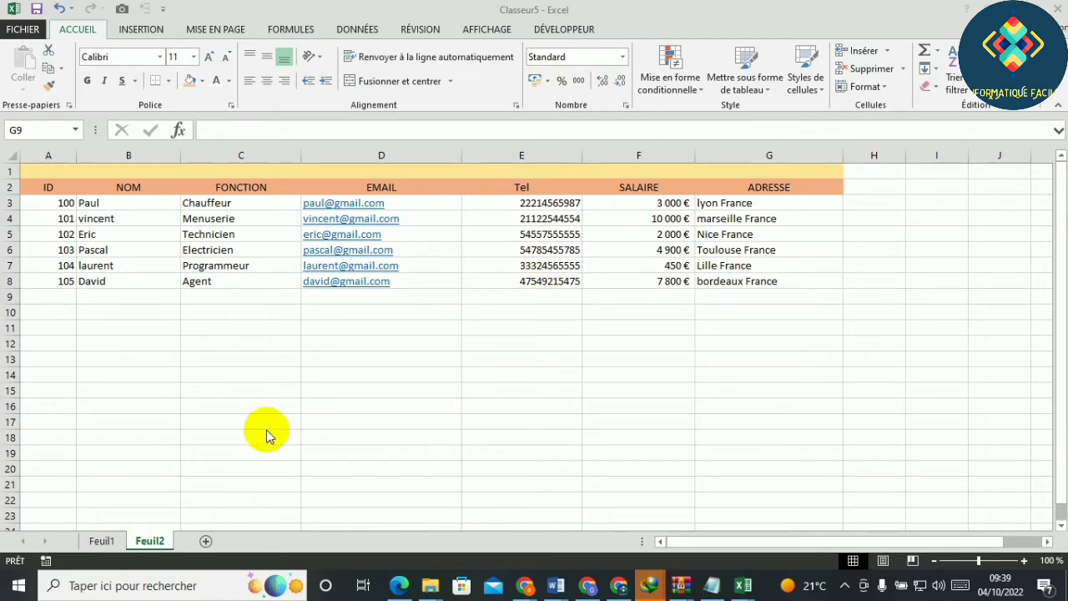
Rename the Feuil2 sheet as "Base de données".
double_click(152, 541)
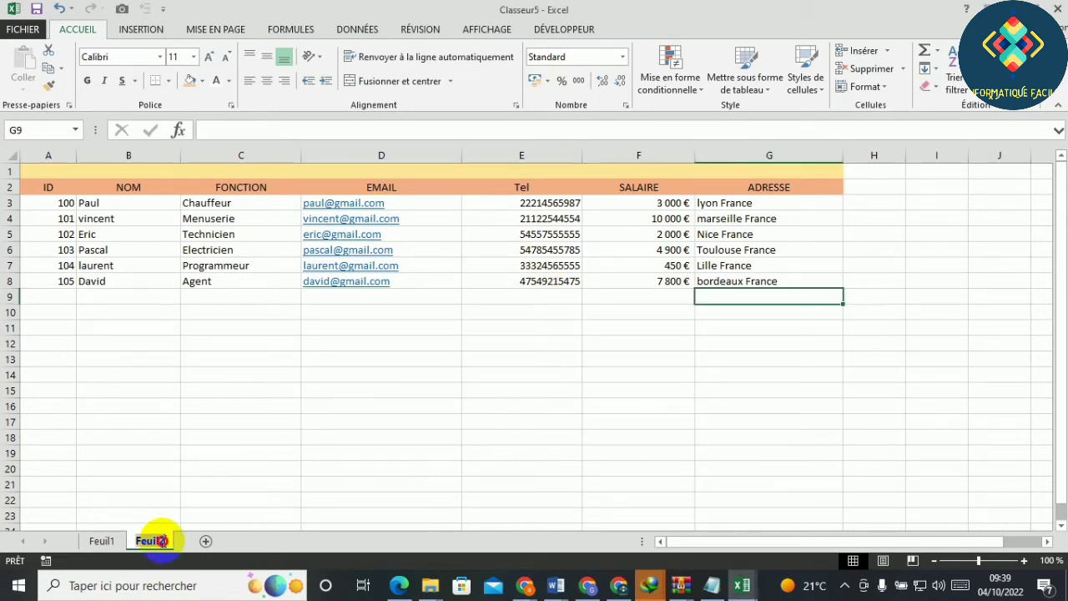
key(BackSpace)
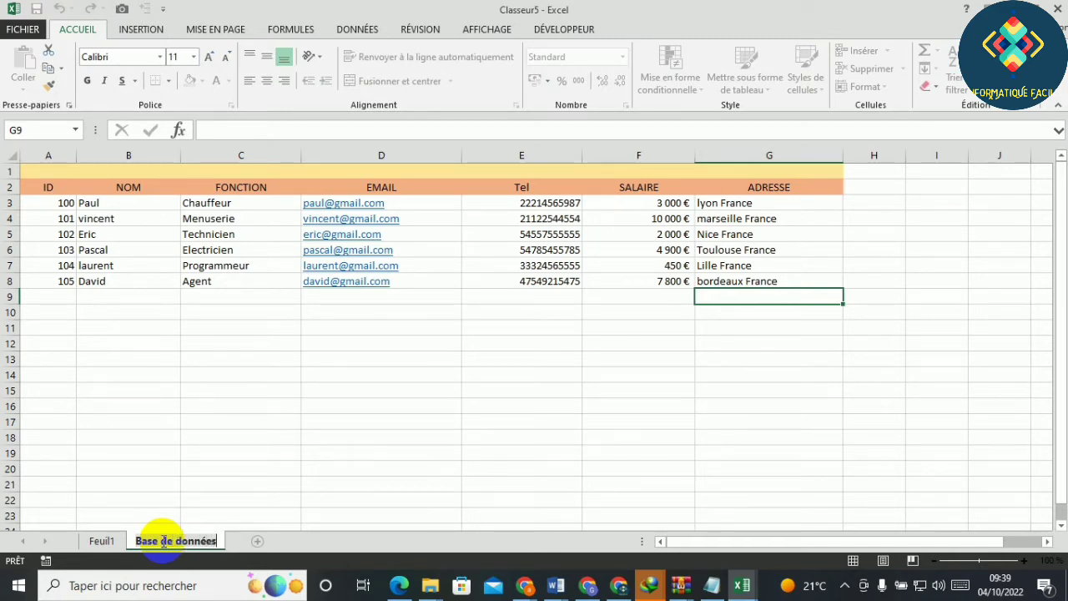
key(Return)
Rename the Feuil1 sheet as "Tableau de bord".
click(107, 542)
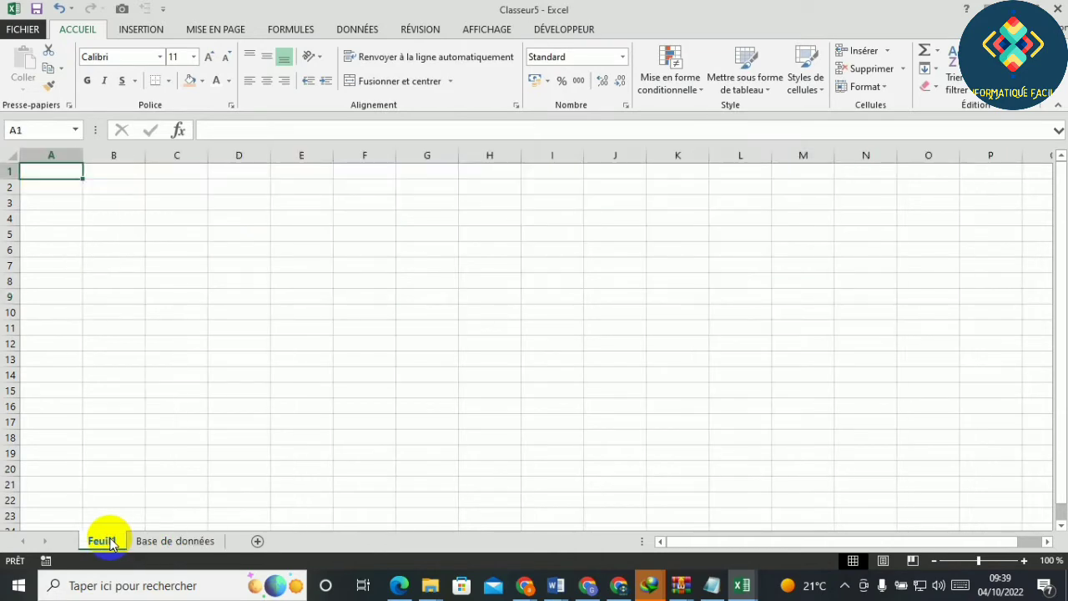
double_click(107, 541)
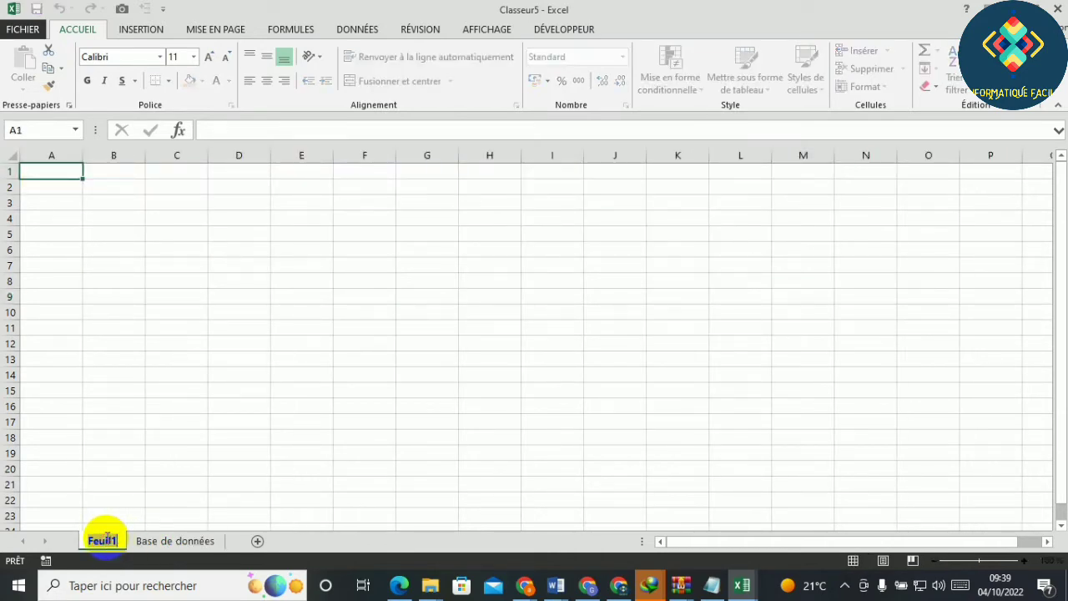
key(BackSpace)
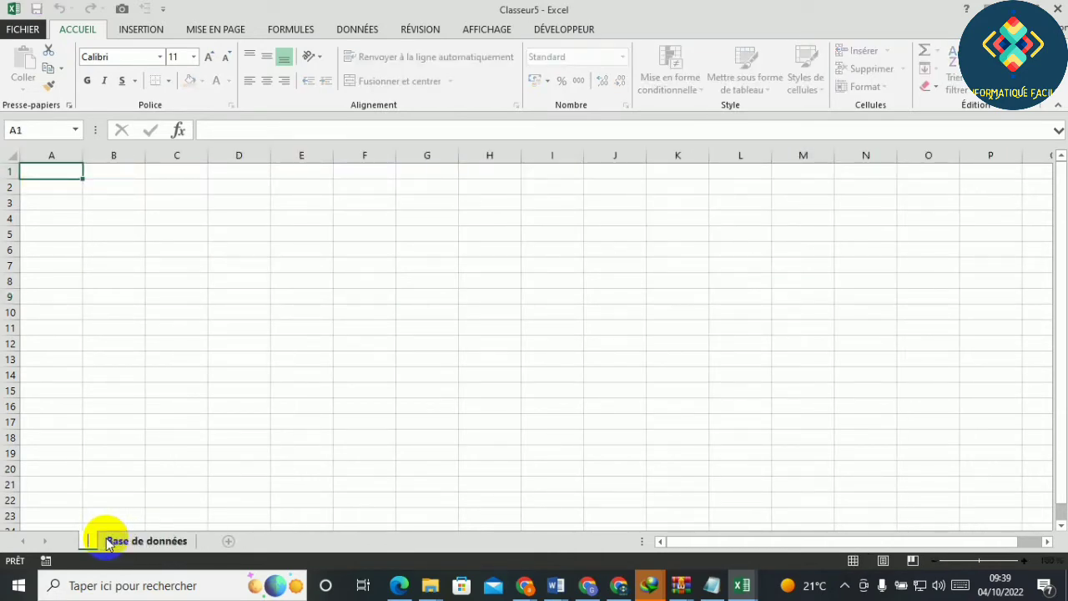
text(Tableau d)
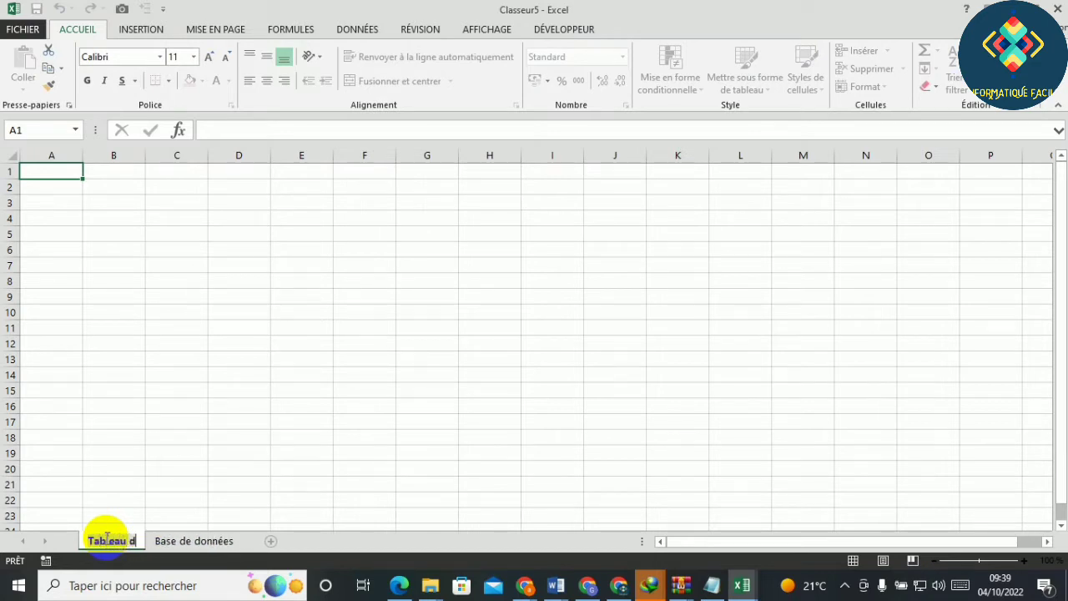
text(e bord)
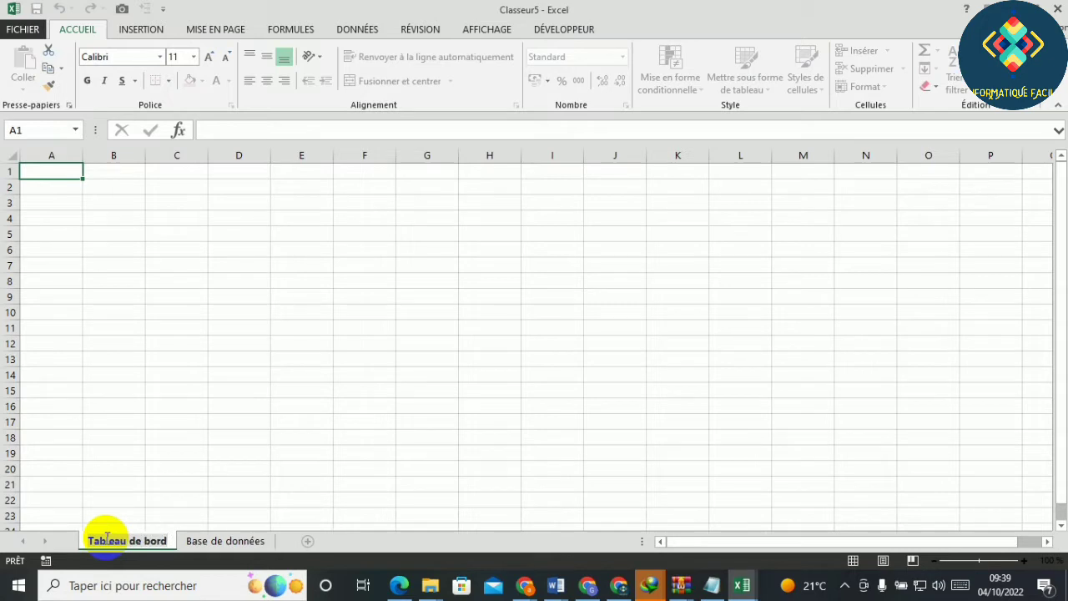
key(Return)
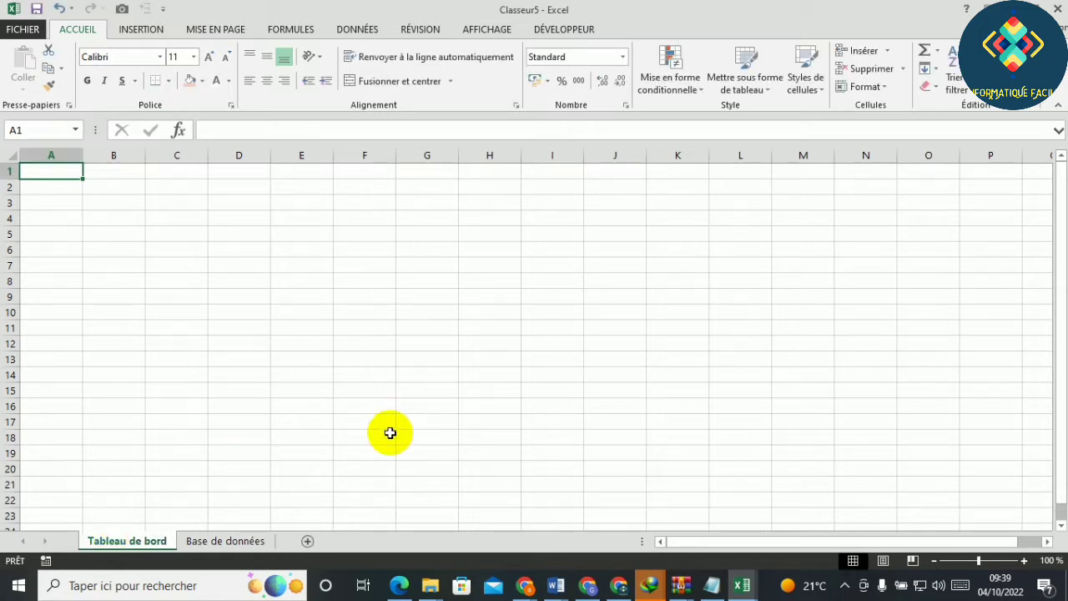
click(389, 432)
Copy the header cells A2:G2, from ID to ADRESSE, on the Base de données sheet.
click(221, 541)
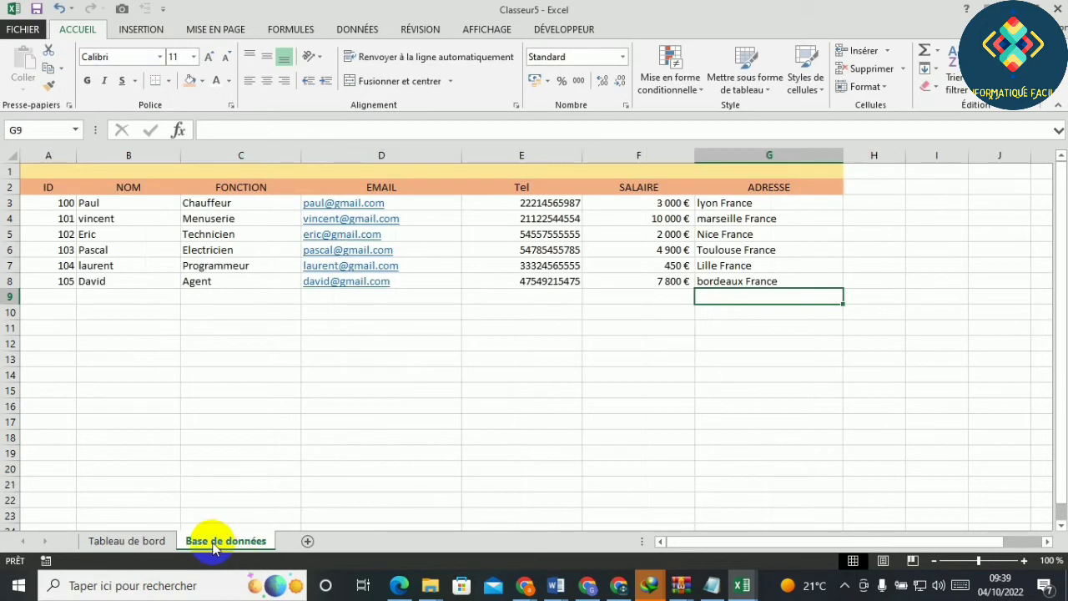
click(127, 541)
click(212, 540)
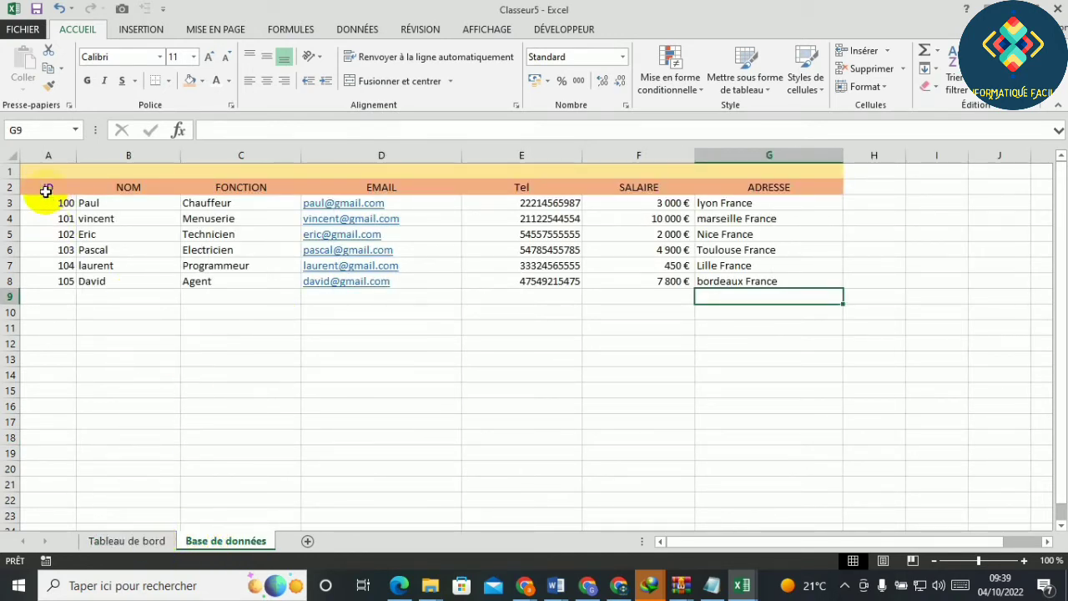
drag(42, 186, 755, 191)
right_click(755, 189)
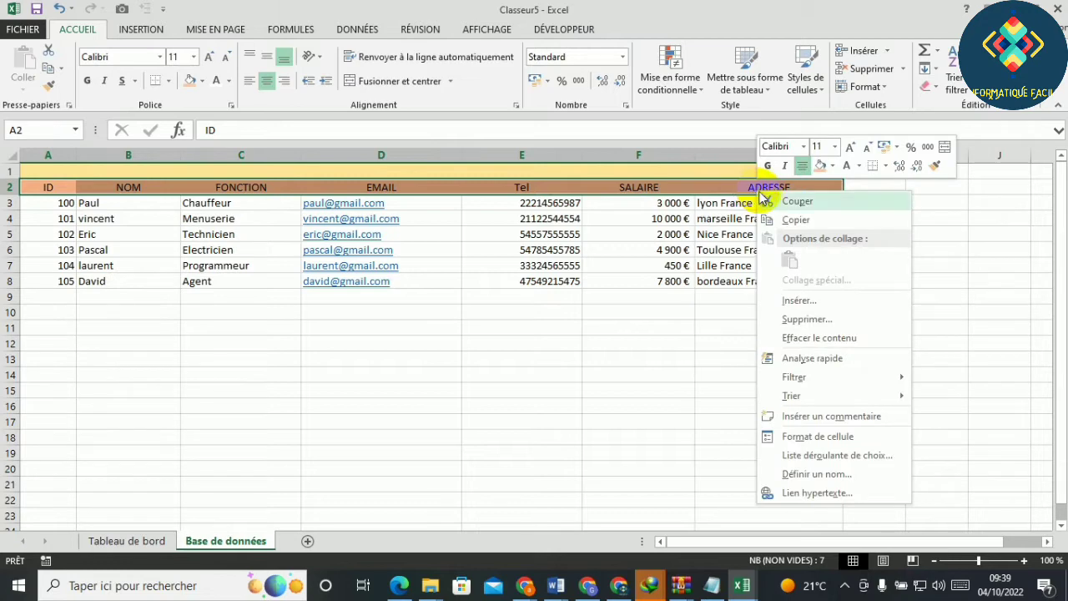
click(796, 217)
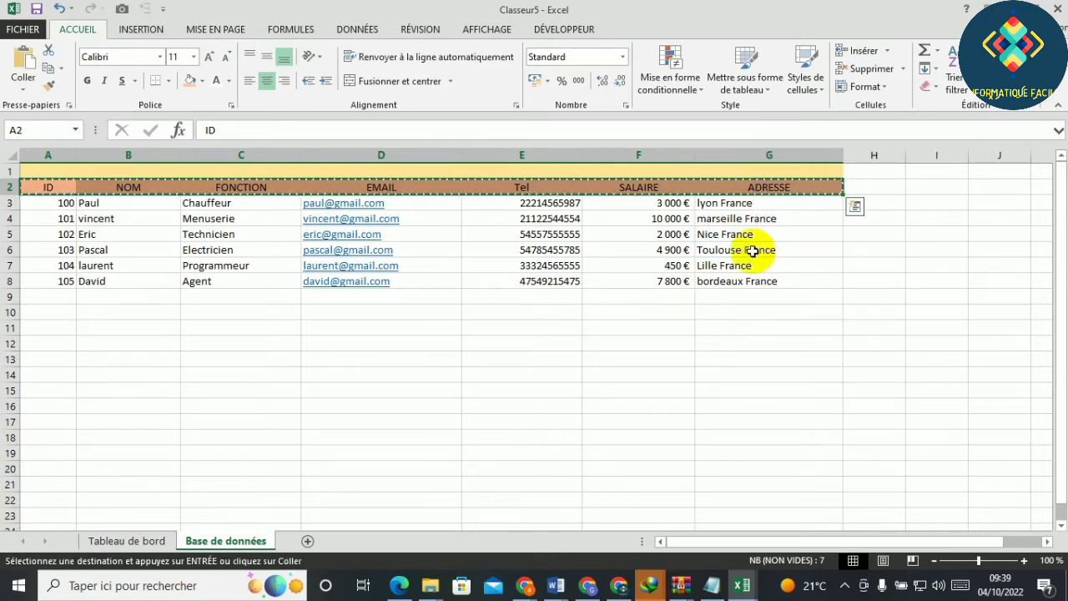
Paste the copied headers as transposed values on the Tableau de bord sheet, starting at cell F8.
click(131, 542)
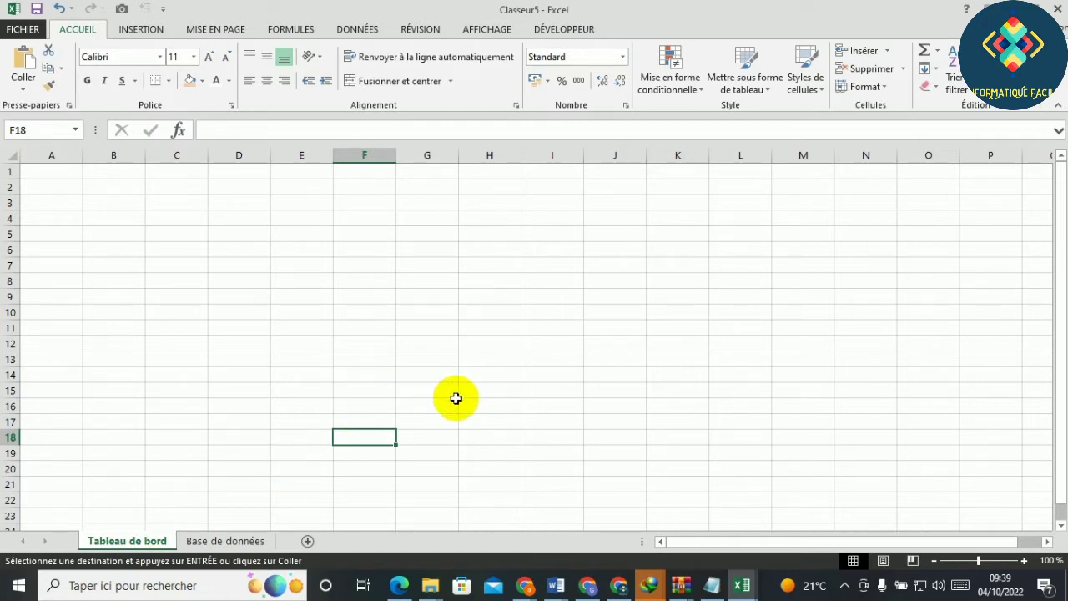
click(366, 285)
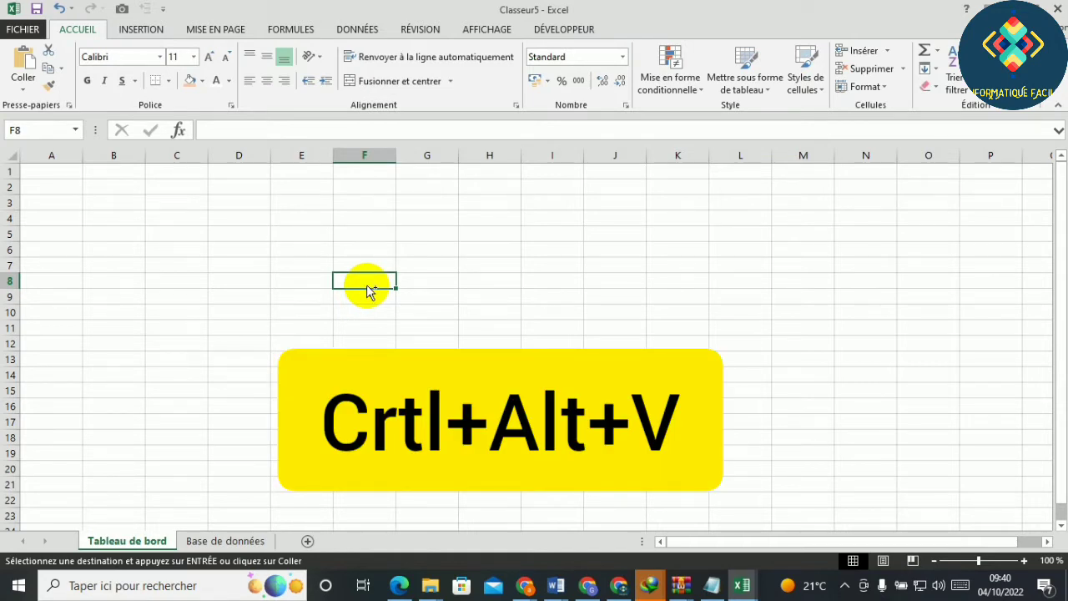
key(ctrl+alt+v)
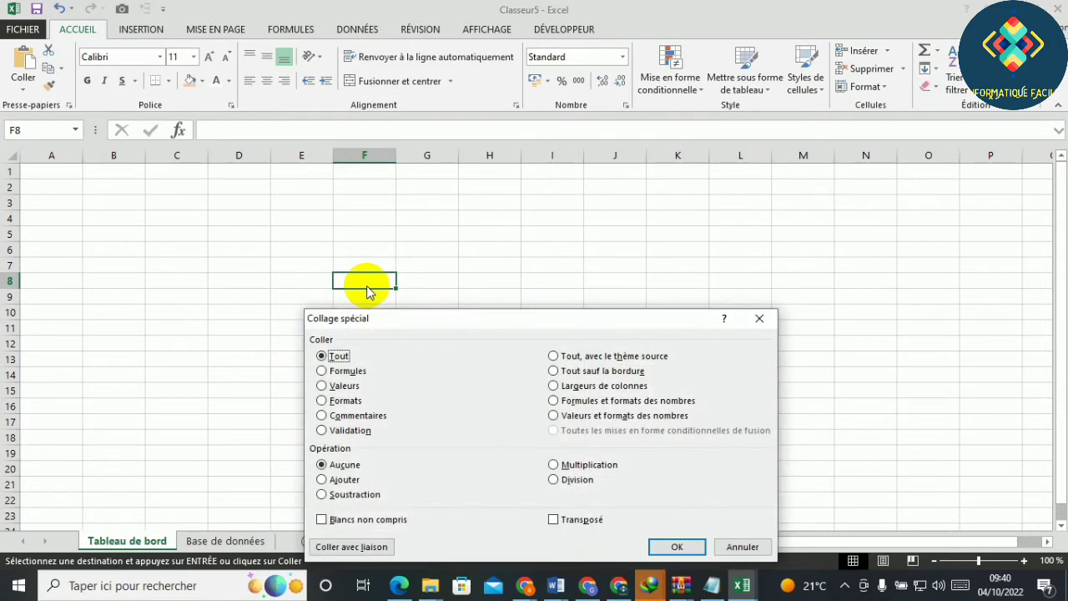
drag(447, 317, 610, 227)
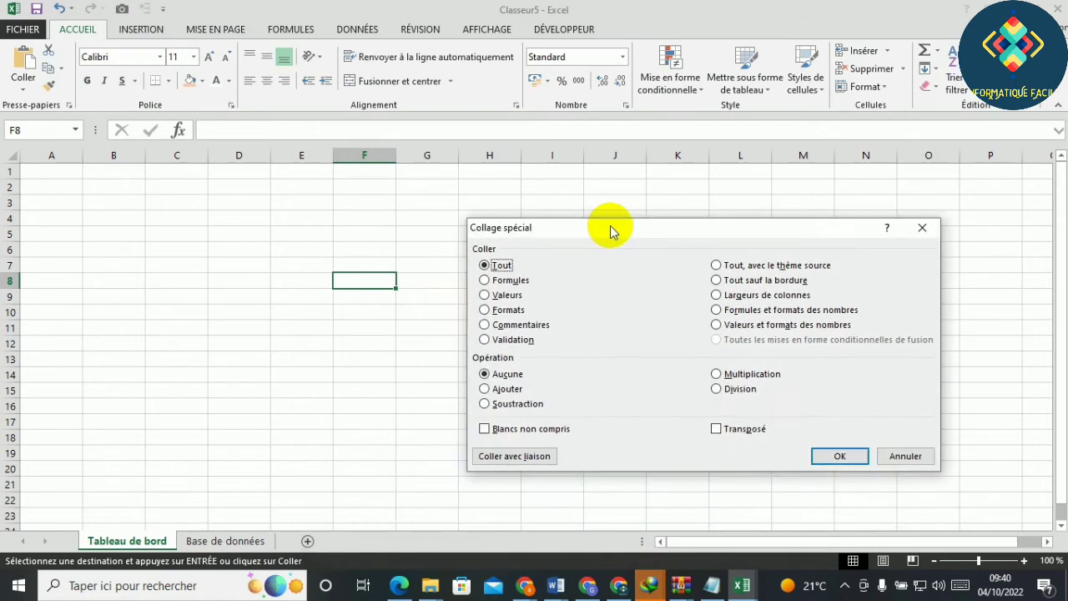
click(487, 297)
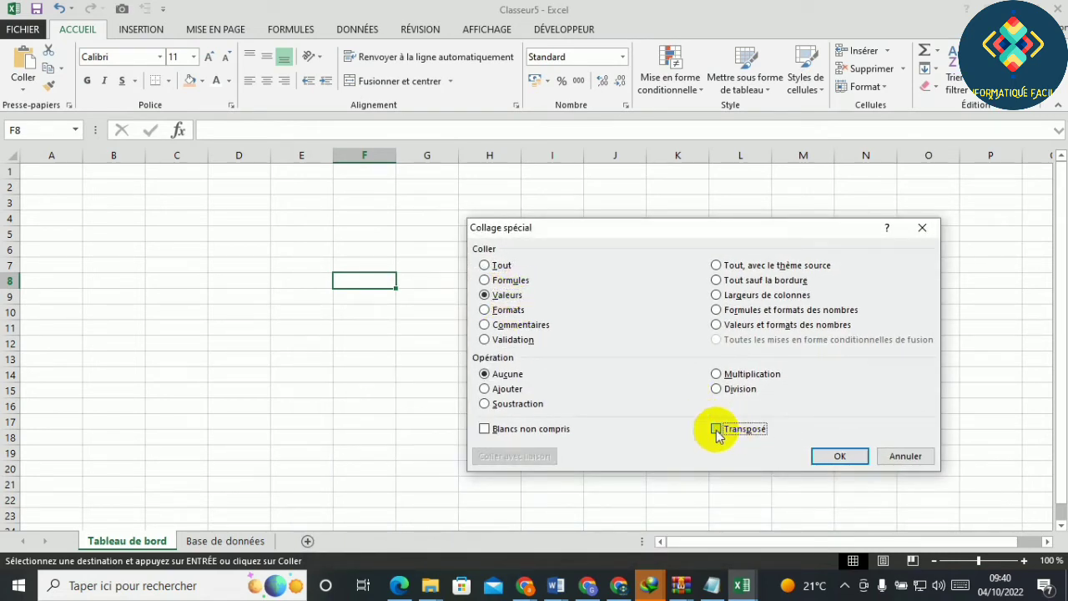
click(839, 455)
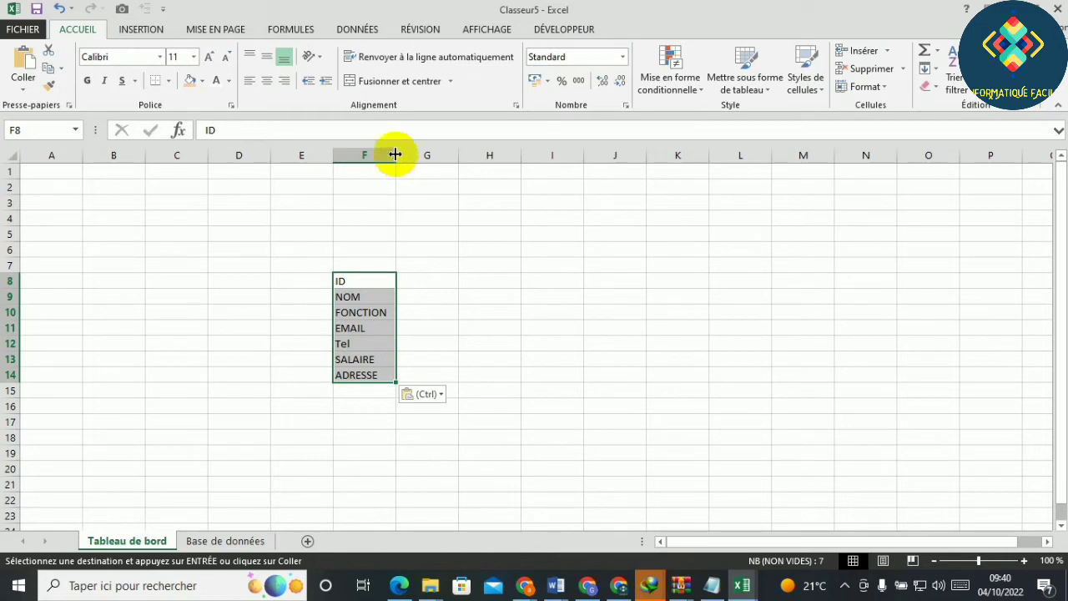
Widen column F and clear the ID label from cell F8.
drag(396, 151, 447, 164)
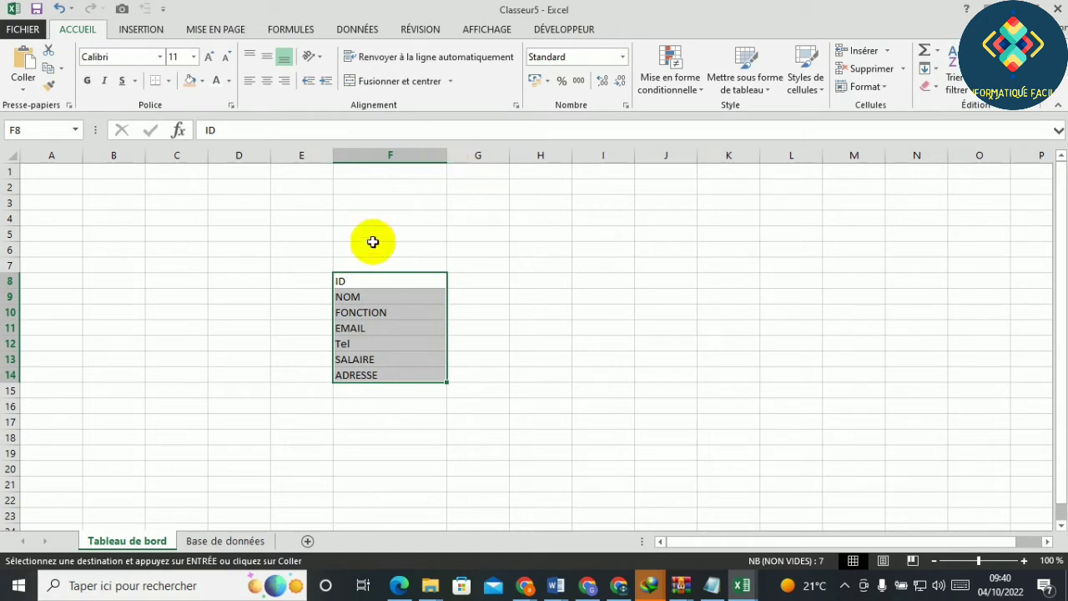
click(273, 343)
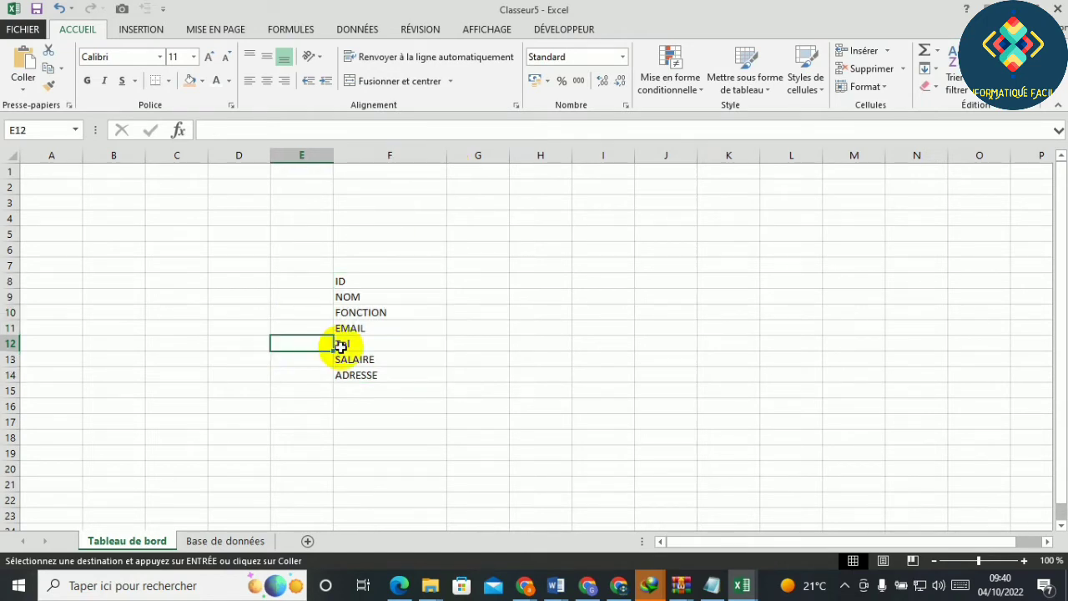
click(364, 280)
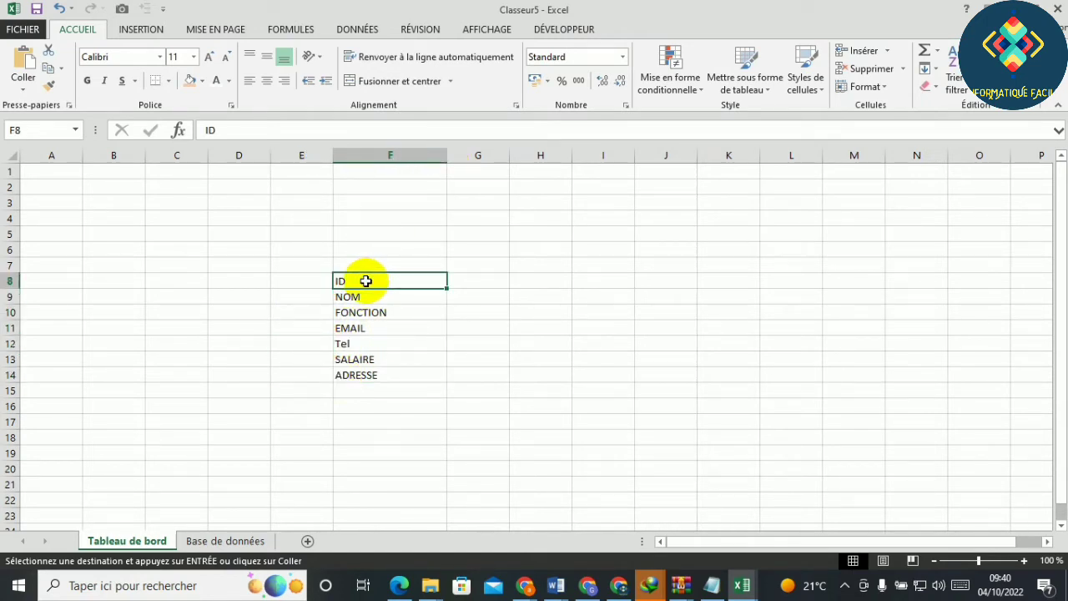
key(BackSpace)
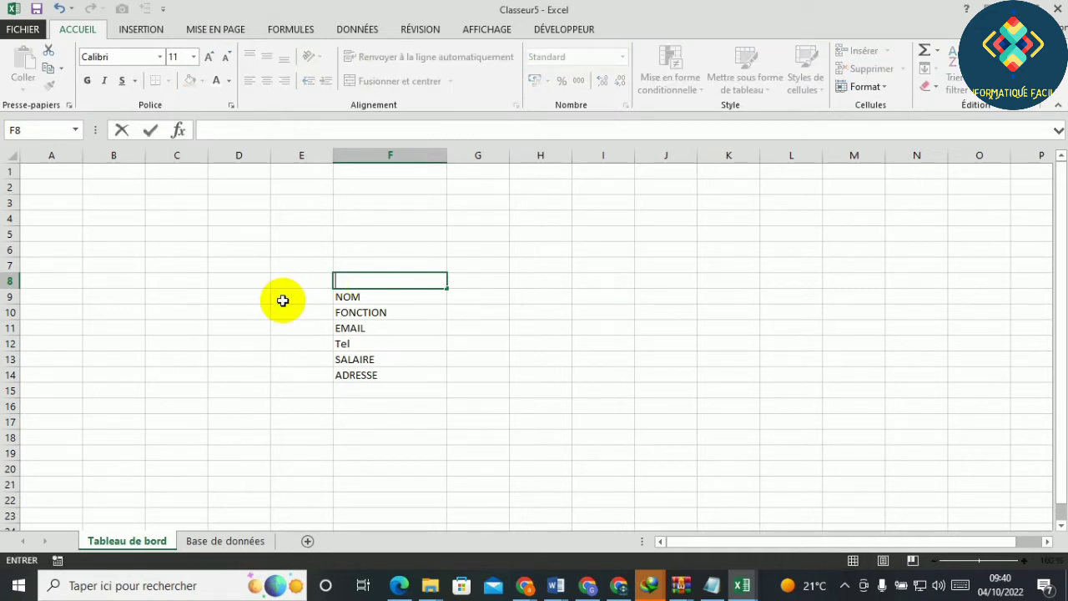
Insert a blank row above each of the FONCTION, EMAIL, Tel, SALAIRE and ADRESSE labels.
click(9, 312)
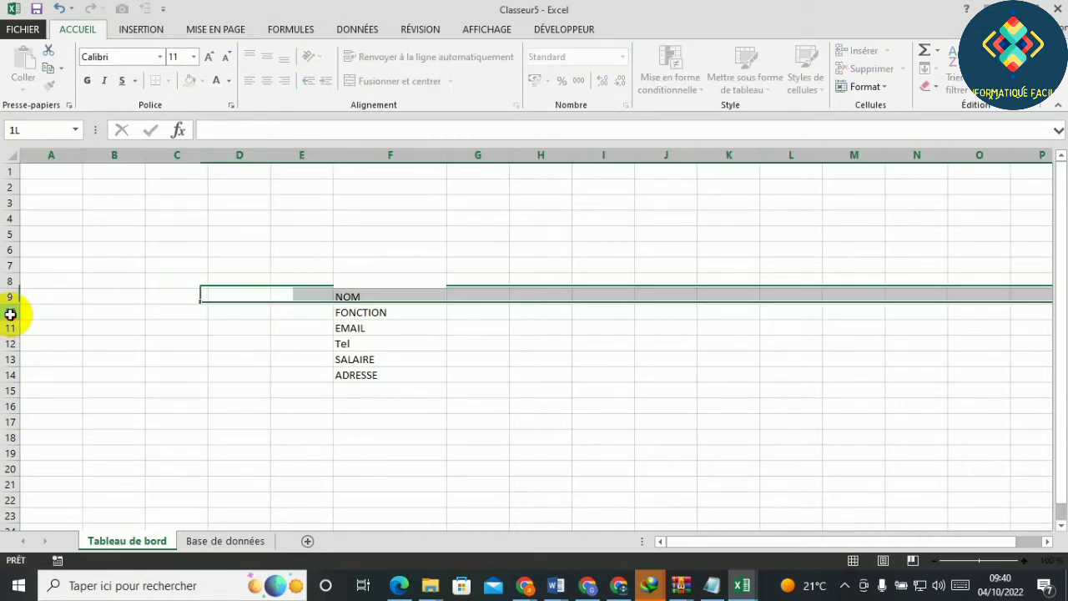
right_click(8, 312)
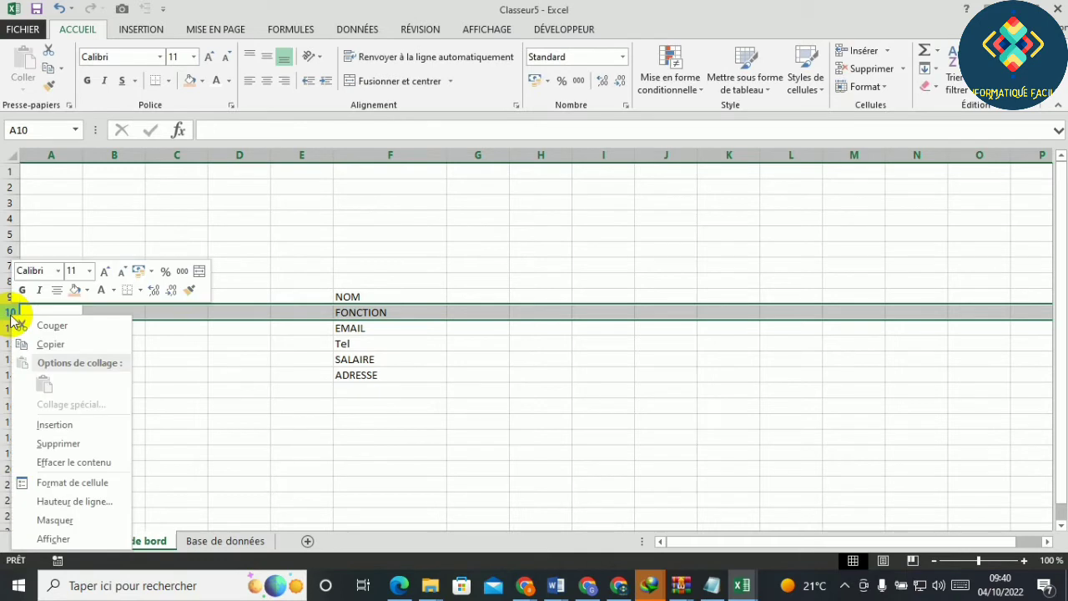
click(62, 423)
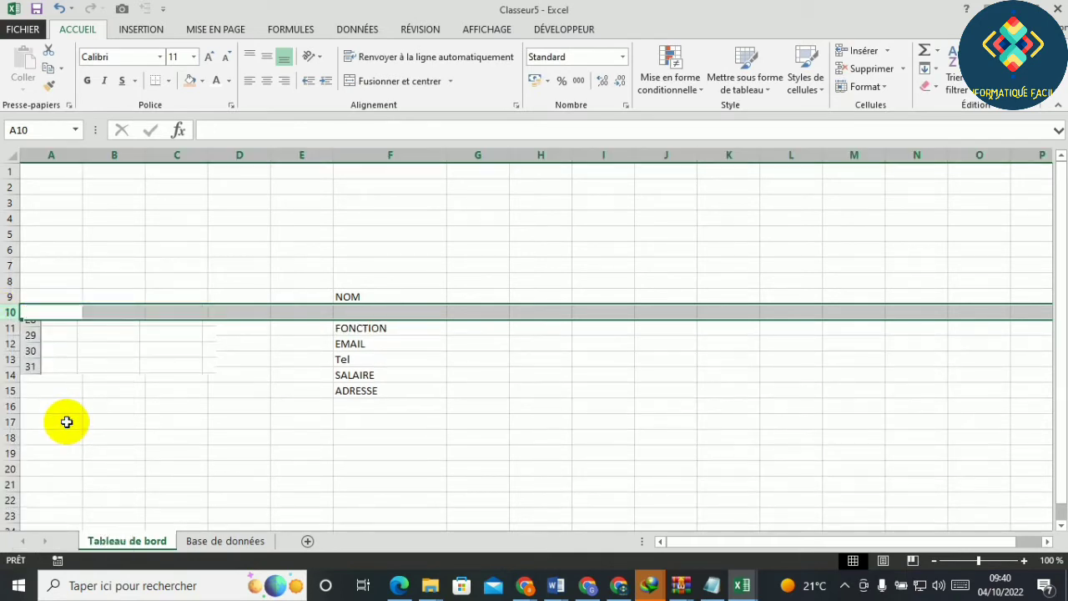
click(6, 342)
right_click(5, 342)
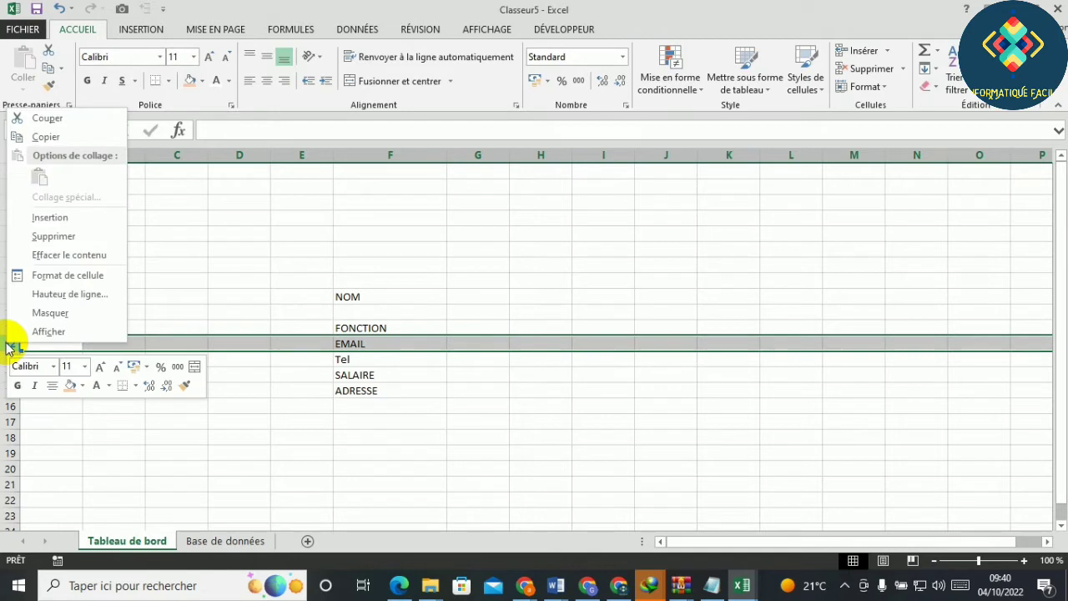
click(68, 219)
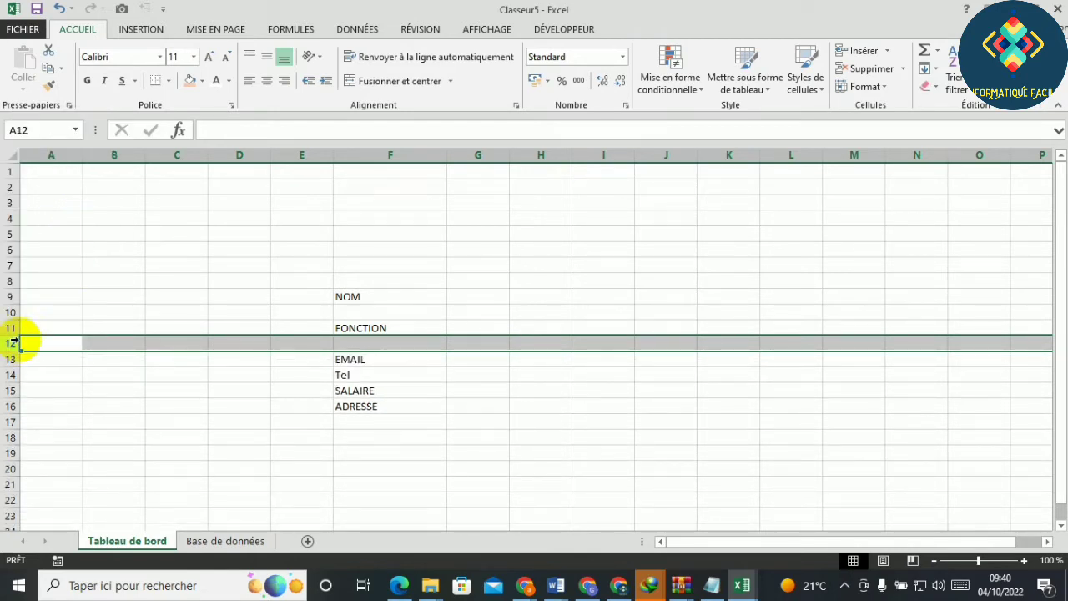
right_click(7, 375)
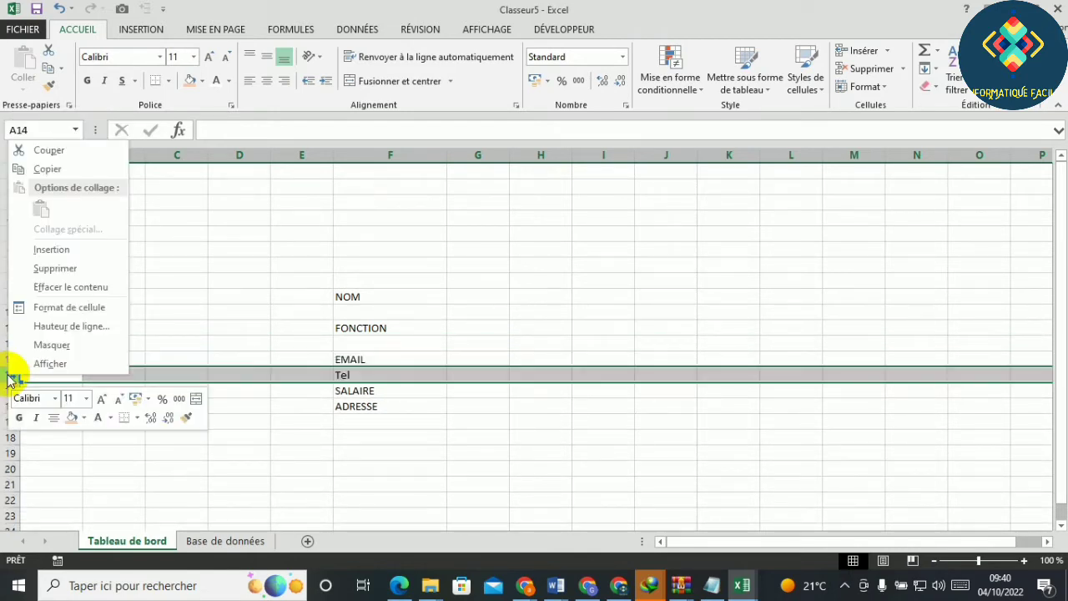
click(58, 250)
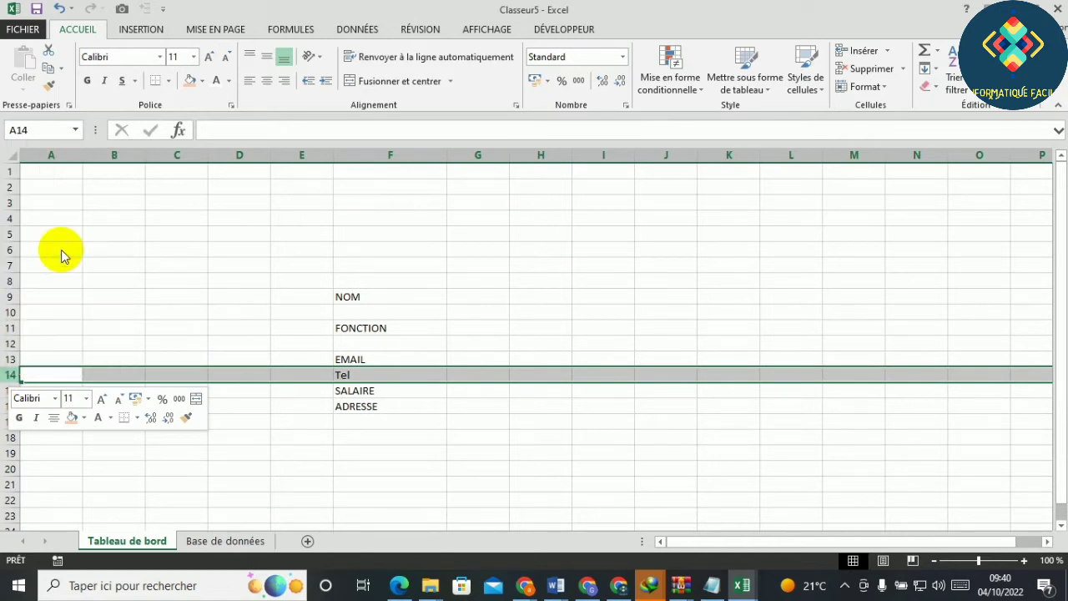
right_click(10, 406)
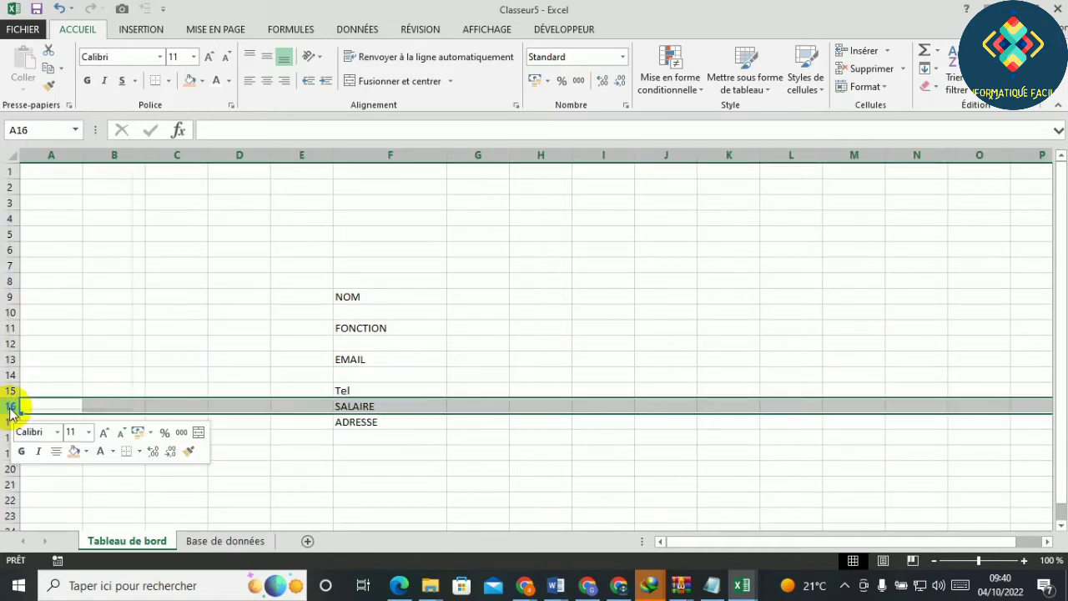
click(58, 283)
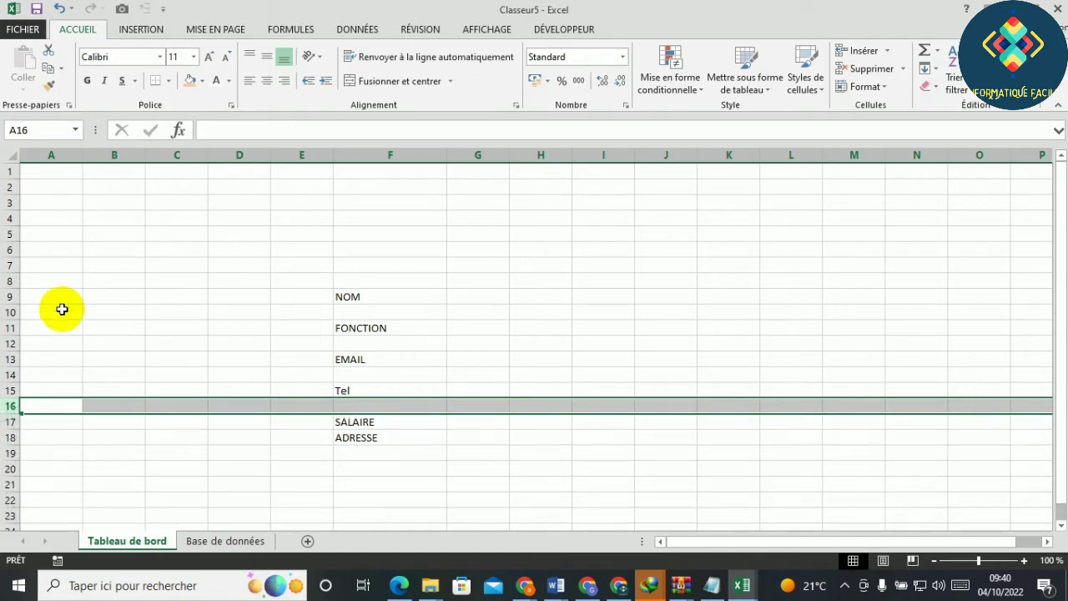
right_click(4, 437)
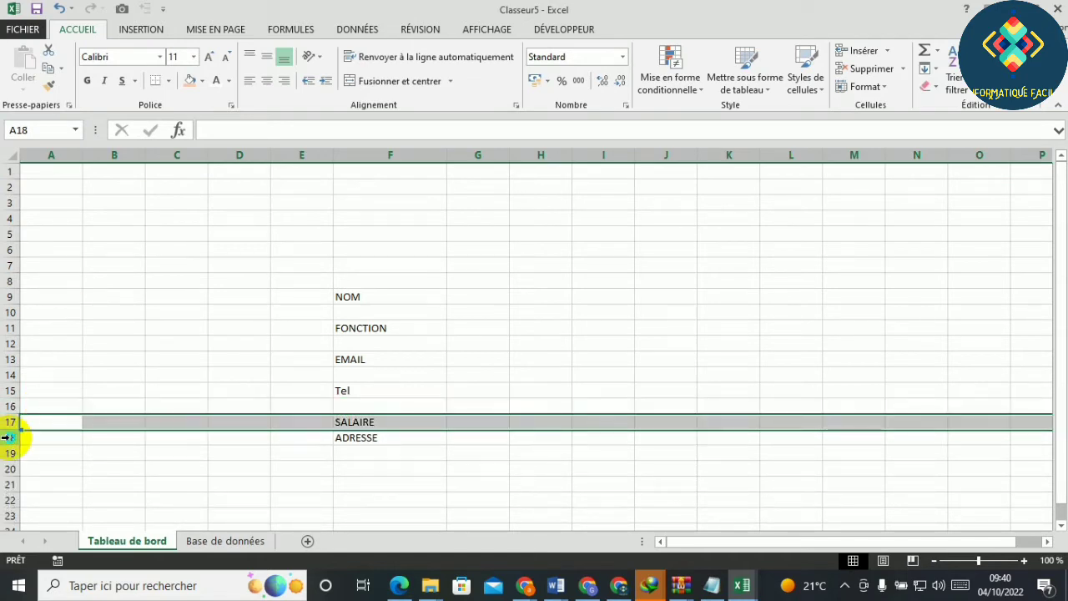
click(66, 316)
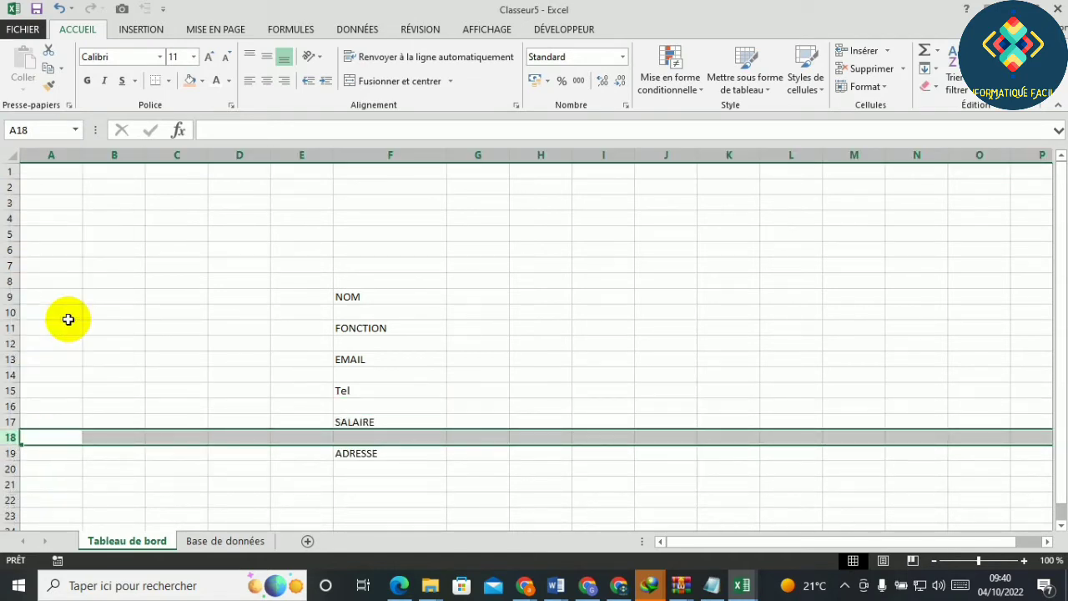
click(275, 323)
Apply outside borders to each of the six label cells from NOM to ADRESSE in column F.
click(390, 295)
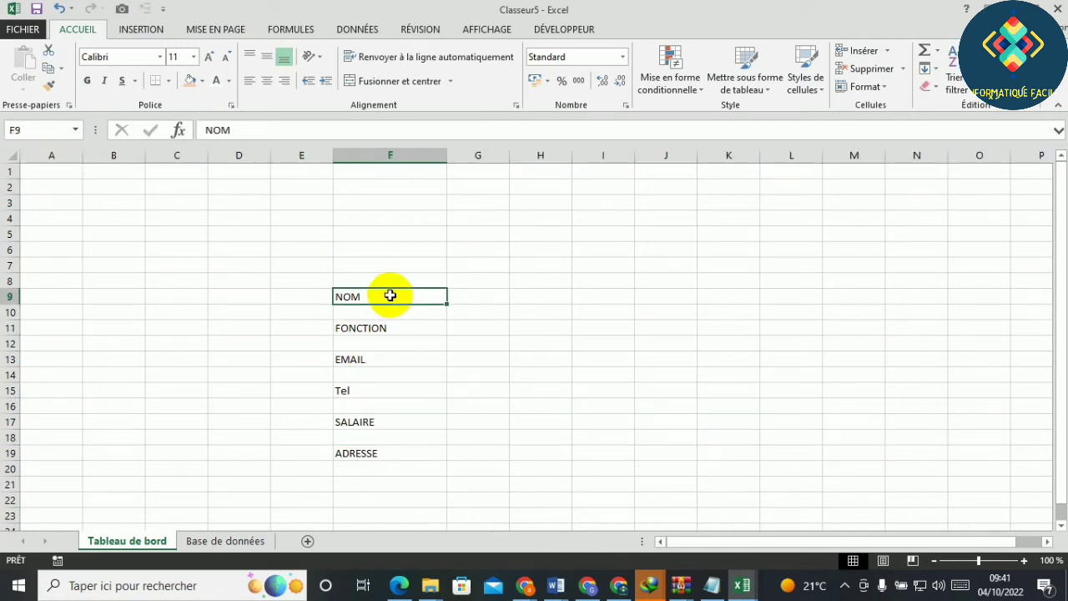
ctrl+click(377, 327)
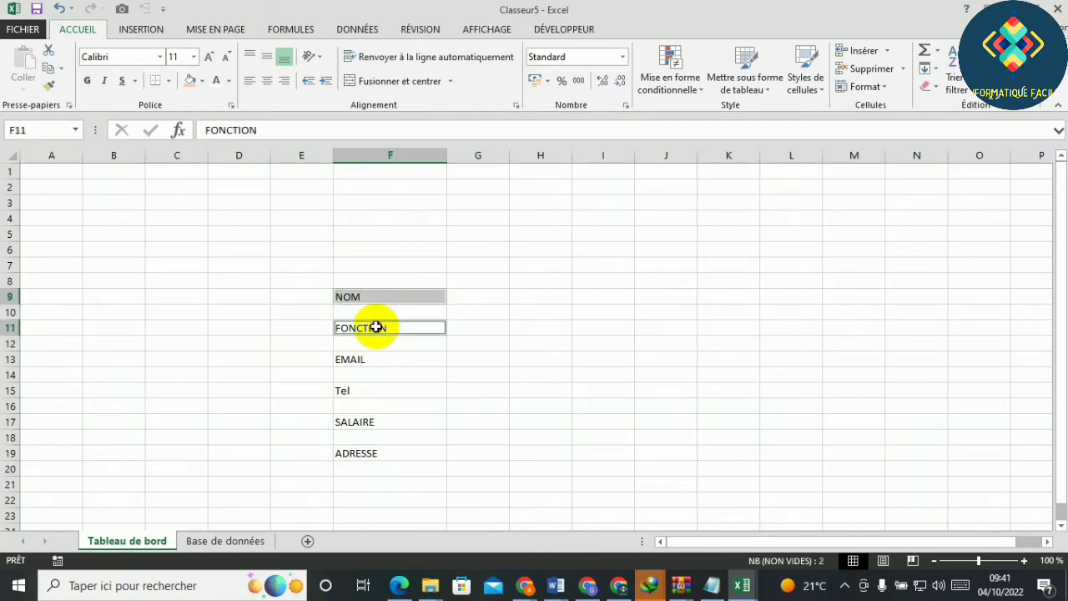
ctrl+click(374, 360)
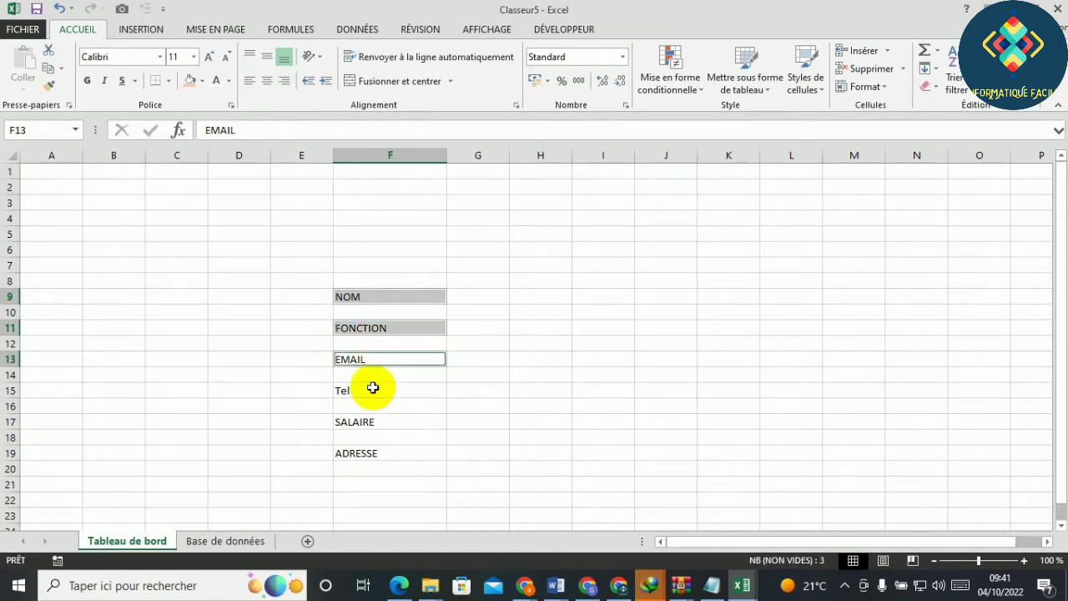
ctrl+click(372, 389)
ctrl+click(372, 422)
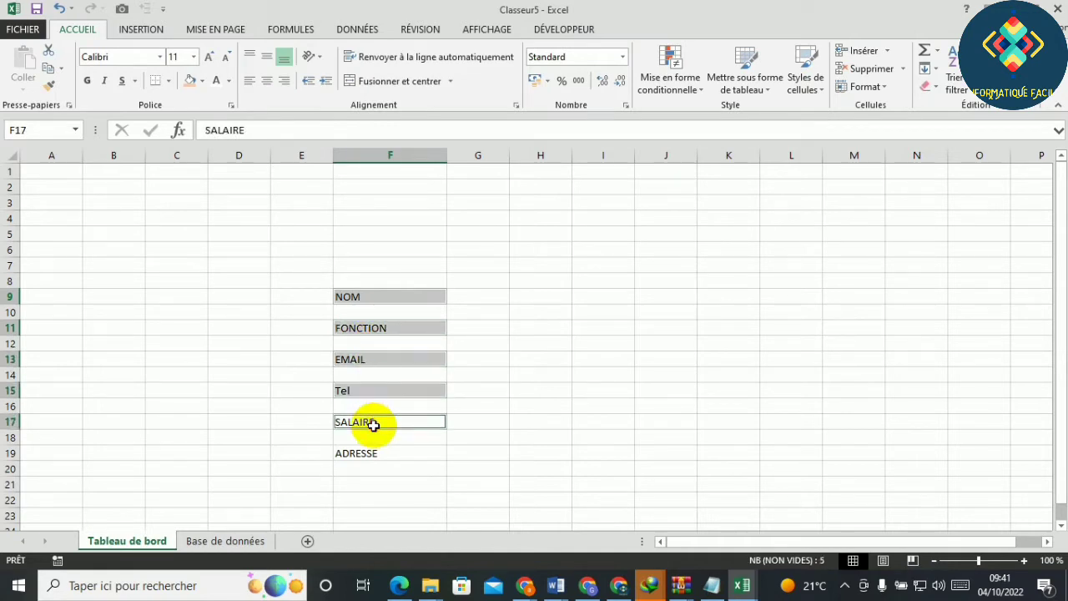
ctrl+click(379, 453)
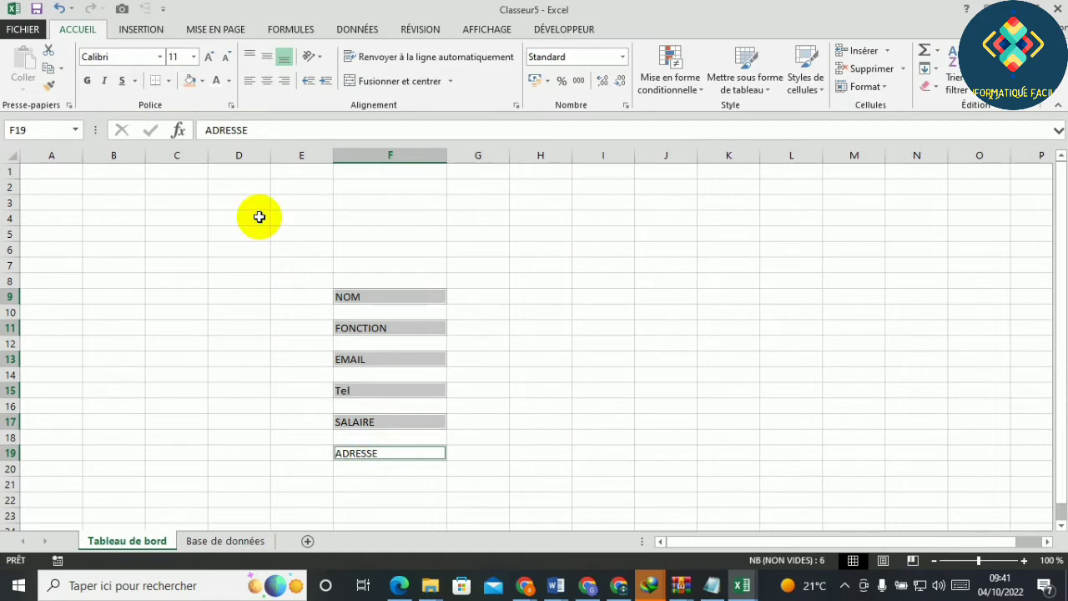
click(169, 80)
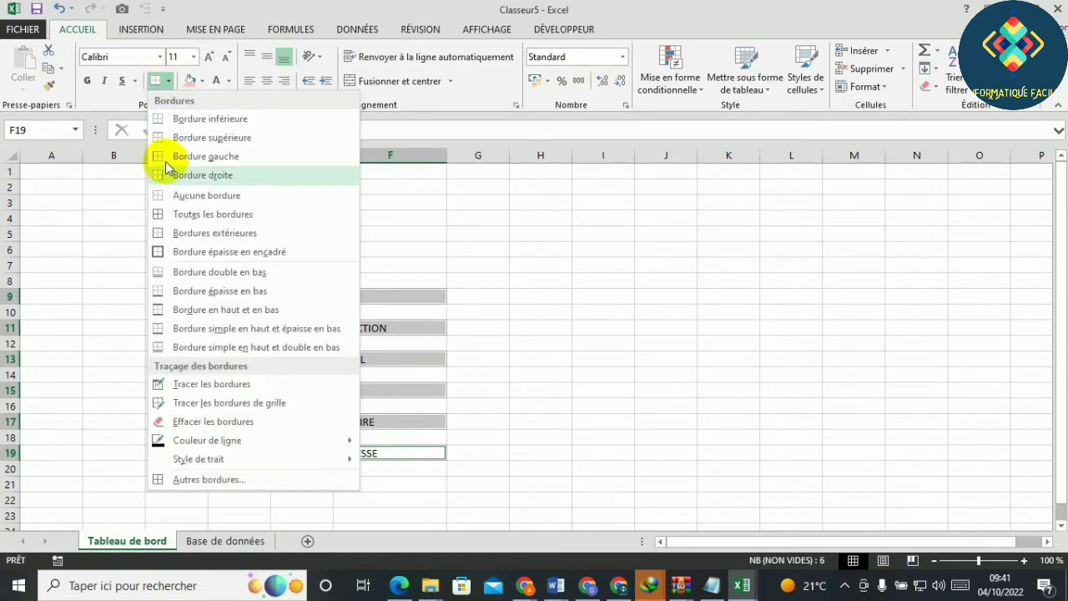
click(212, 234)
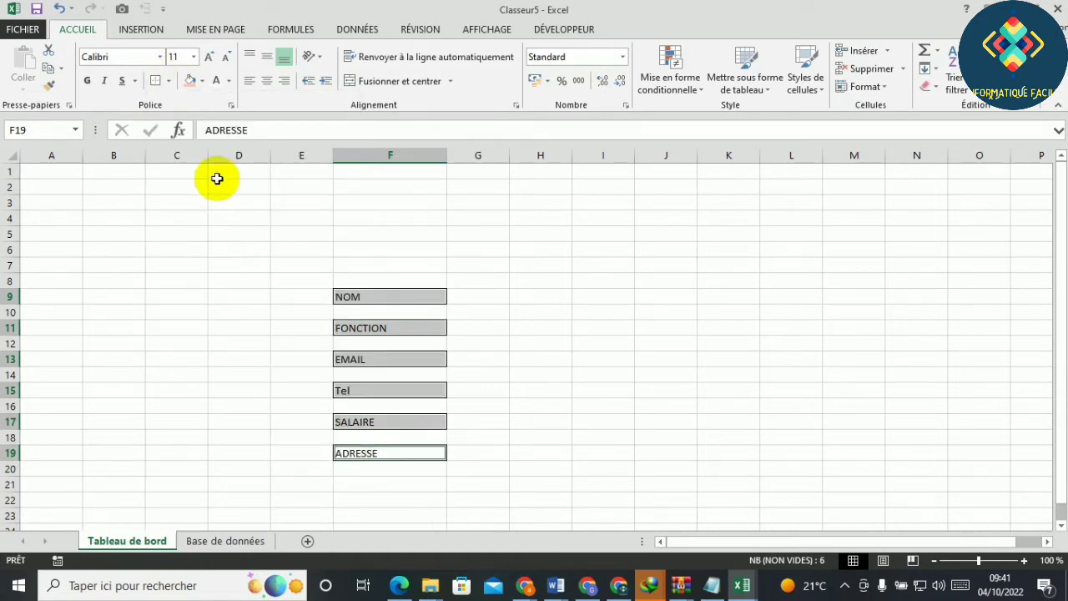
Fill the six label cells with light blue and set their font colour to white.
click(202, 81)
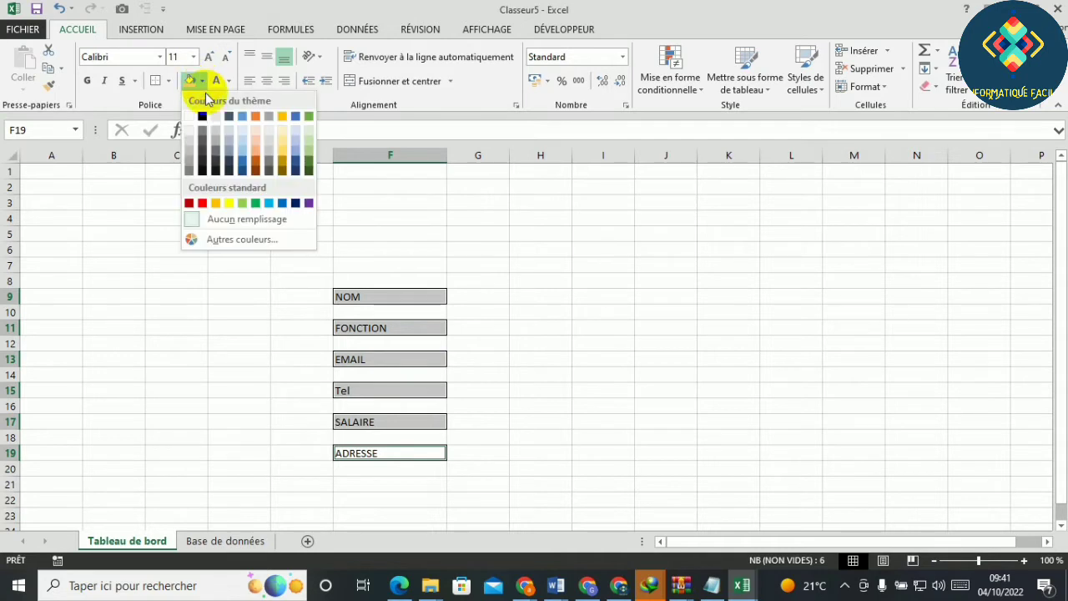
click(242, 156)
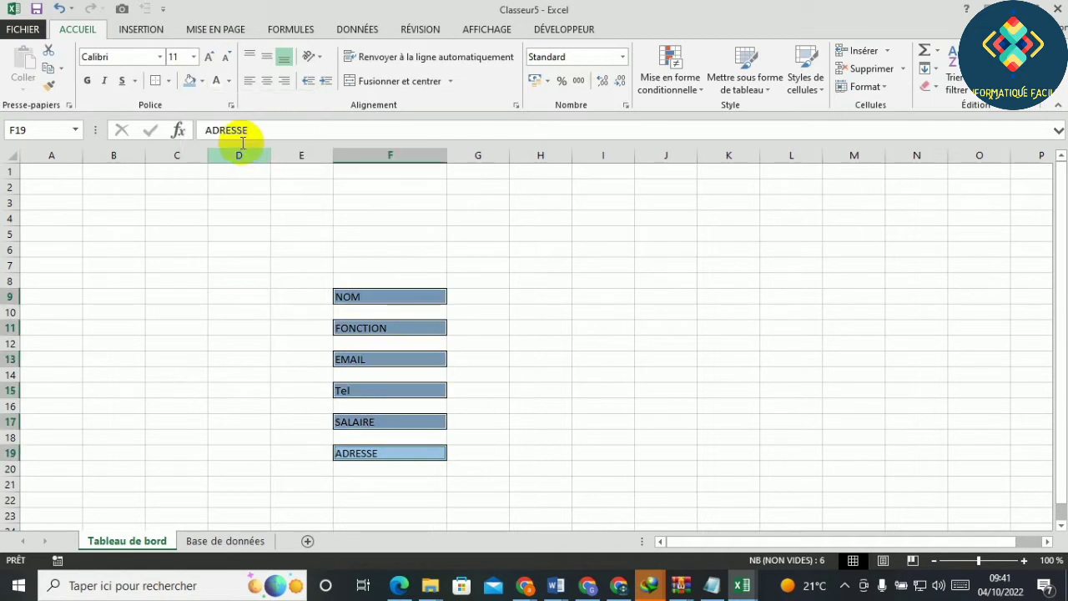
click(227, 82)
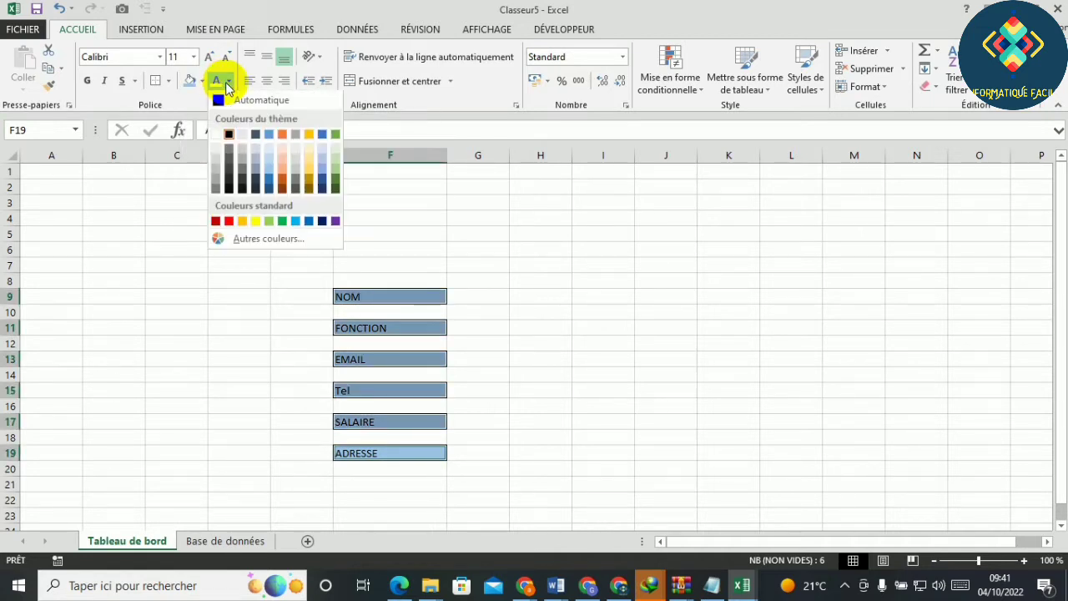
click(217, 135)
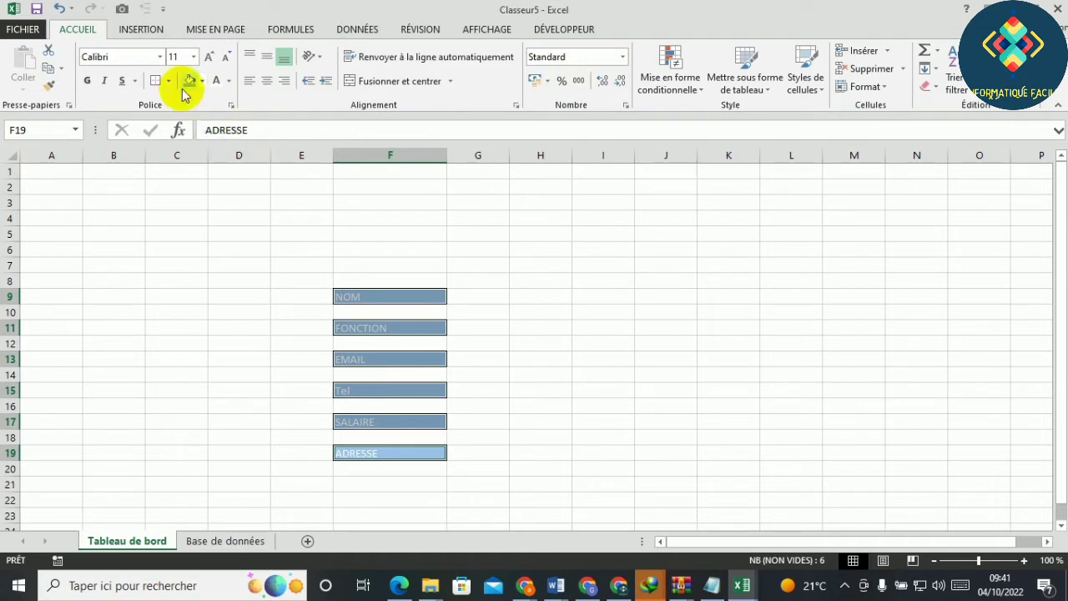
Make the six labels bold and increase their font size to 16.
click(87, 83)
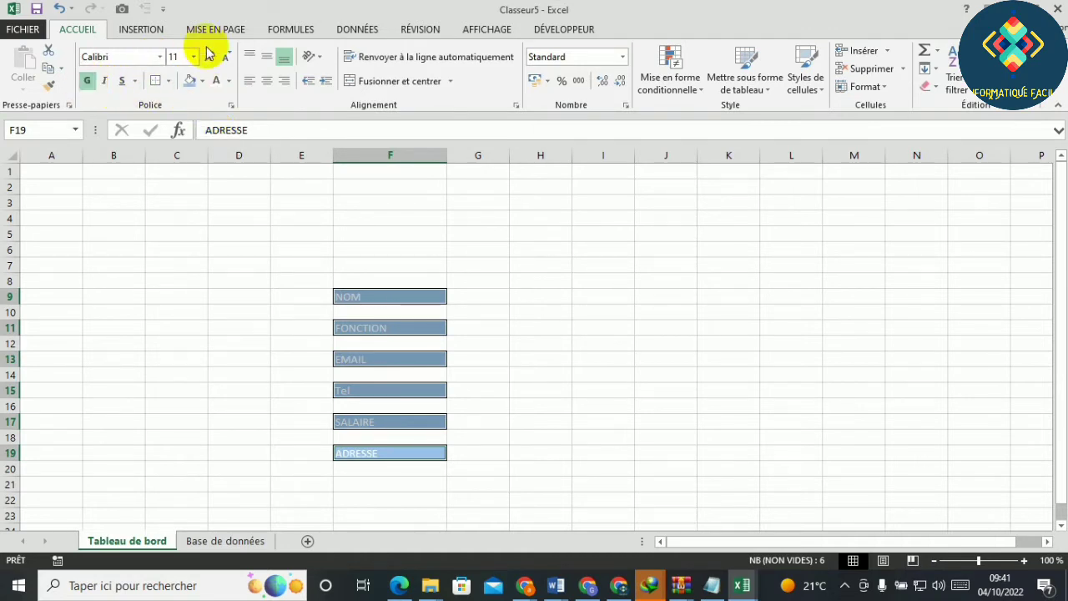
click(209, 56)
click(208, 56)
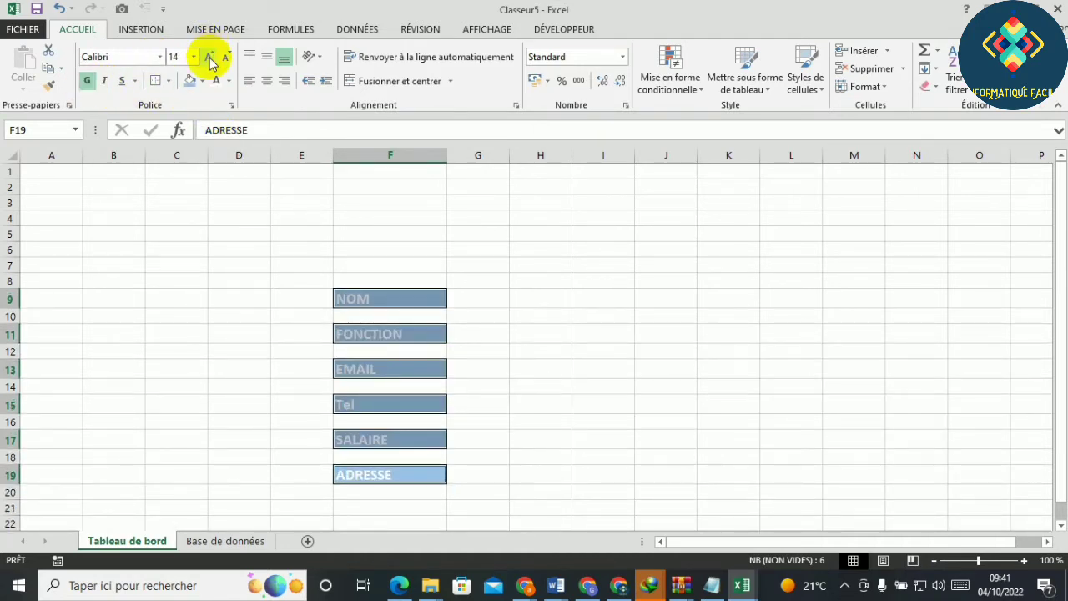
click(209, 57)
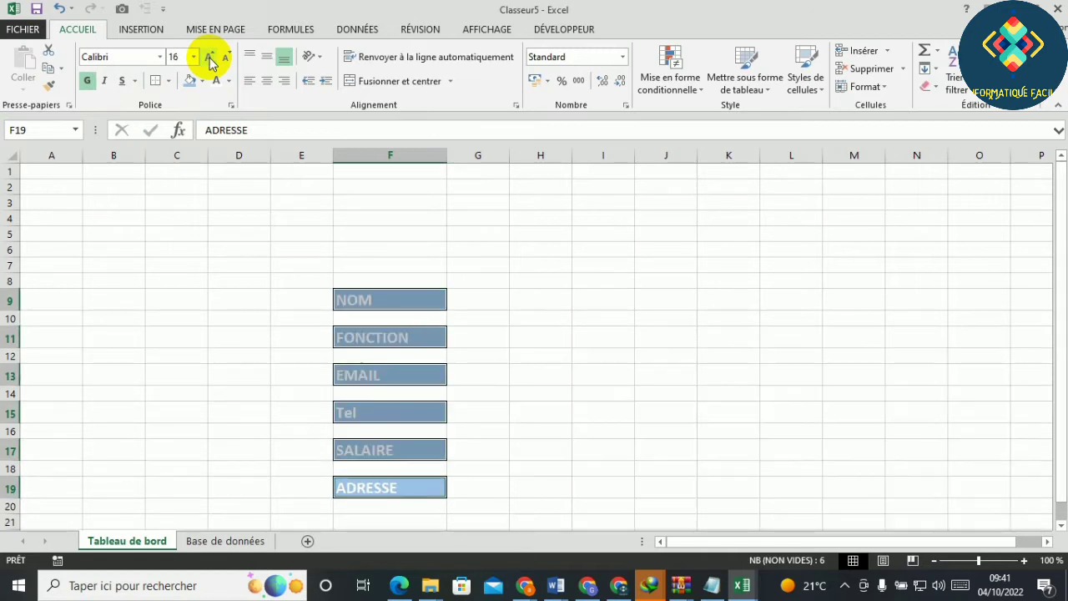
click(227, 334)
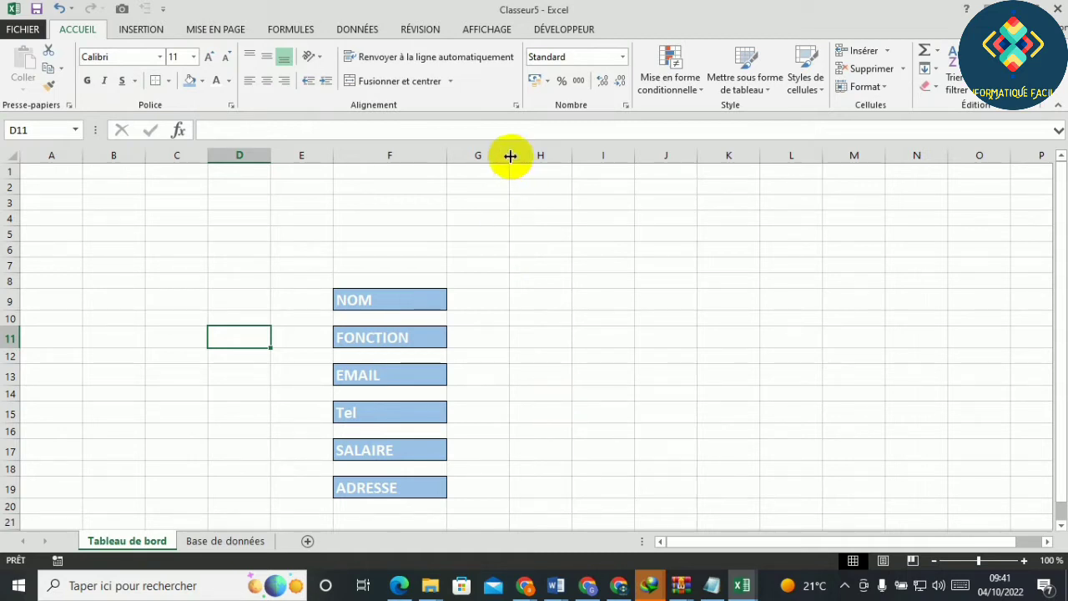
Narrow column G to a slim gap and widen column H to about three times its width.
drag(508, 160, 483, 159)
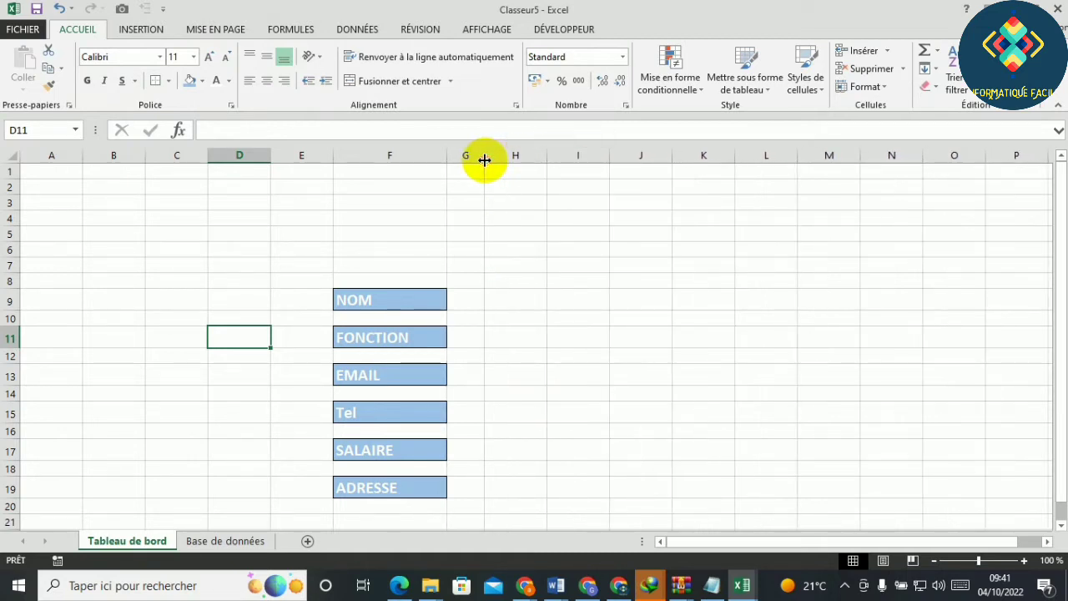
click(524, 300)
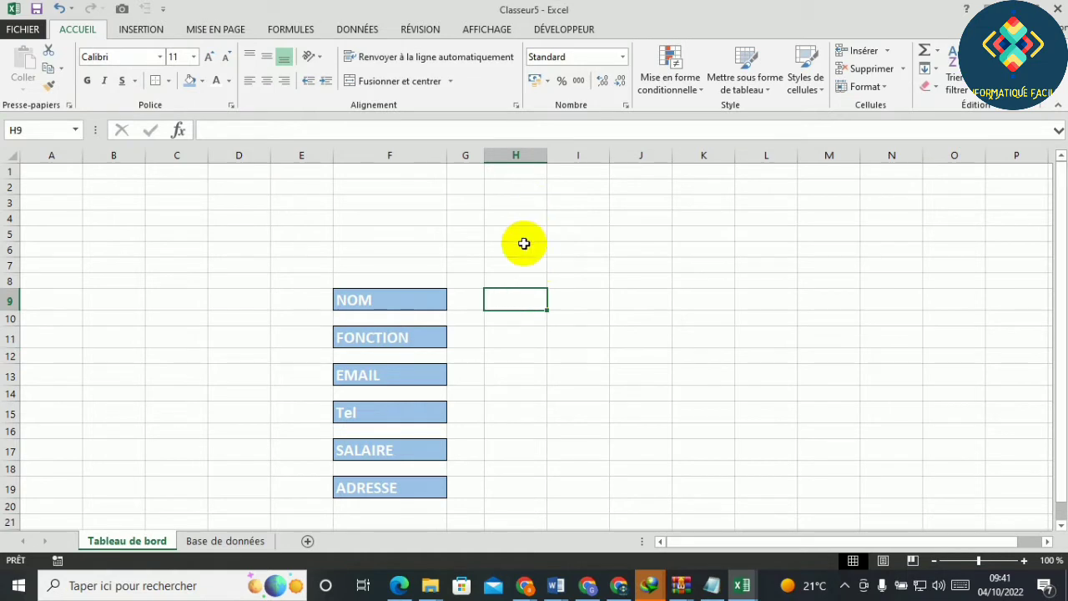
drag(545, 155, 674, 204)
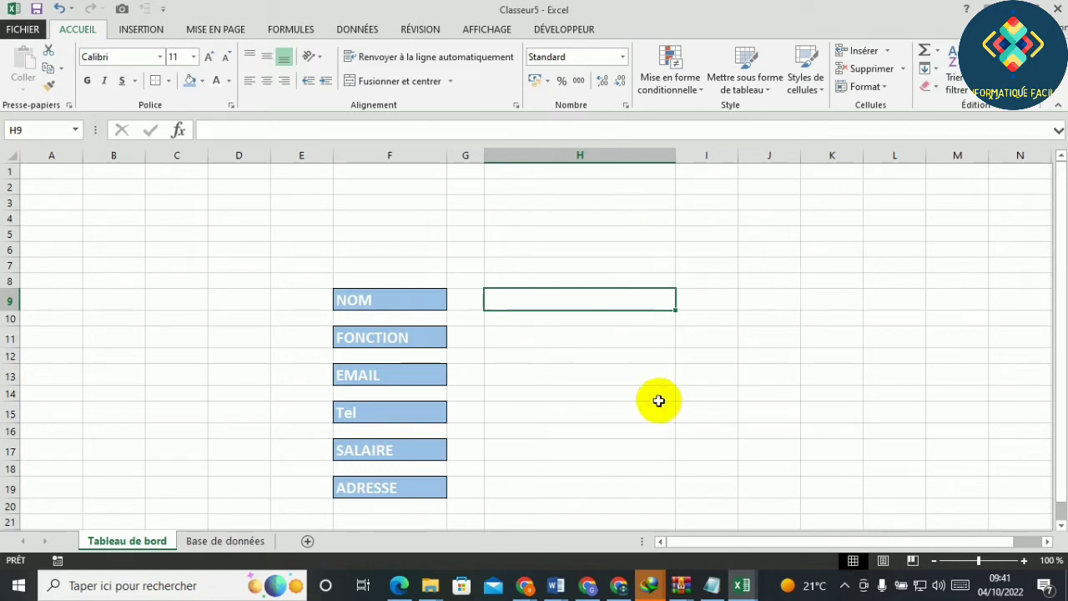
click(747, 390)
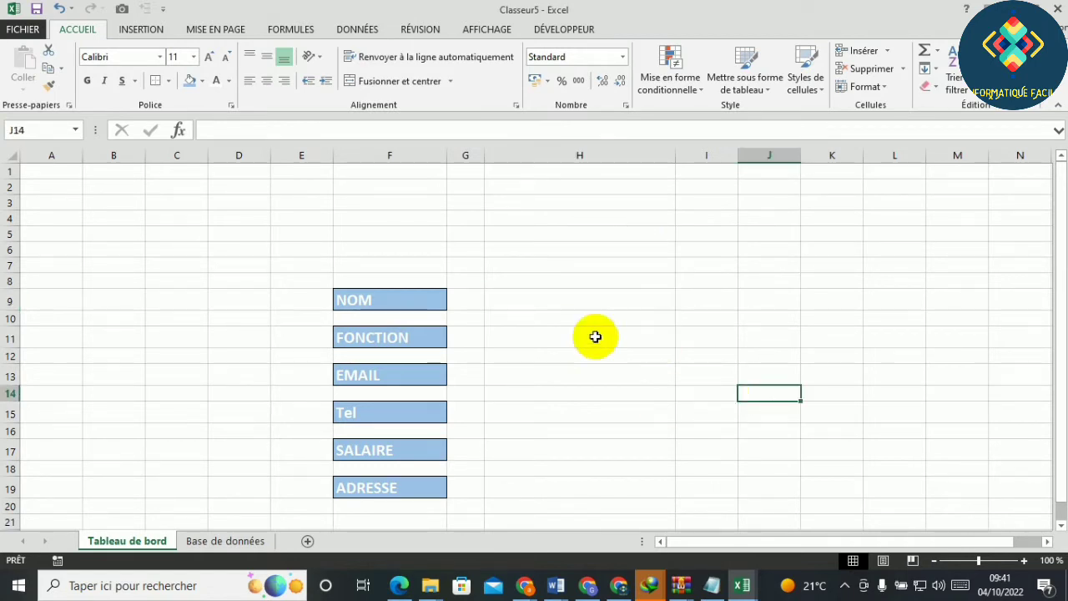
Fill cells A1:N1 with light orange as the upper edge of a header banner.
click(41, 171)
drag(41, 170, 1045, 172)
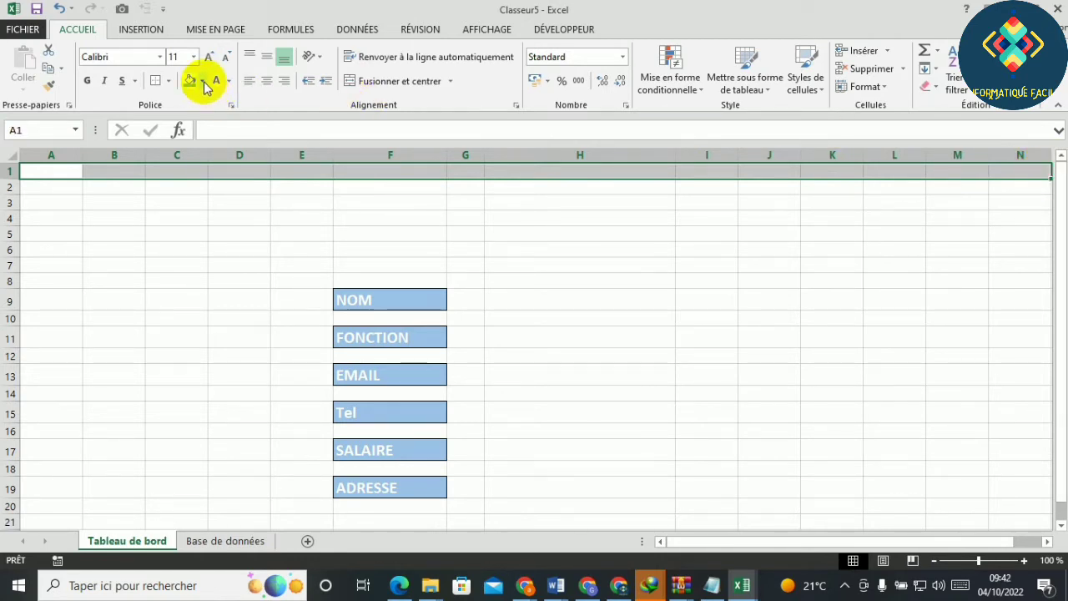
click(203, 81)
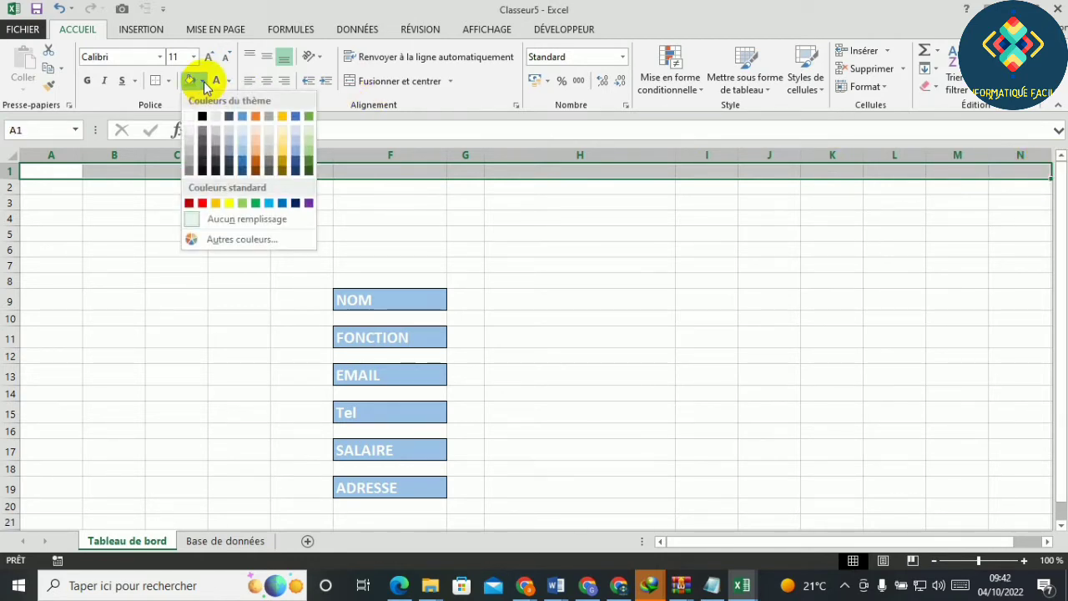
click(255, 138)
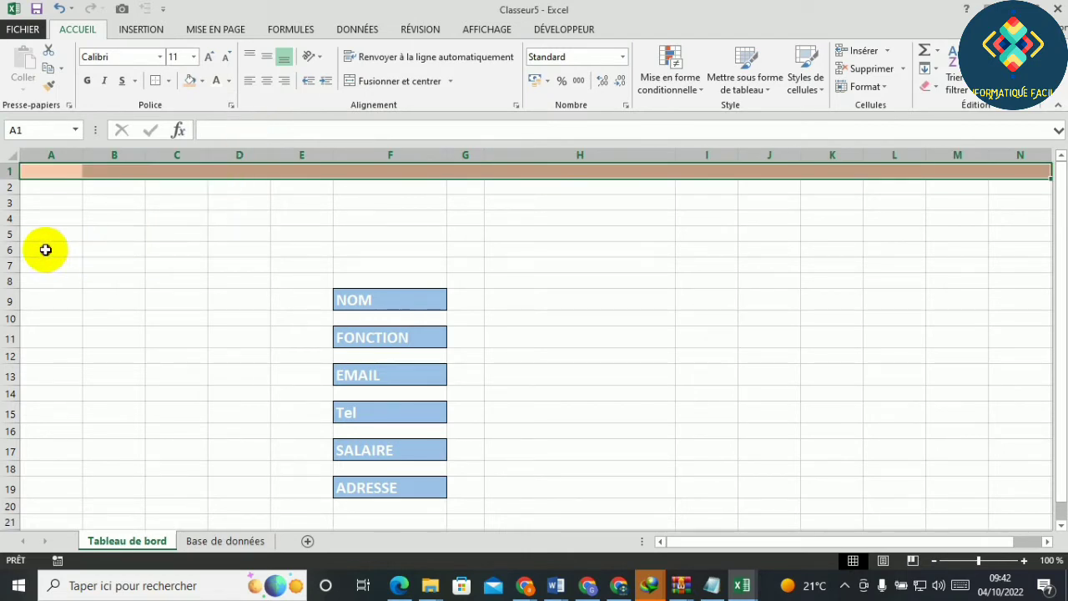
Fill cells A6:N6 with the same light orange as row 1.
drag(42, 249, 212, 251)
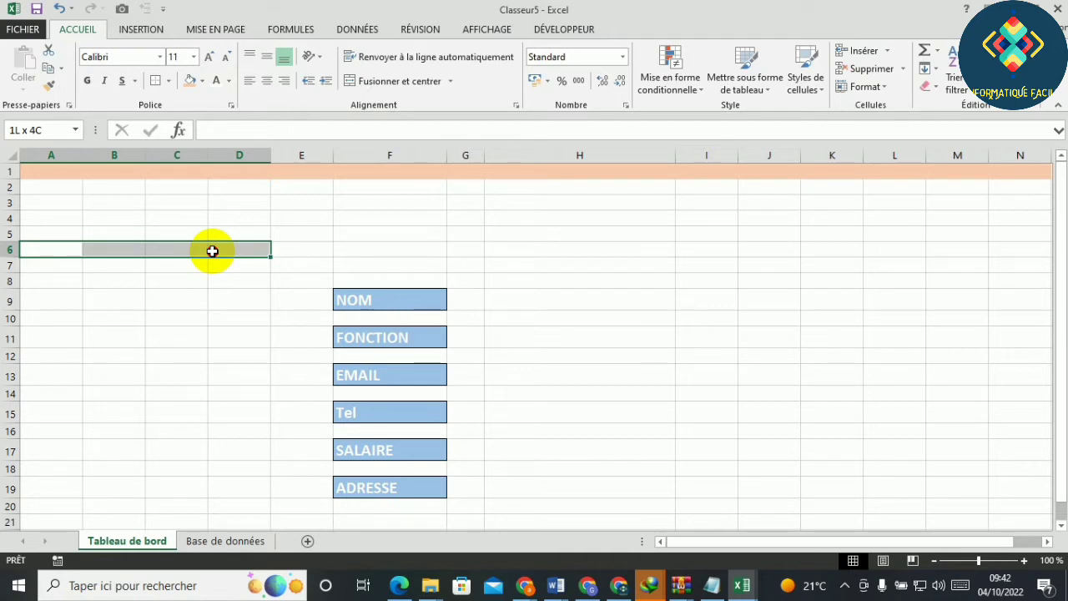
drag(373, 257, 1004, 251)
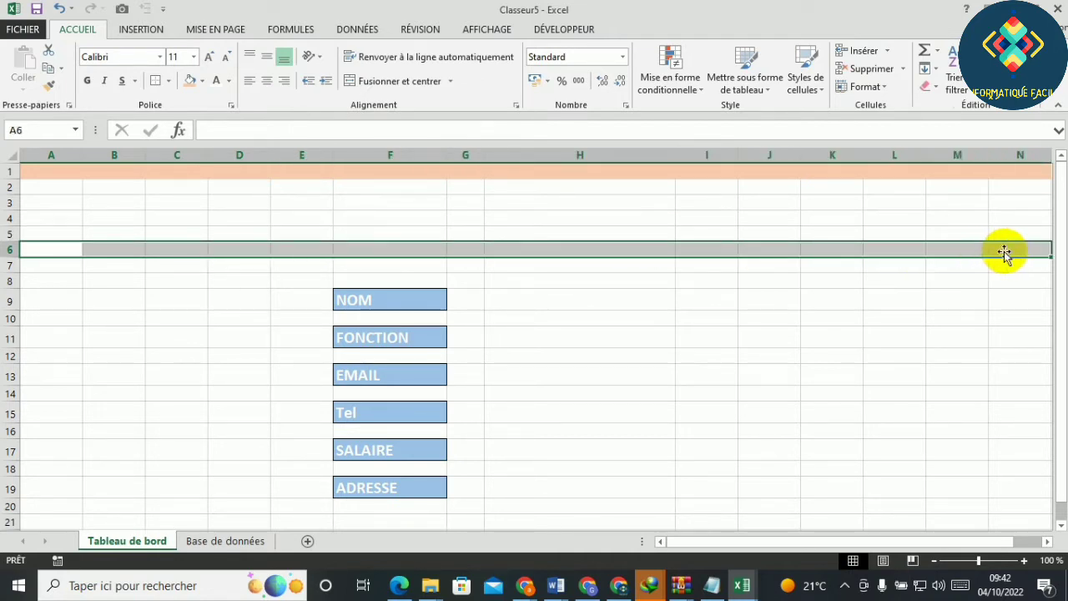
click(189, 81)
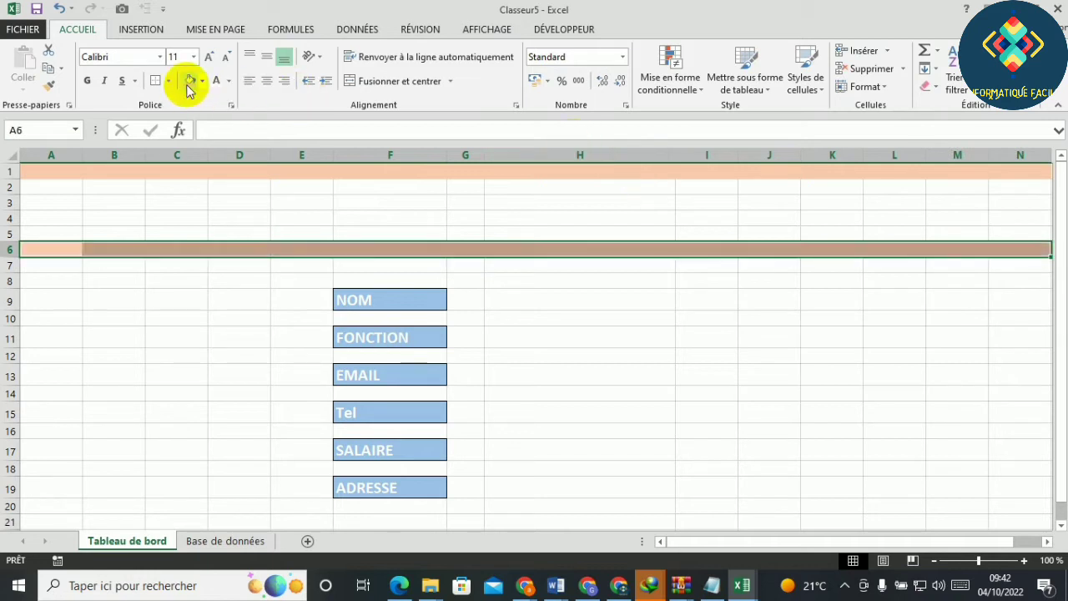
click(130, 344)
Fill the banner area A2:N5 with the theme colour Or, Accentuation4, plus clair 80 %.
drag(39, 185, 1008, 230)
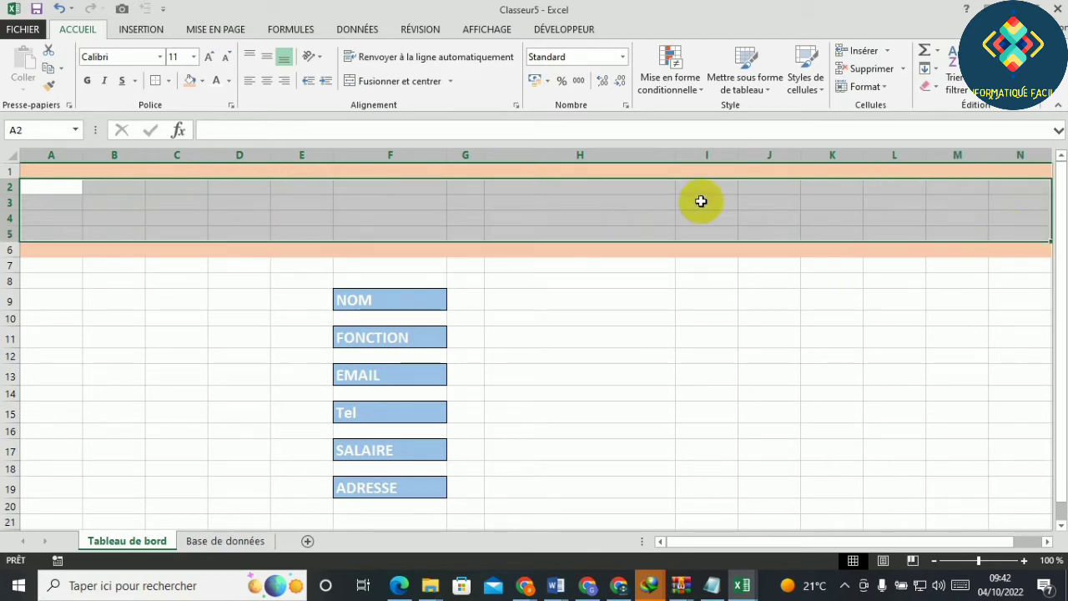
click(203, 81)
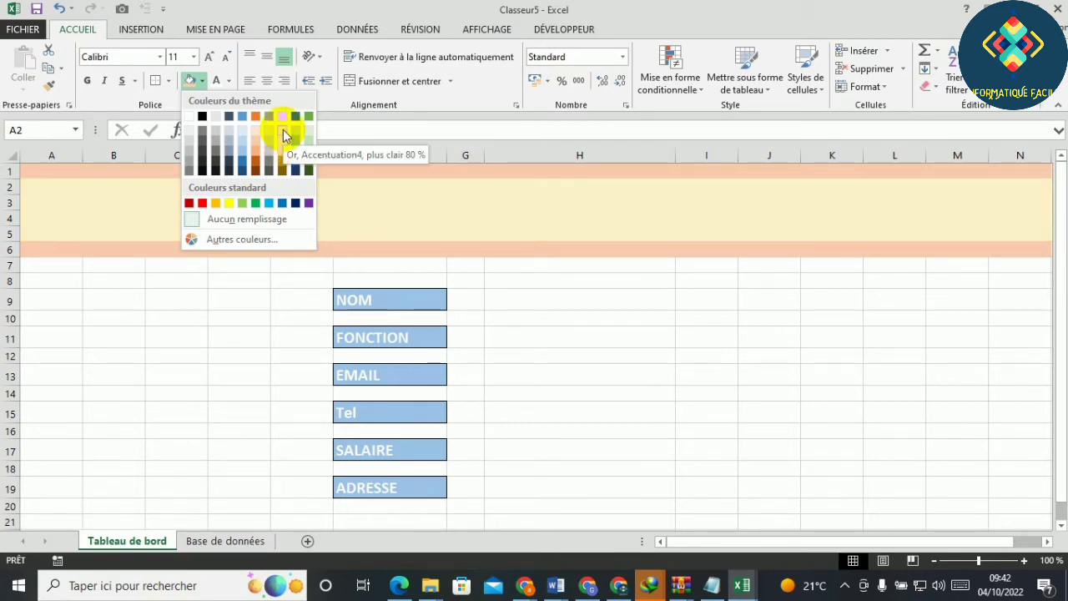
click(283, 130)
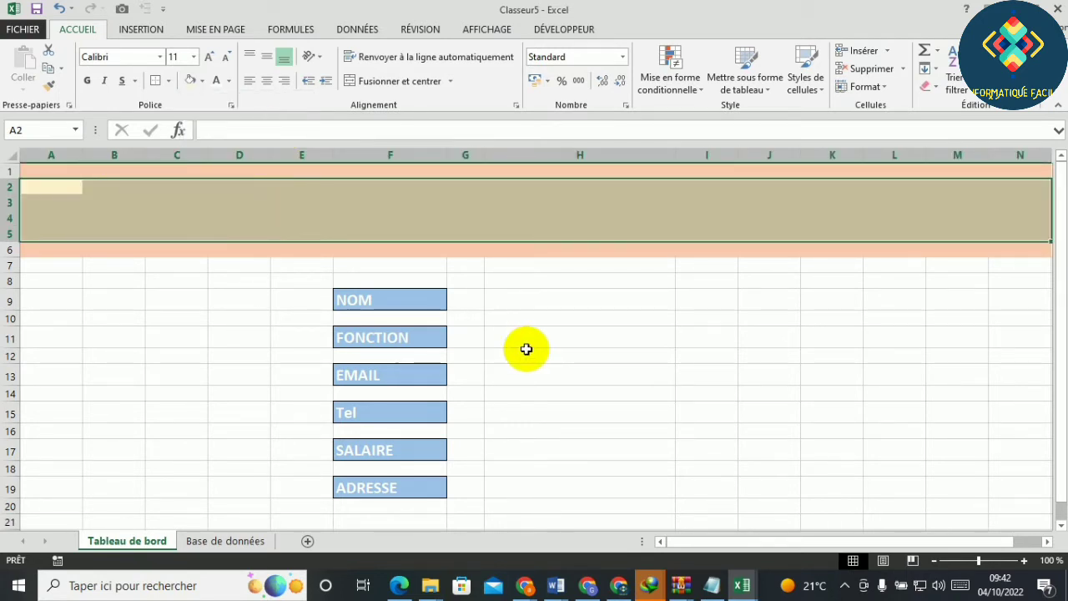
click(634, 353)
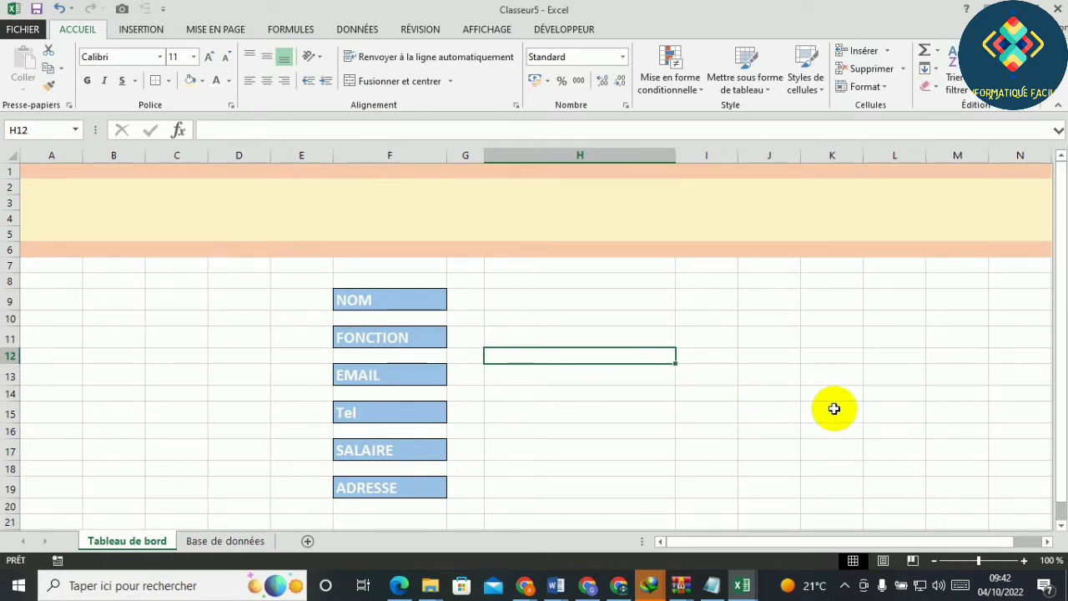
Fill the form area A7:N21 with the theme colour Bleu, Accentuation5, plus clair 60 %.
drag(41, 263, 1020, 520)
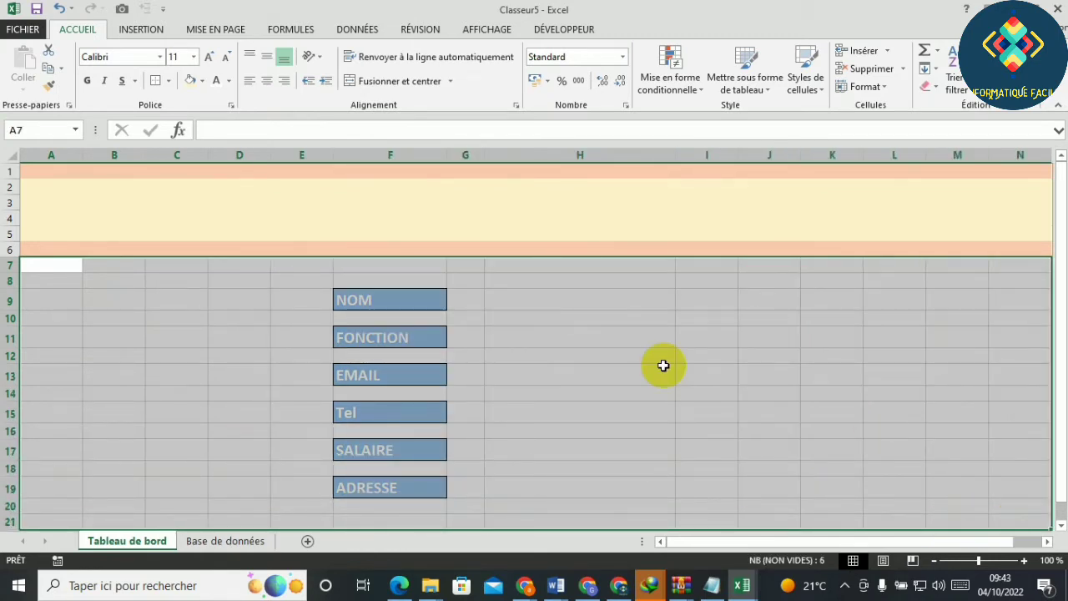
click(201, 81)
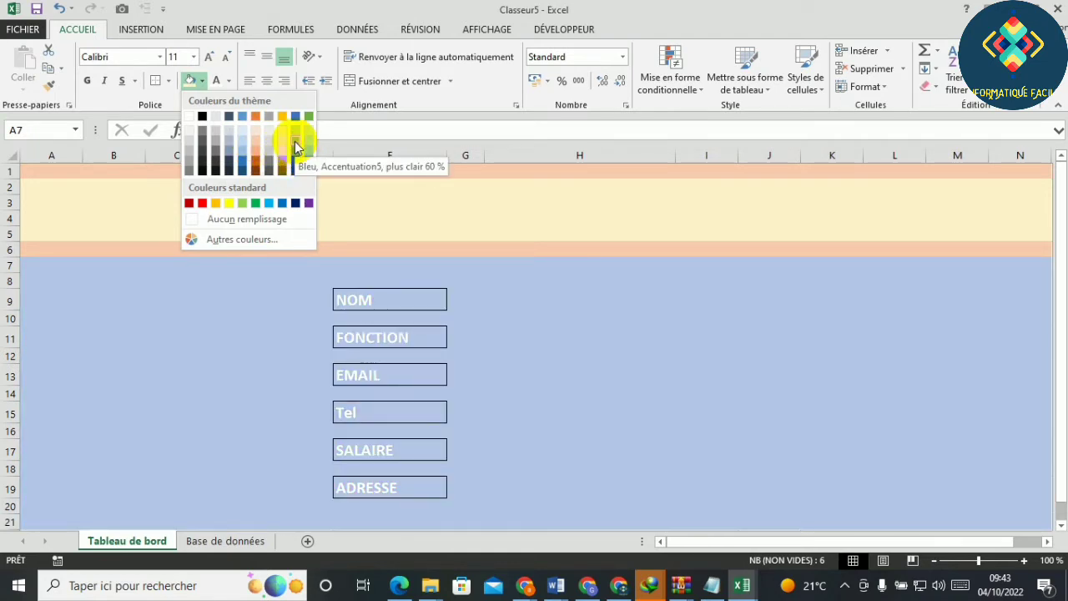
click(296, 147)
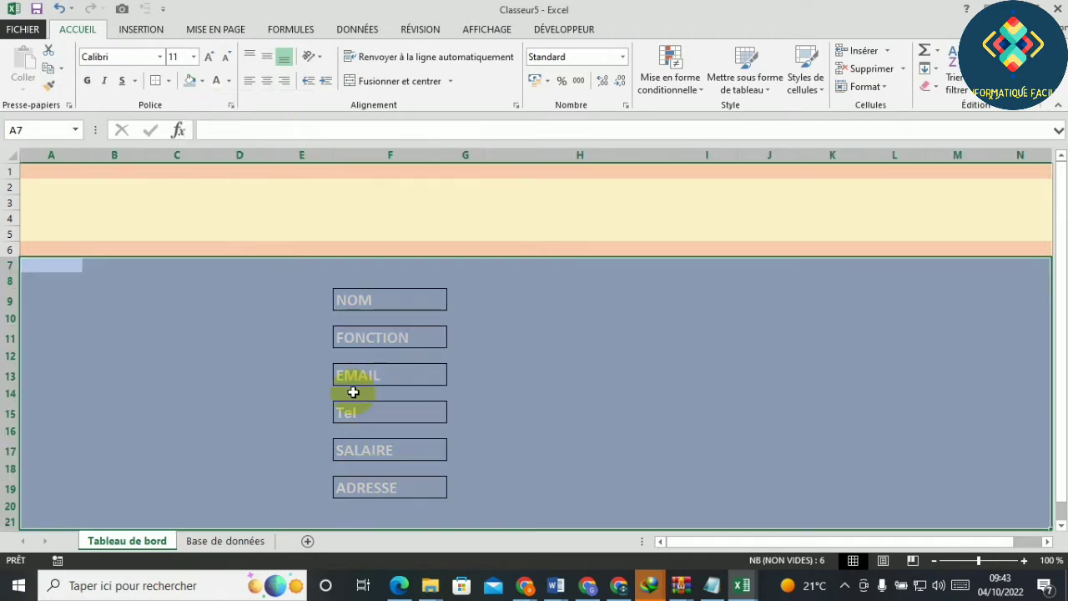
click(621, 434)
click(703, 519)
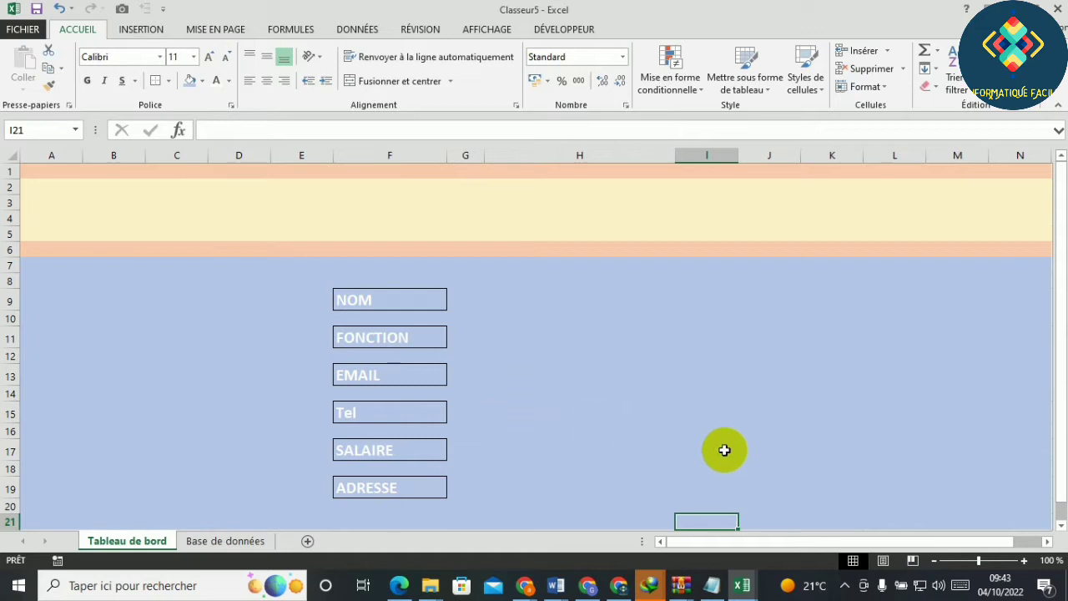
Fill the entry cells H9, H11, H13, H15, H17 and H19 with a horizontal two-colour gradient from white to light gold.
click(527, 301)
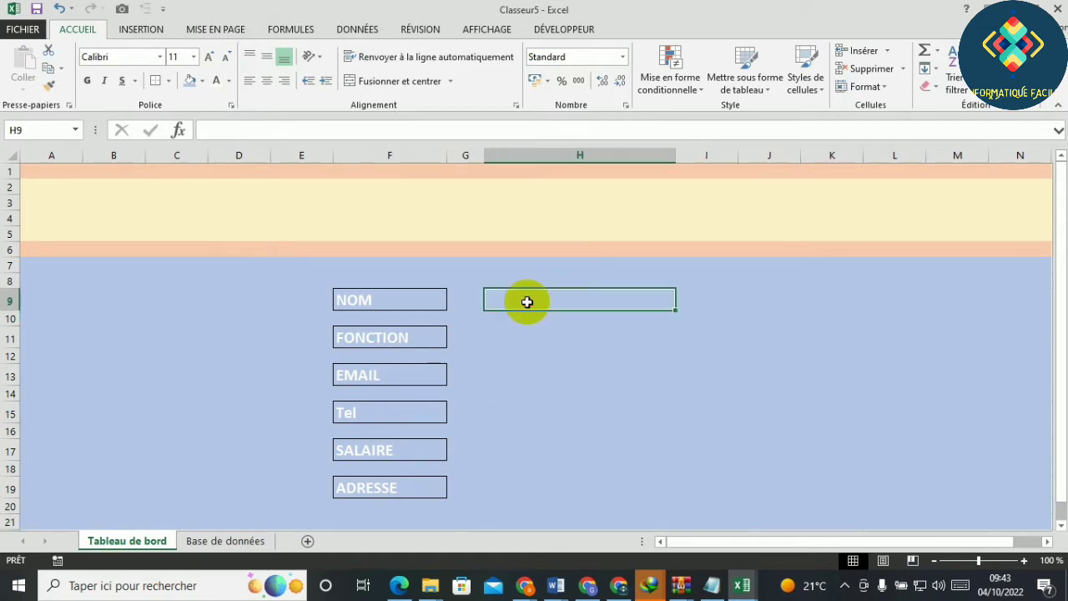
ctrl+click(559, 337)
ctrl+click(550, 374)
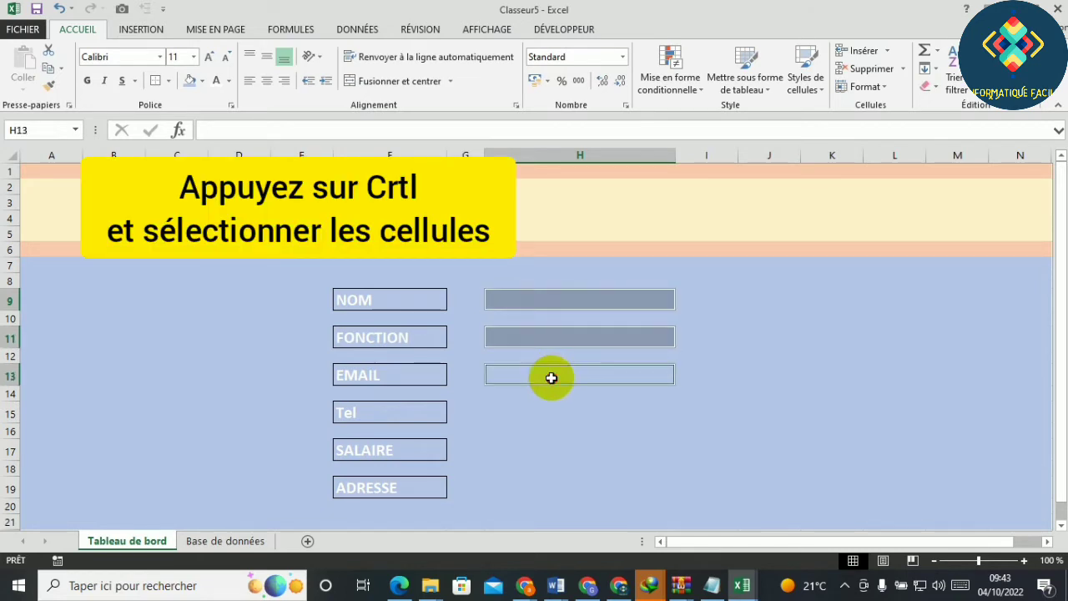
ctrl+click(553, 414)
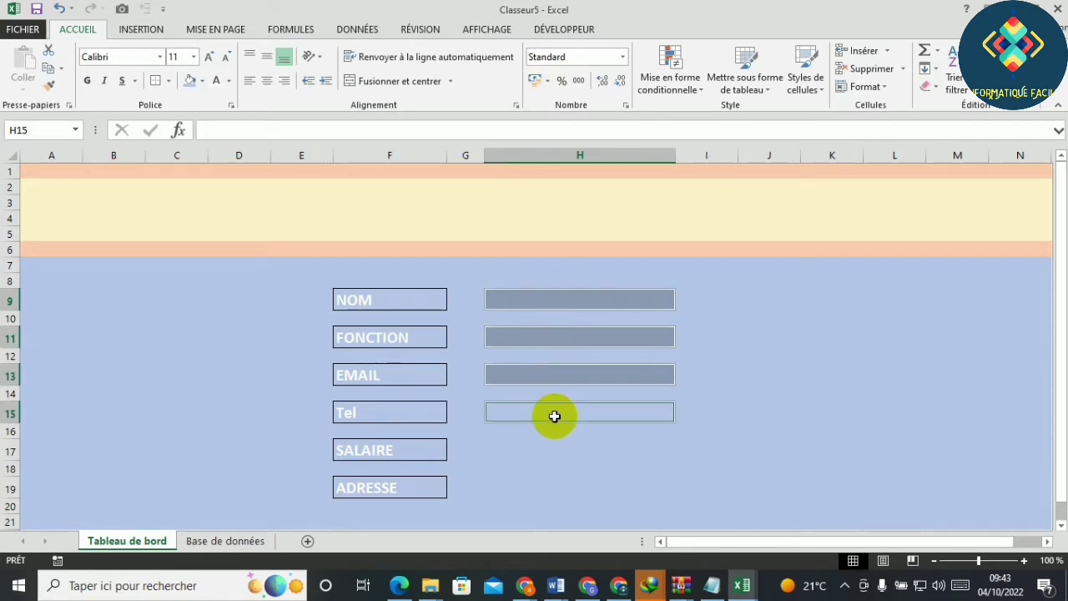
ctrl+click(554, 449)
ctrl+click(554, 494)
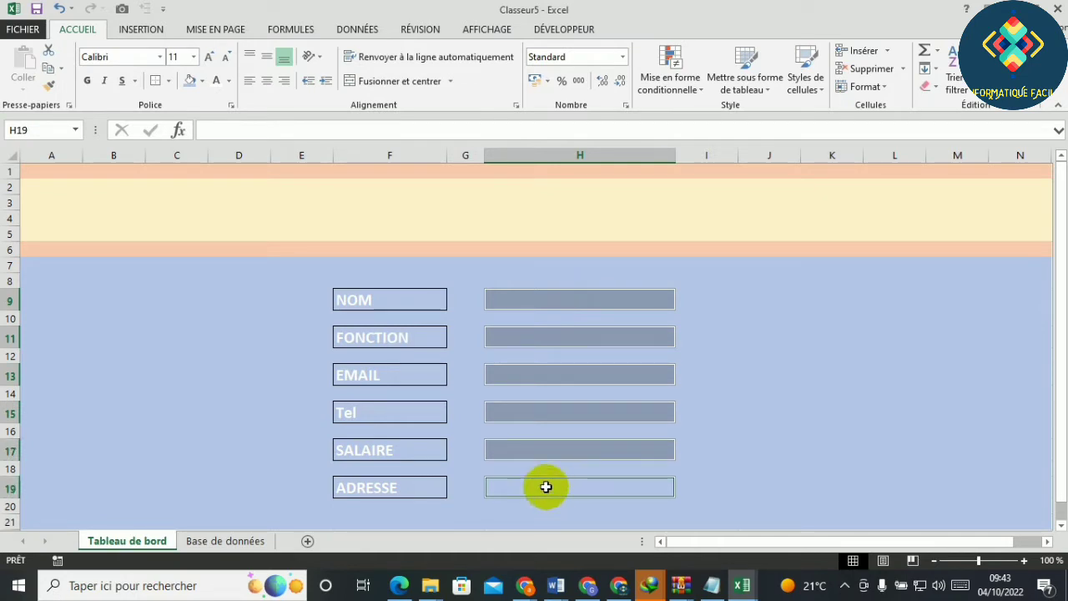
right_click(545, 487)
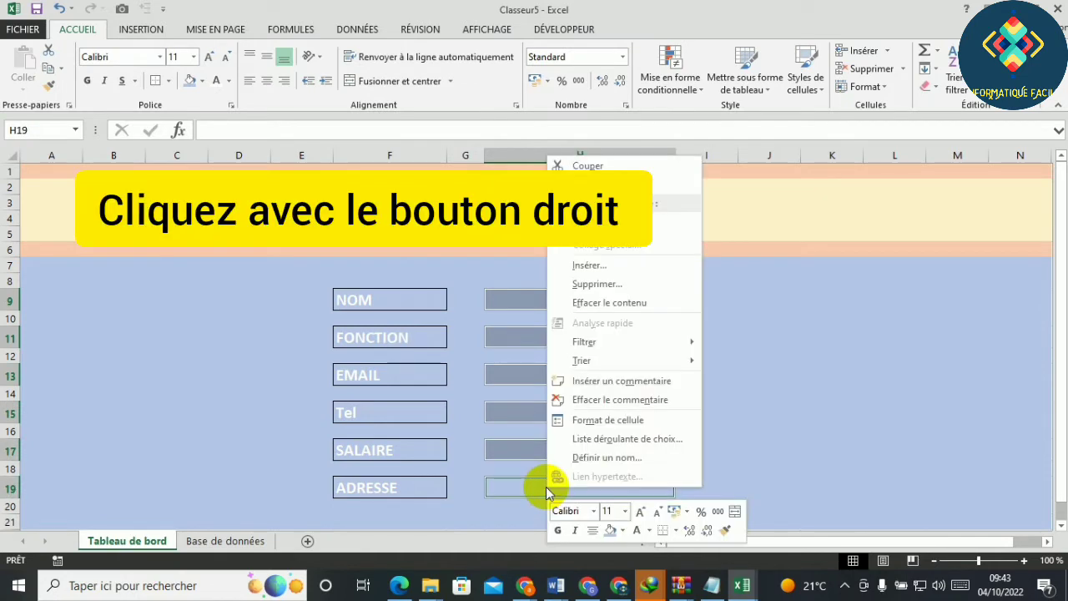
click(620, 422)
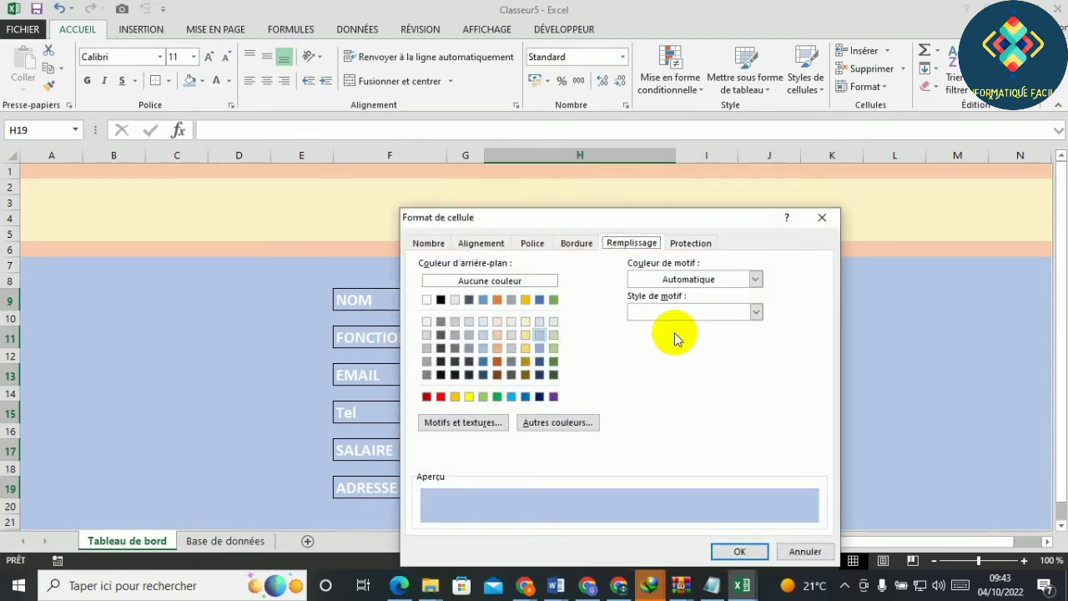
click(487, 424)
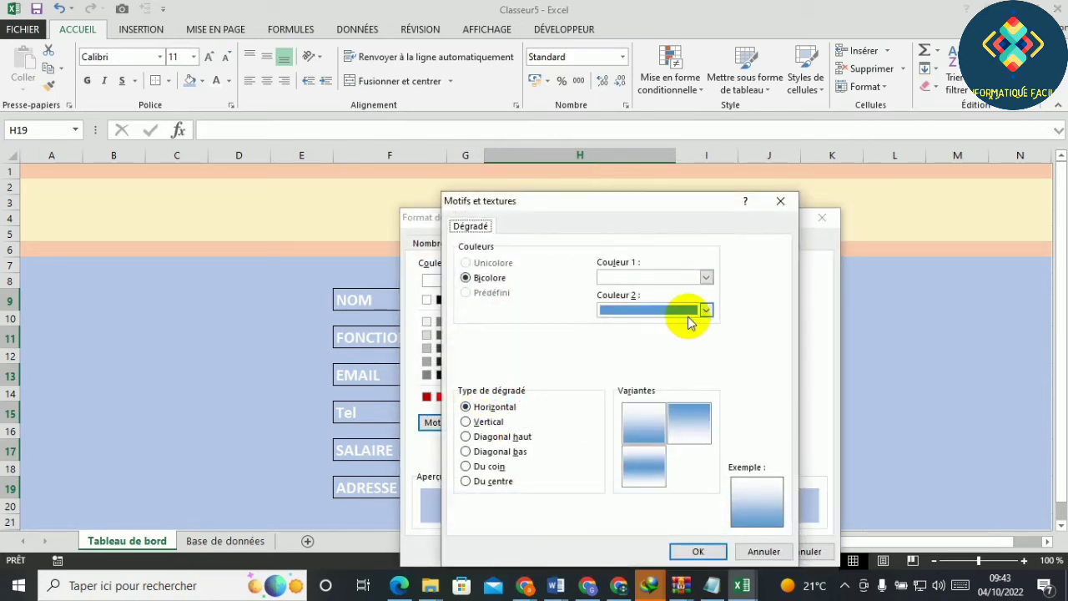
click(707, 309)
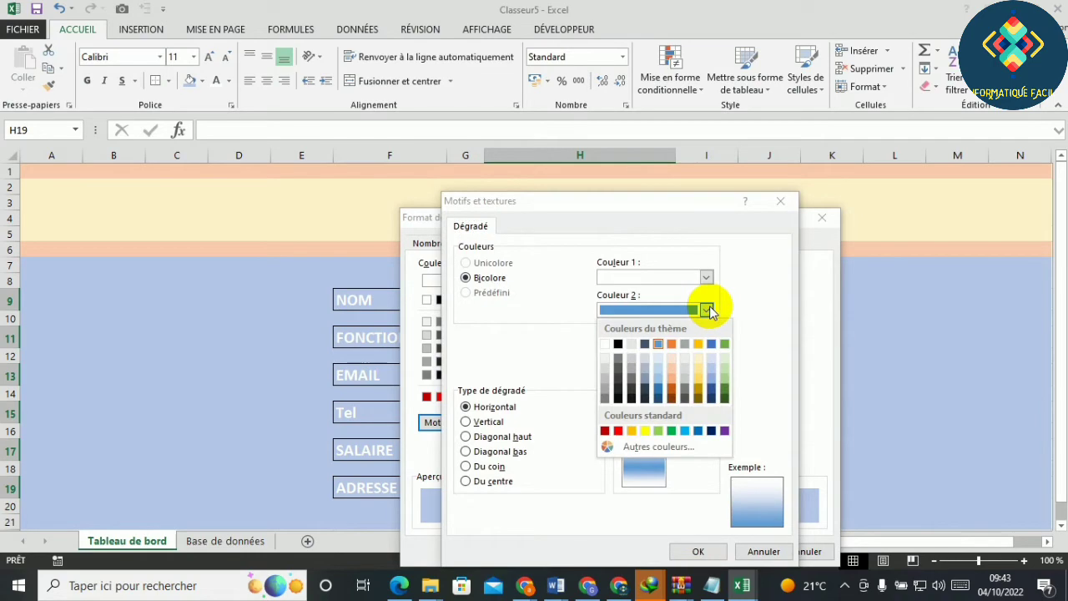
click(698, 367)
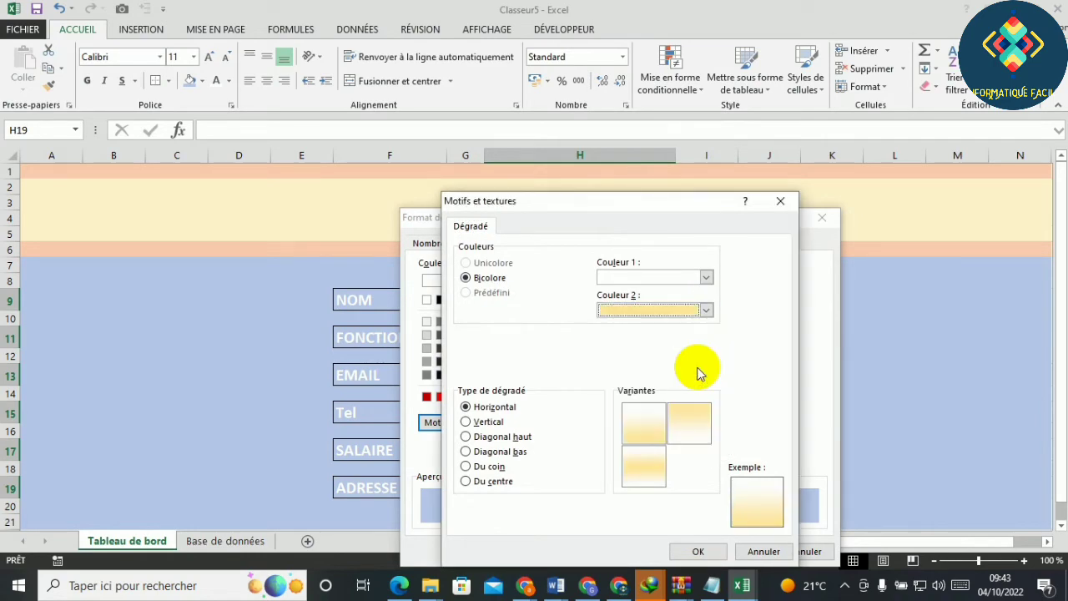
click(699, 550)
click(737, 551)
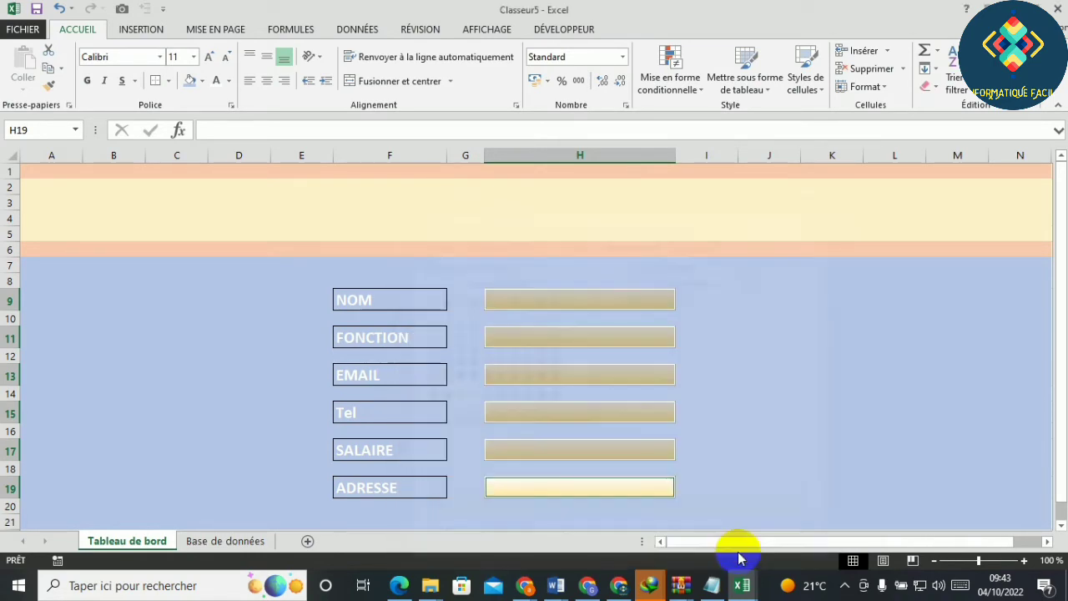
click(760, 445)
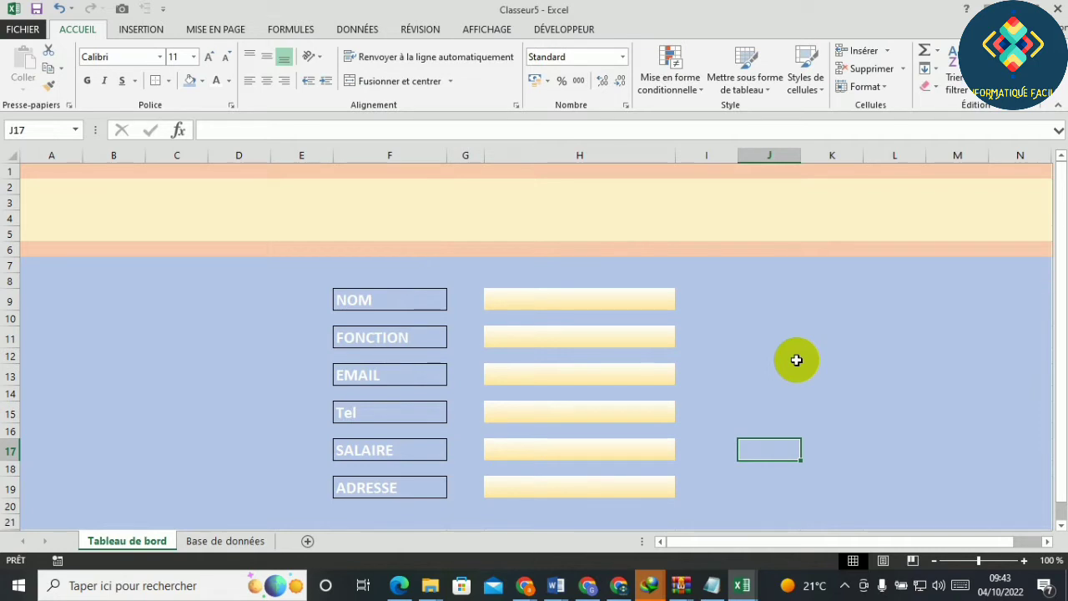
click(826, 397)
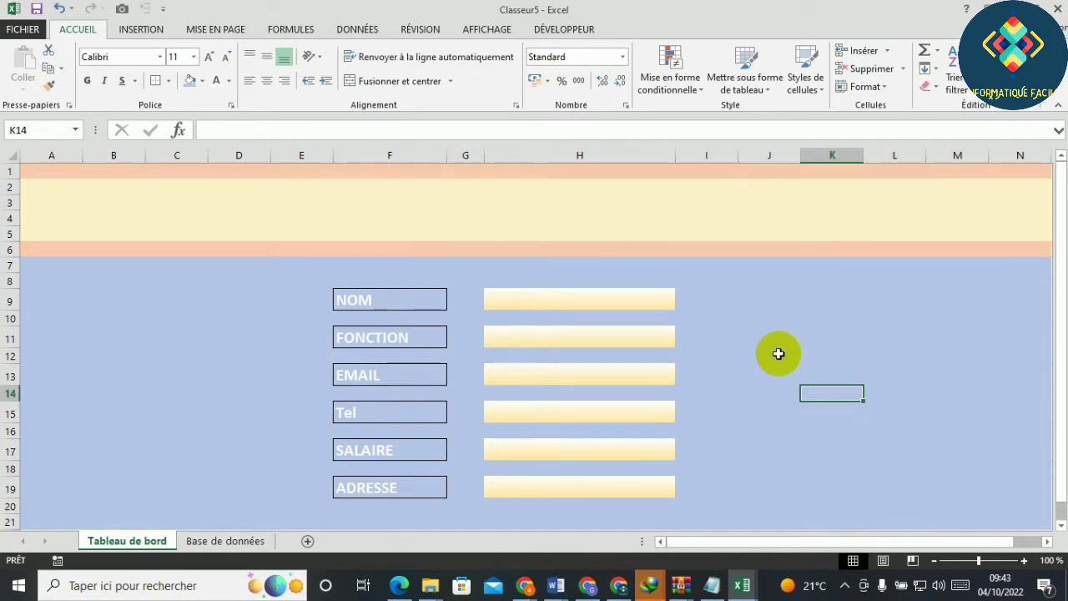
Toggle the Développeur ribbon tab off and back on in the ribbon customization options.
click(580, 31)
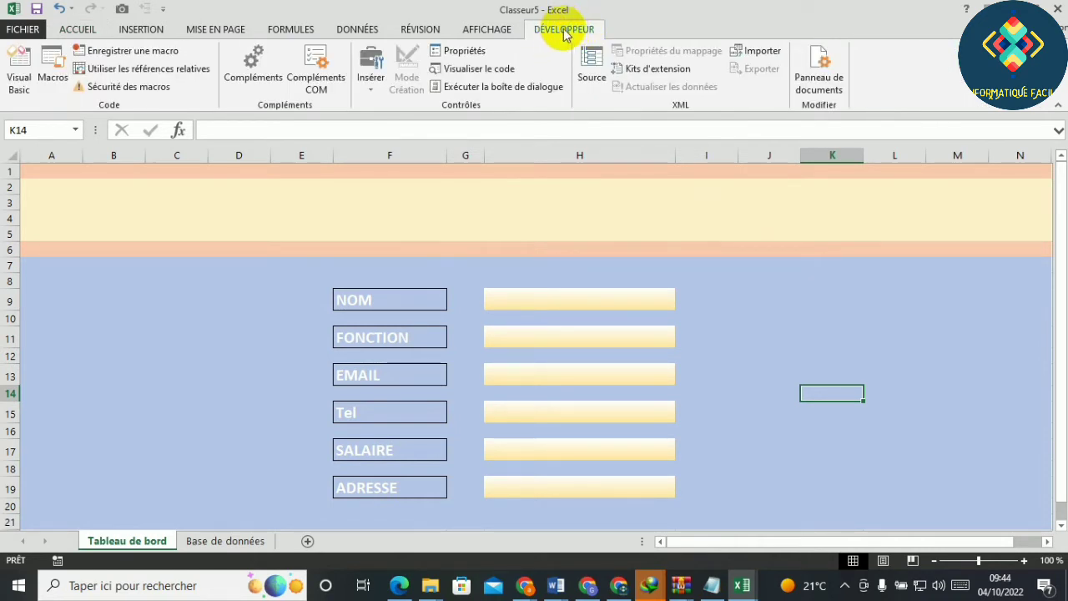
right_click(922, 71)
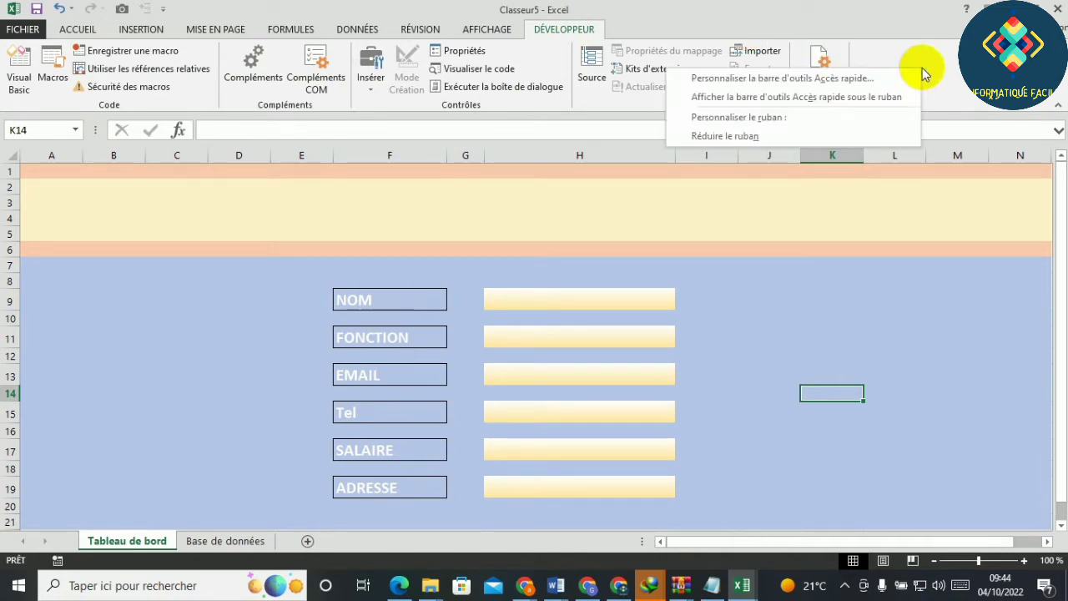
click(874, 123)
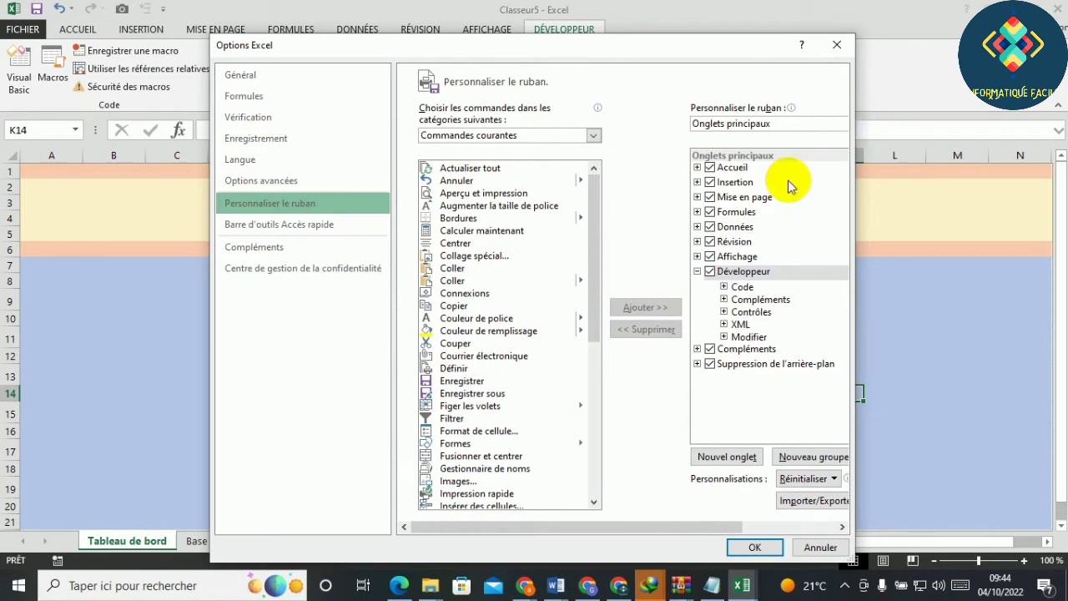
click(709, 274)
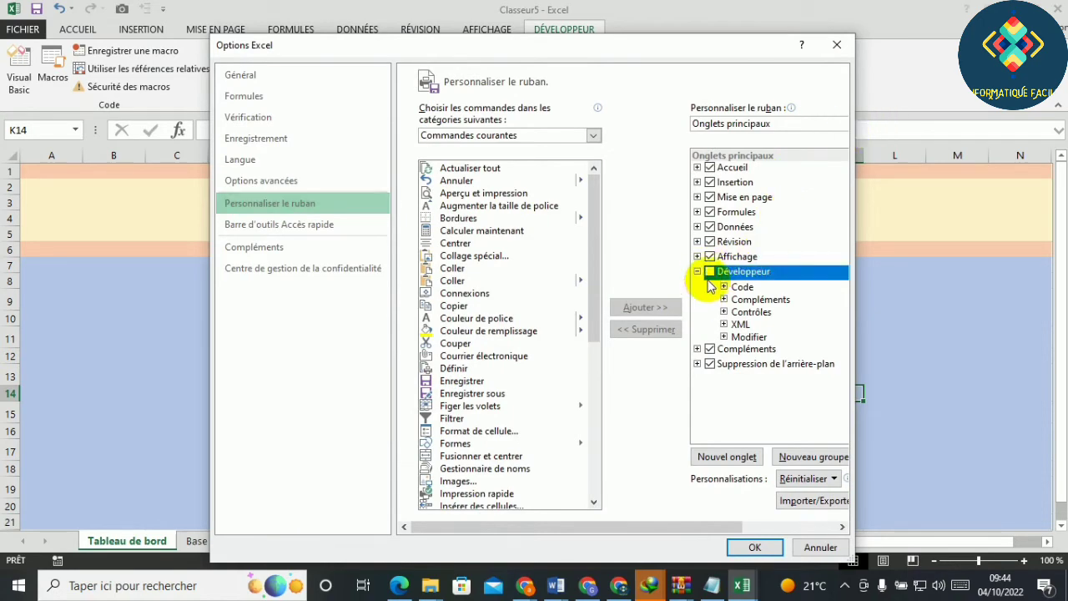
click(710, 272)
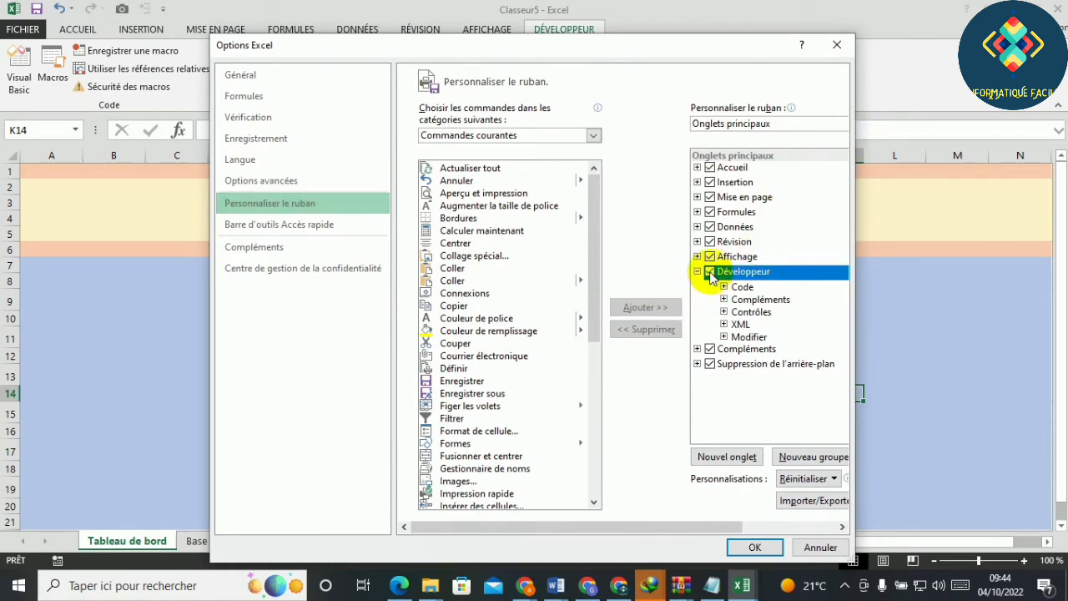
click(751, 546)
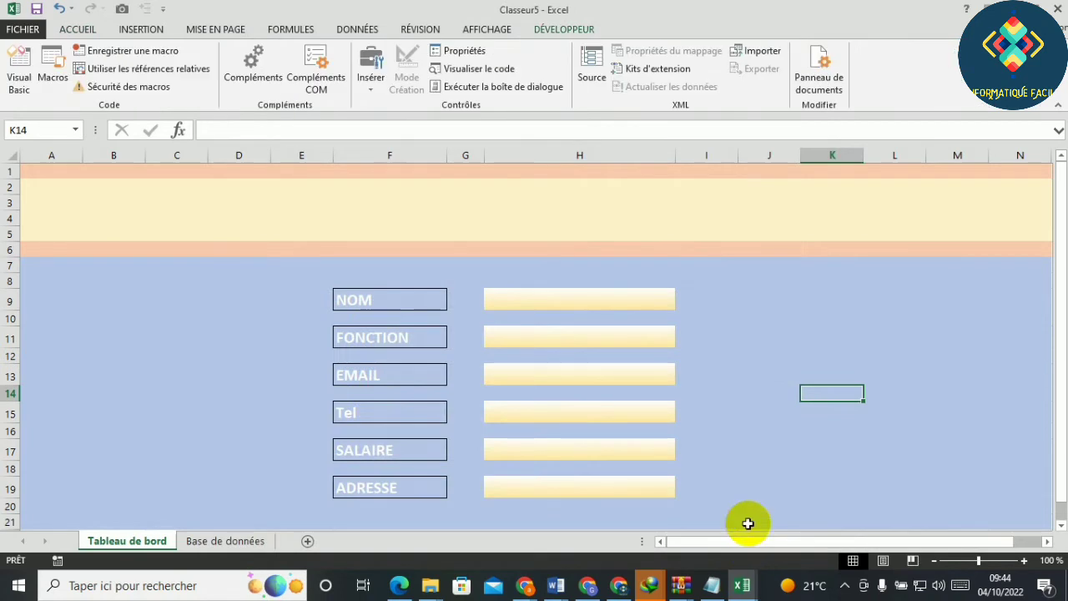
Draw a form-control combo box about 4.8 cm wide and 1 cm high in the banner, over columns C to E in rows 3 and 4.
click(555, 30)
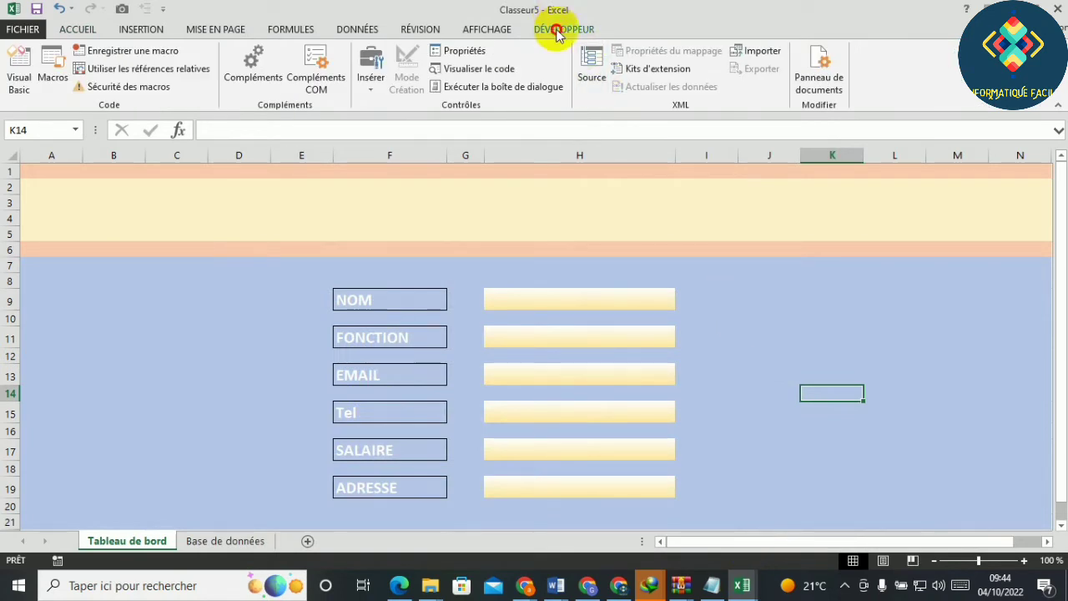
click(373, 89)
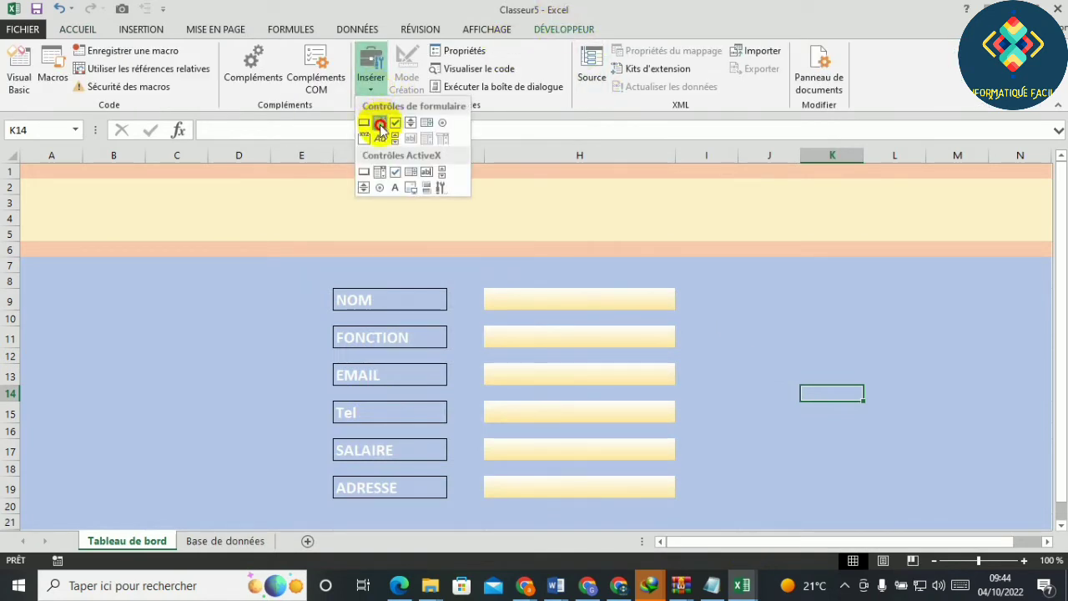
click(379, 123)
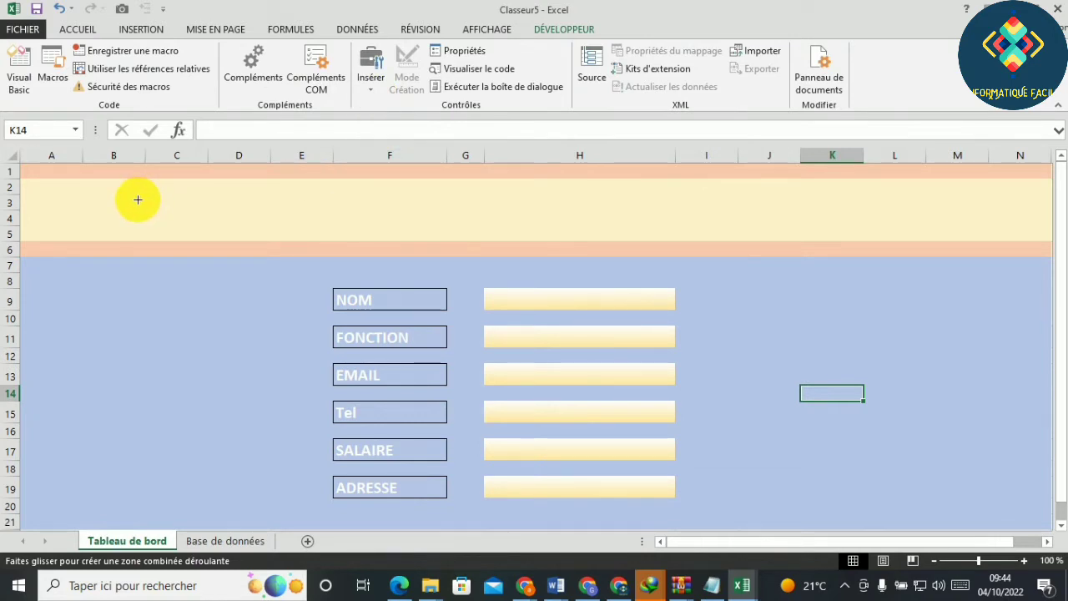
mouse_move(139, 201)
mouse_down()
mouse_move(278, 230)
mouse_move(234, 216)
mouse_up()
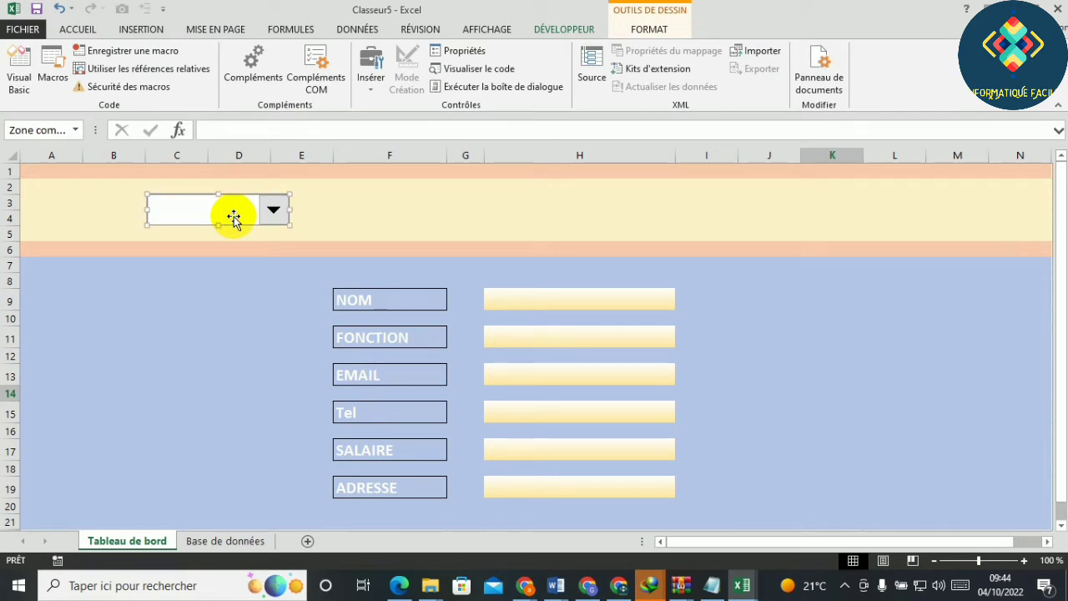
Duplicate the combo box twice and place the copies in the banner, one over columns K to M and one over G to H.
key(ctrl+d)
key(ctrl+d)
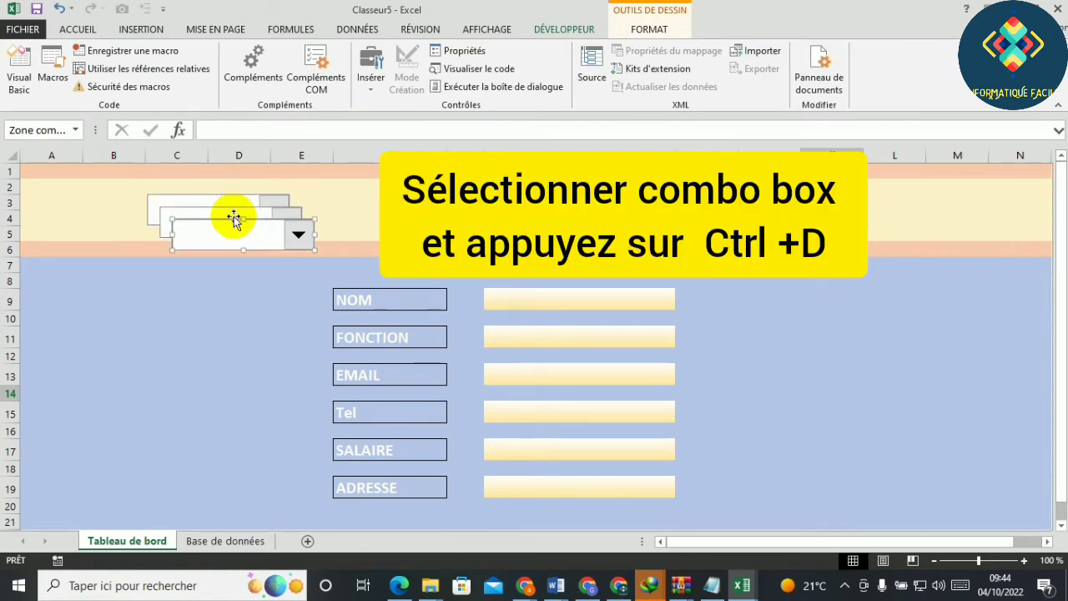
drag(223, 221, 850, 195)
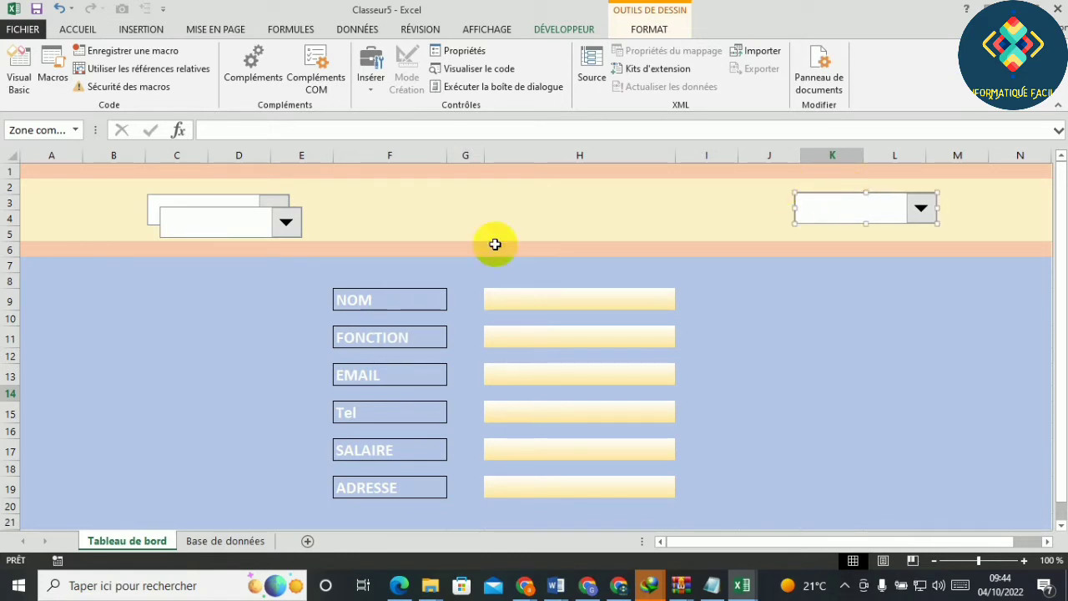
right_click(262, 216)
click(255, 212)
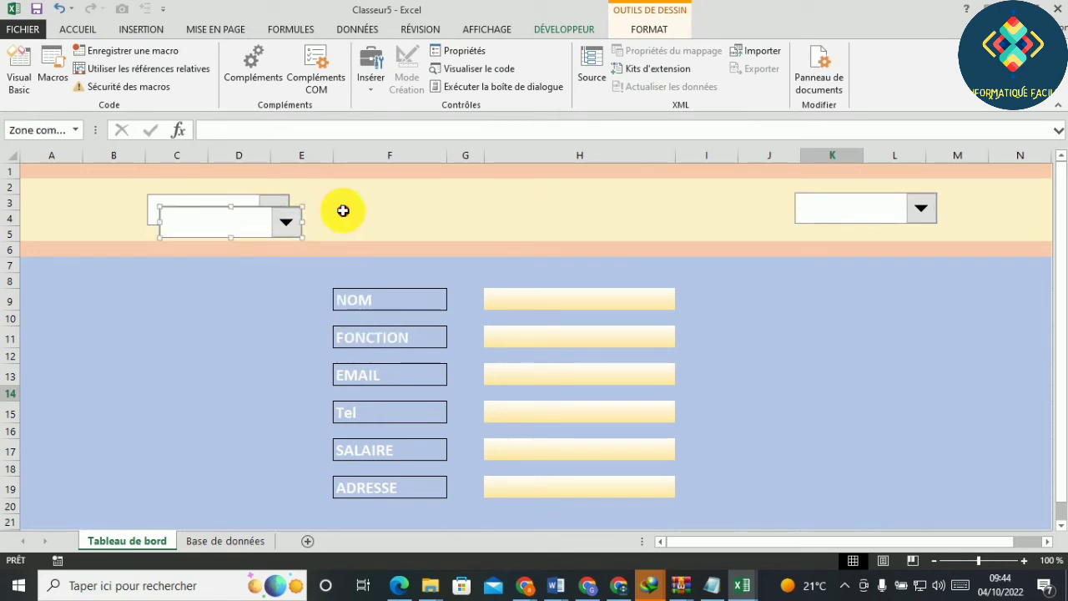
drag(255, 206, 554, 199)
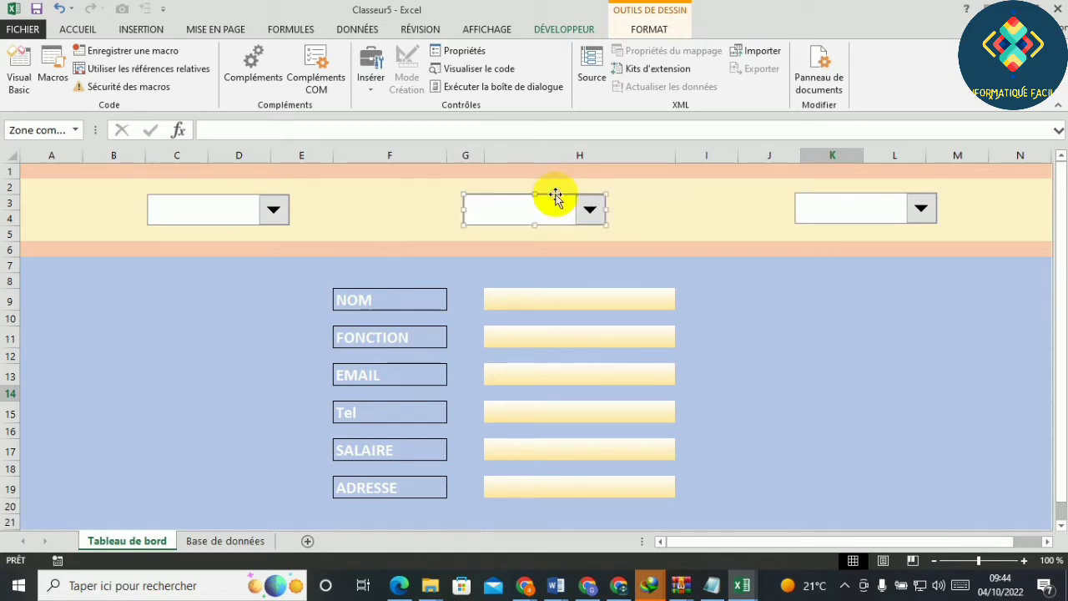
Distribute the three banner combo boxes horizontally and vertically.
ctrl+click(235, 216)
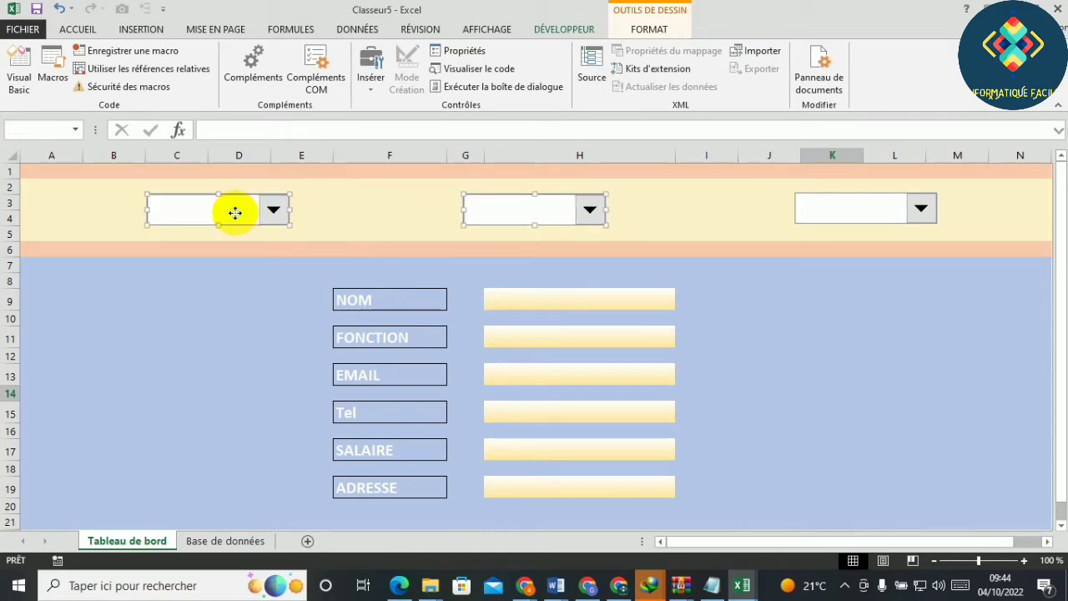
ctrl+click(818, 211)
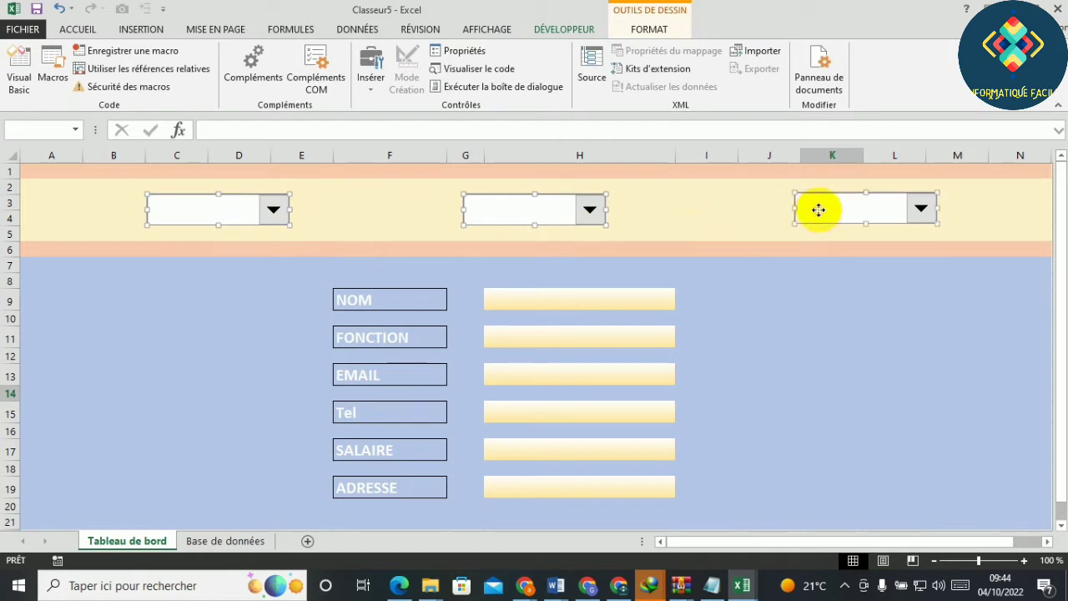
click(649, 29)
click(838, 51)
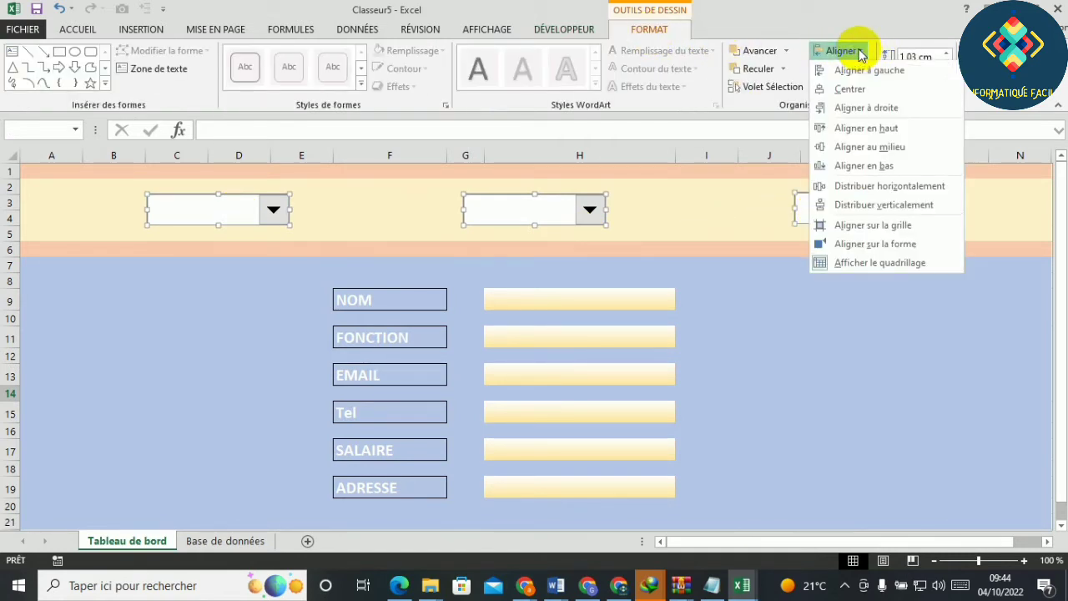
click(884, 186)
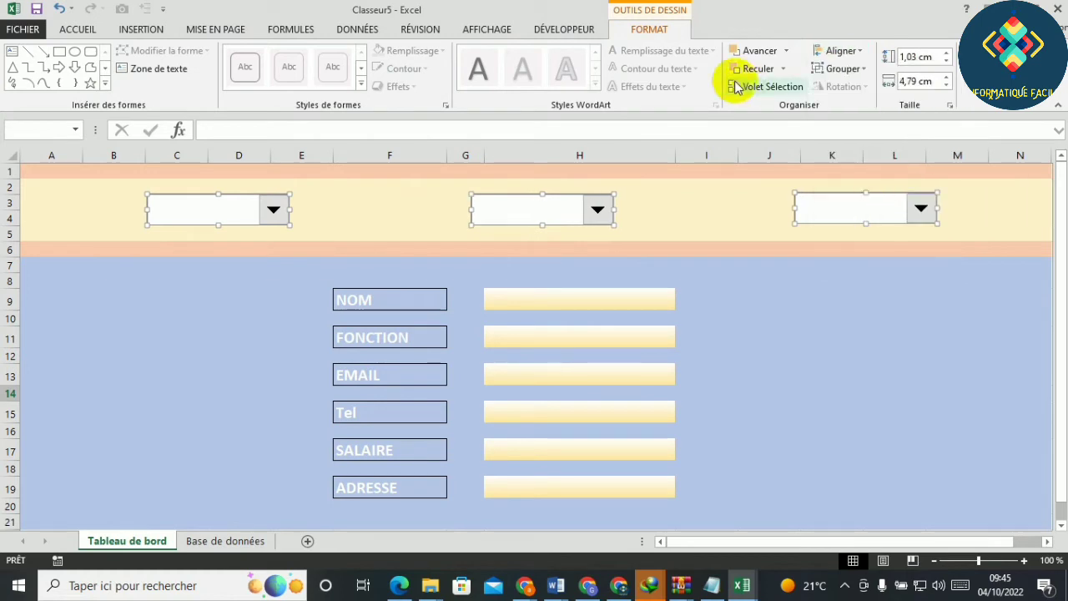
click(855, 51)
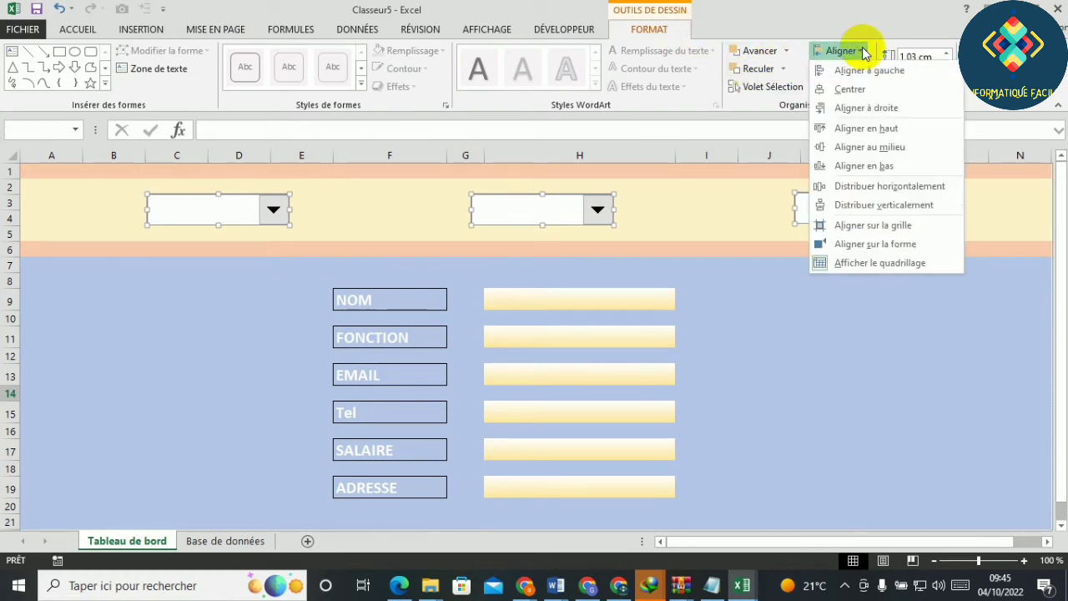
click(884, 204)
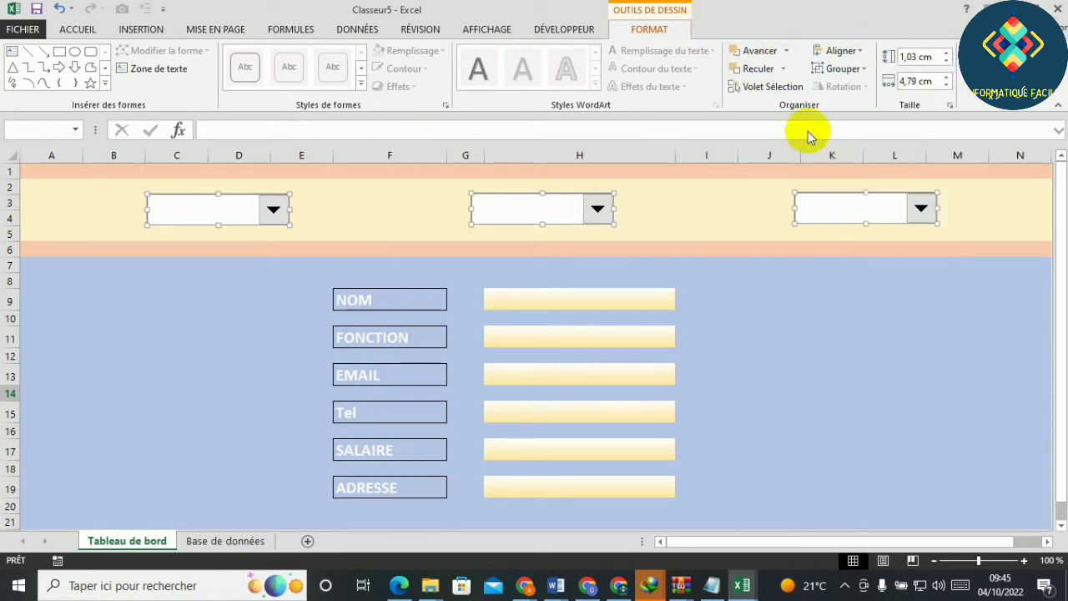
Align the three banner combo boxes to their middle so they sit on one row.
click(842, 52)
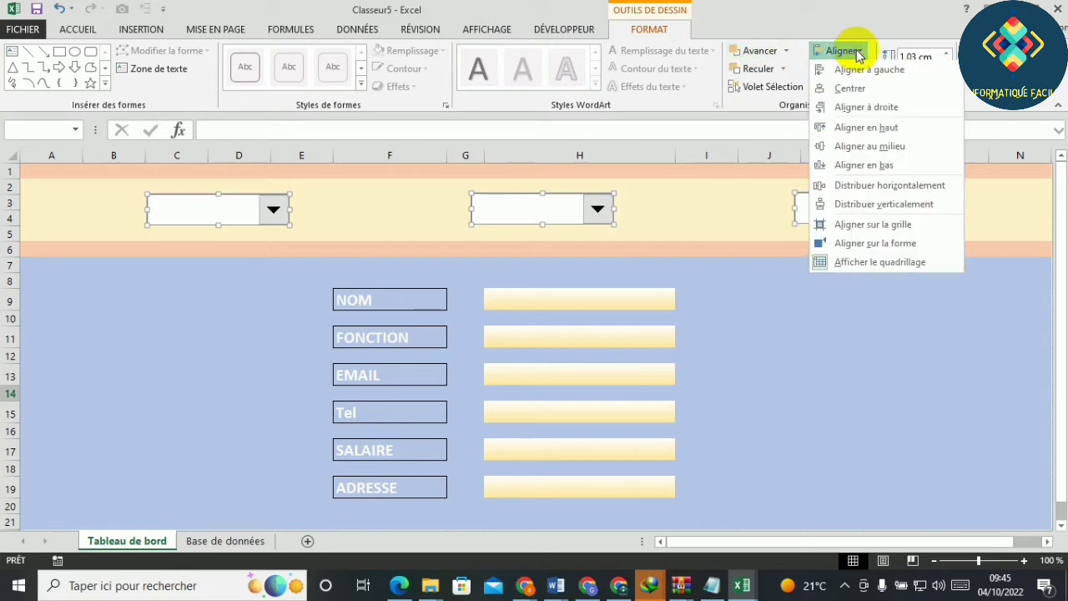
click(905, 147)
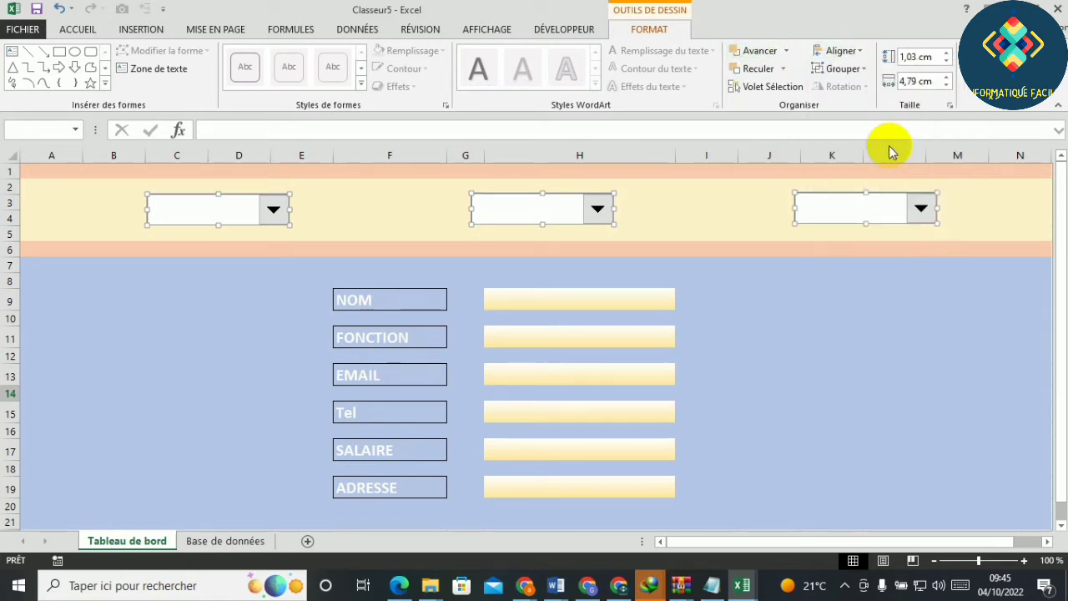
click(778, 323)
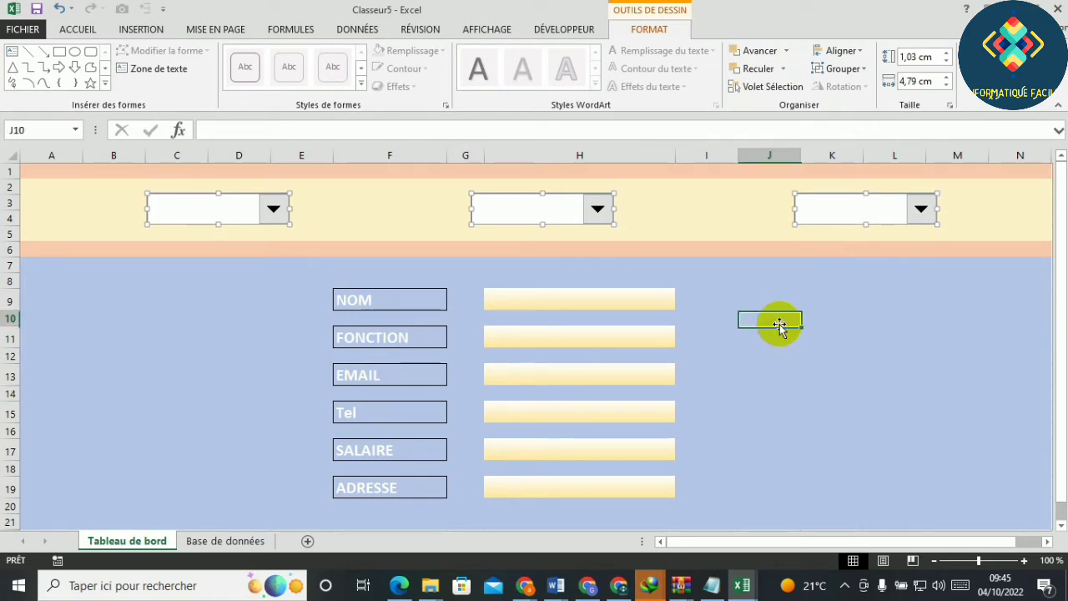
Enter the label ID in cell B3, beside the first combo box.
click(759, 209)
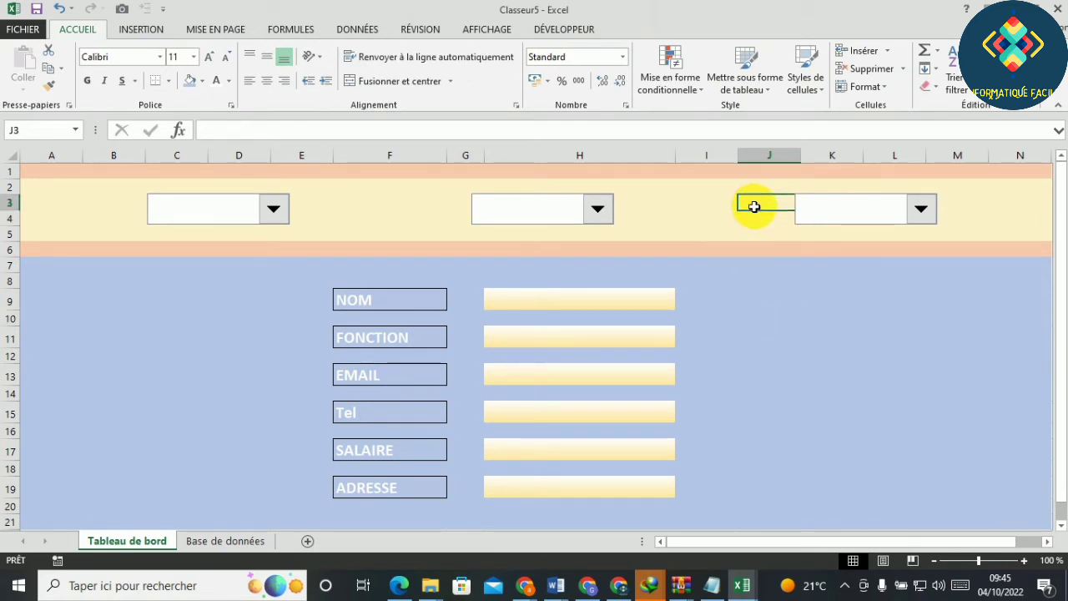
click(112, 202)
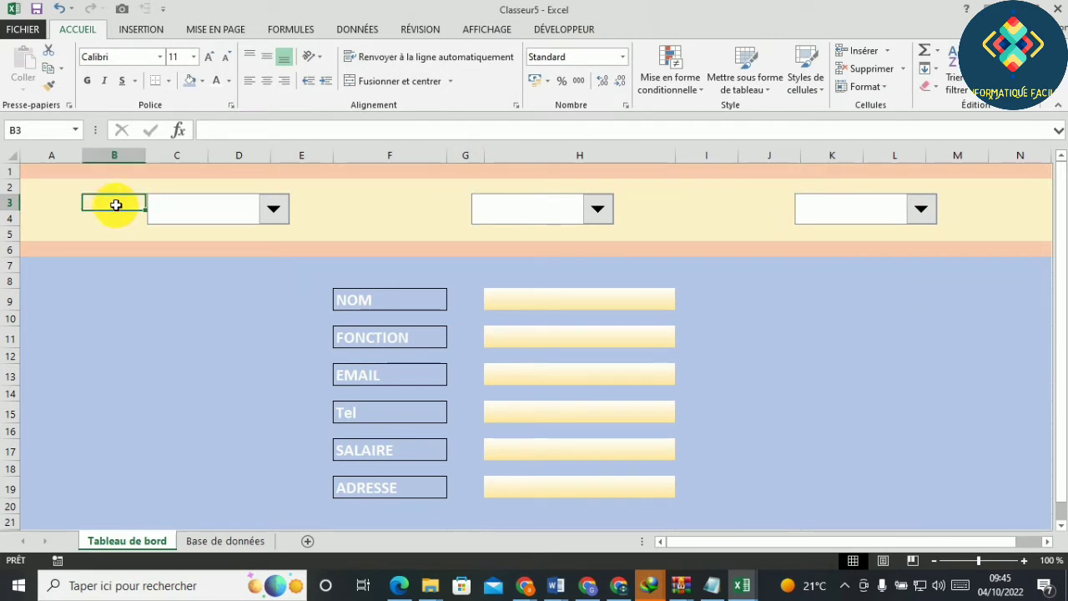
text(I)
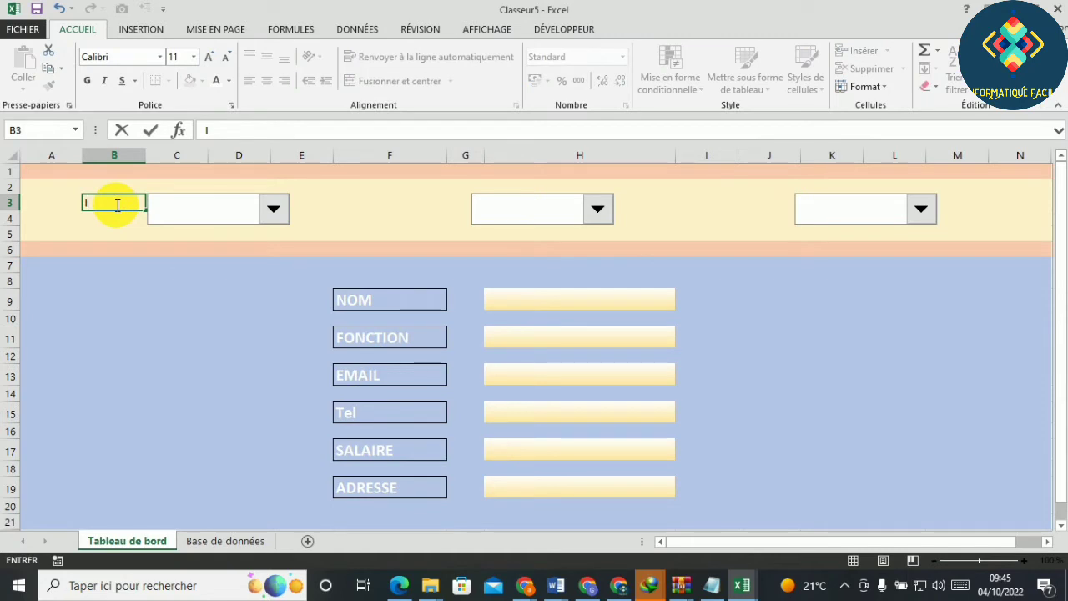
text(D)
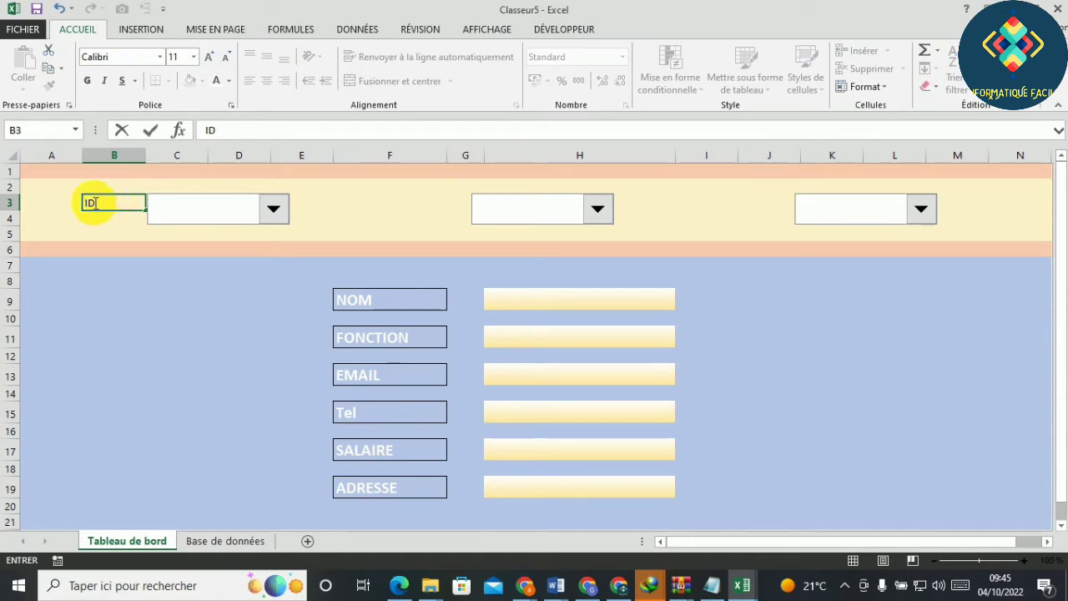
click(62, 206)
Increase the height of row 3 to match the combo boxes and centre the ID label vertically and horizontally.
click(90, 202)
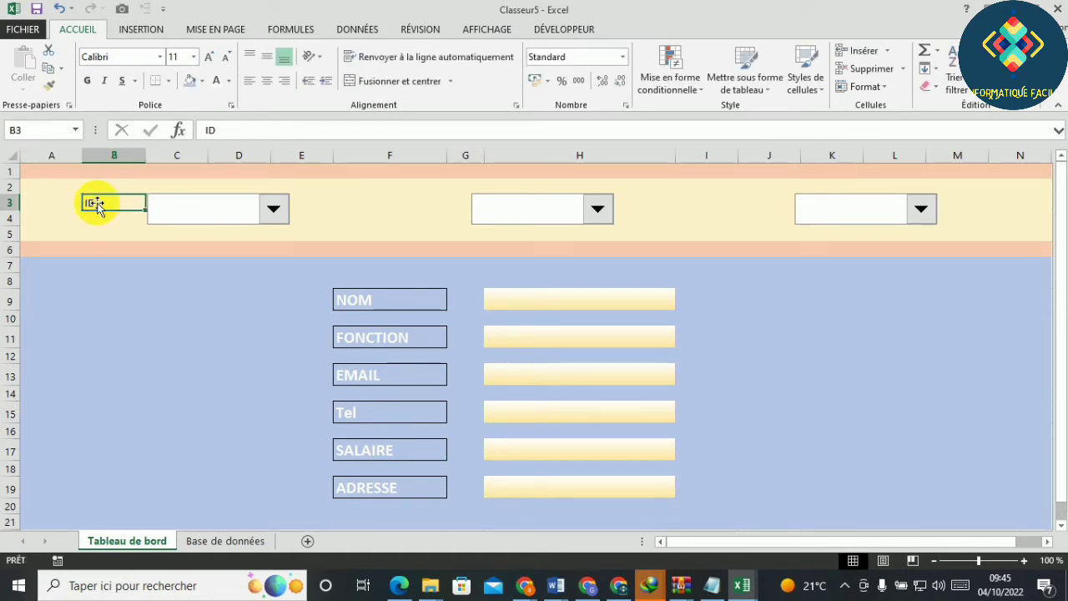
drag(15, 208, 13, 222)
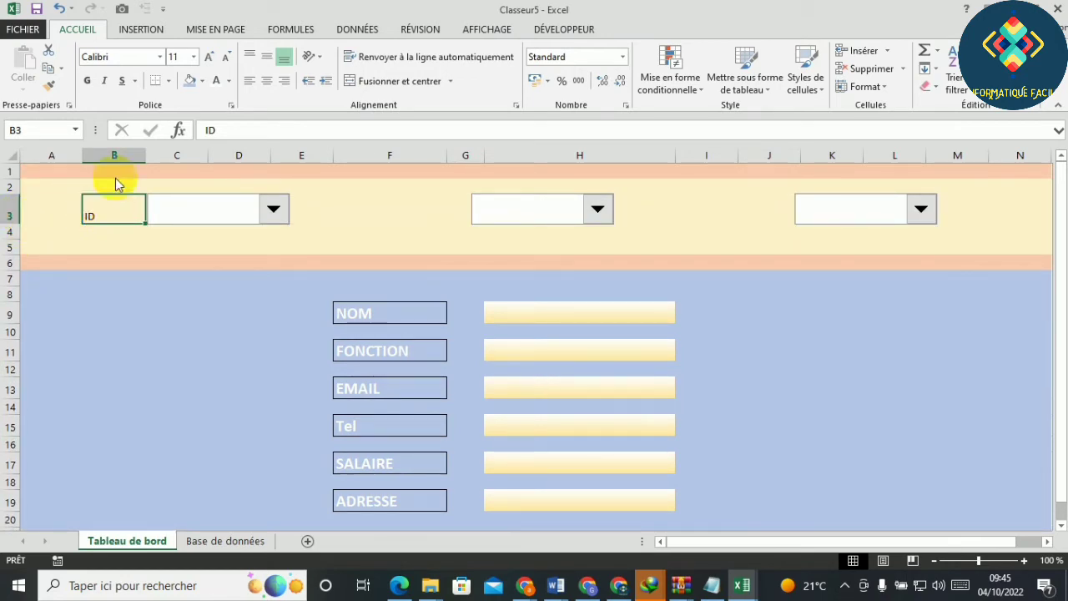
click(266, 56)
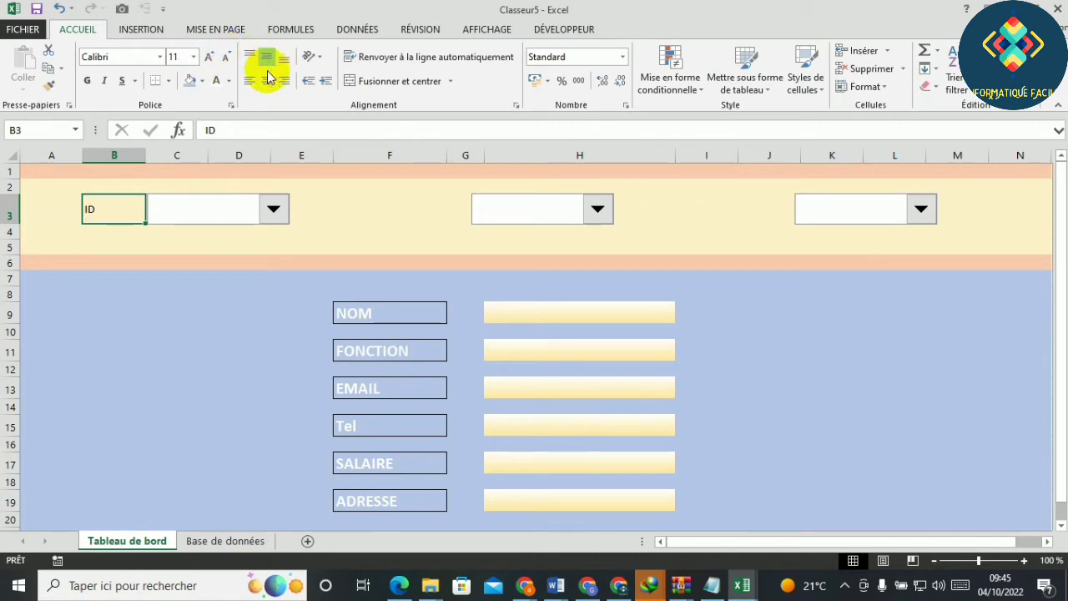
click(267, 81)
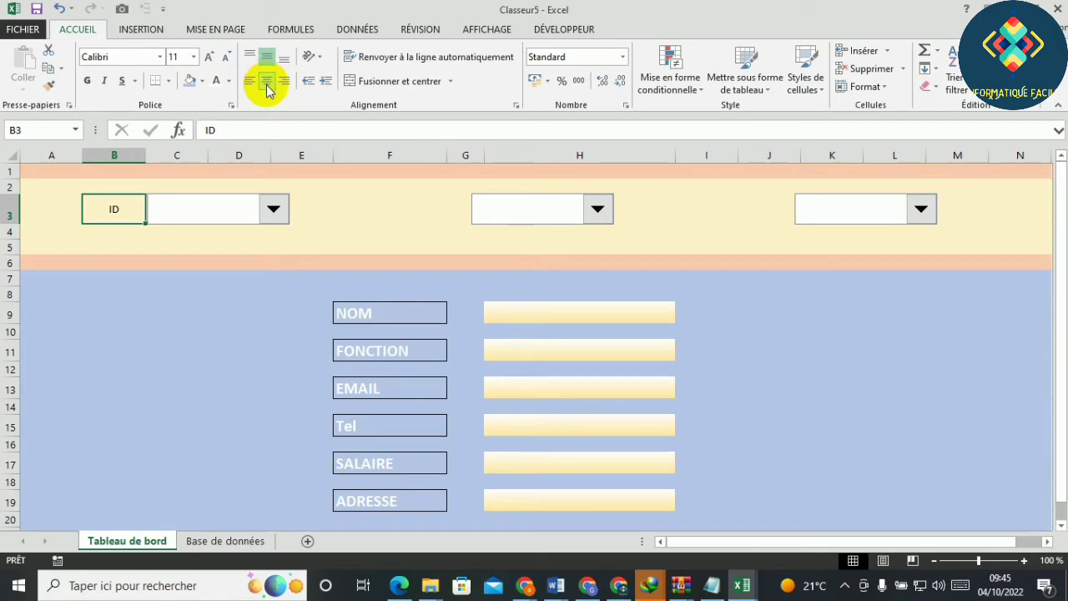
Enter the label NOM in cell G3 and shift the middle combo box right into column H, clear of the label.
click(449, 211)
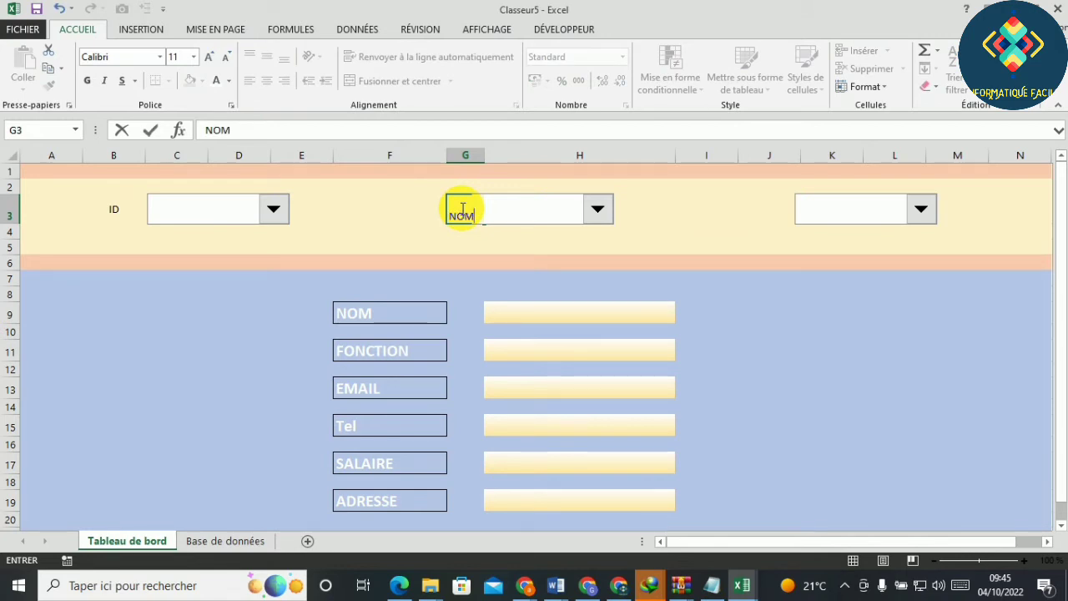
click(479, 231)
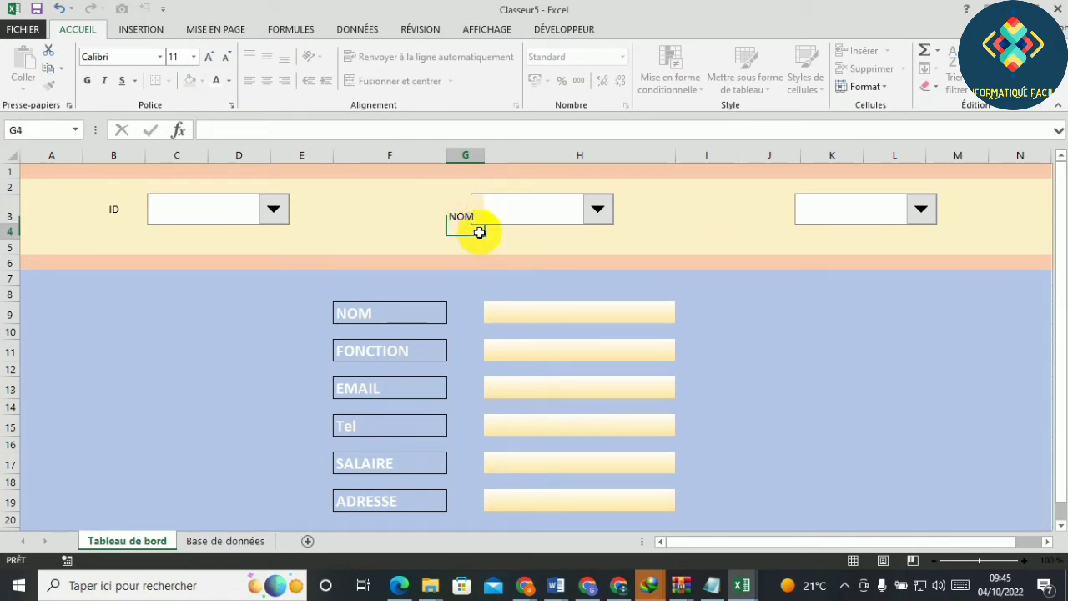
right_click(513, 196)
key(Escape)
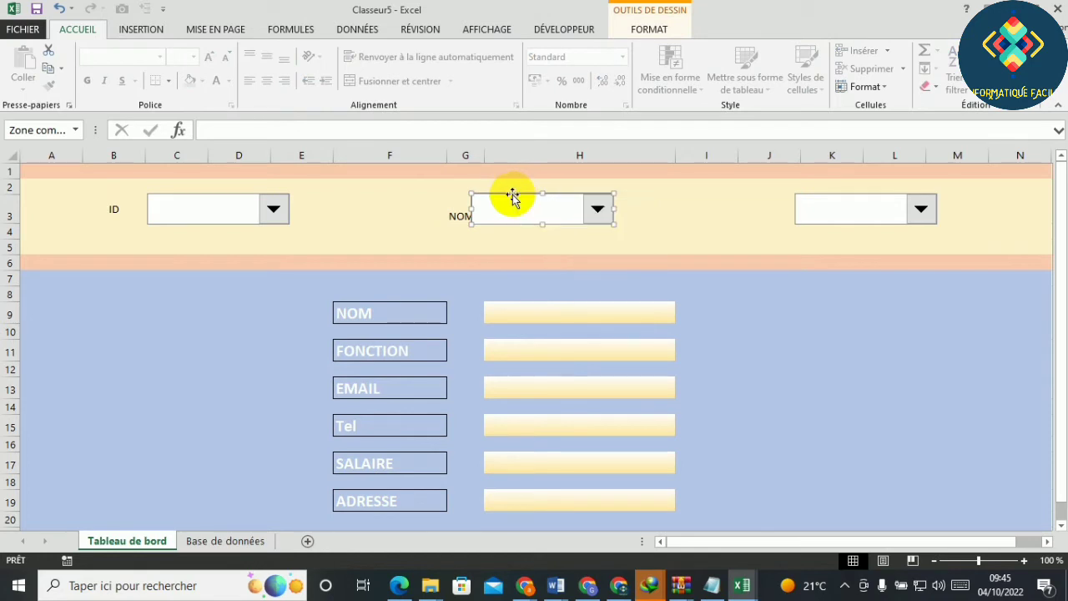
drag(515, 193, 526, 193)
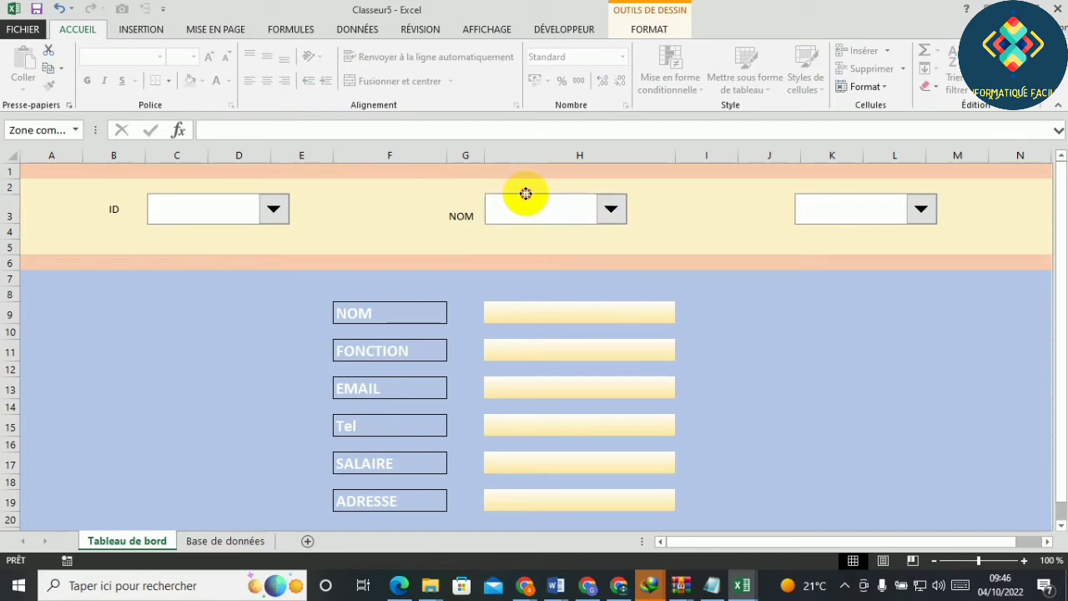
click(526, 193)
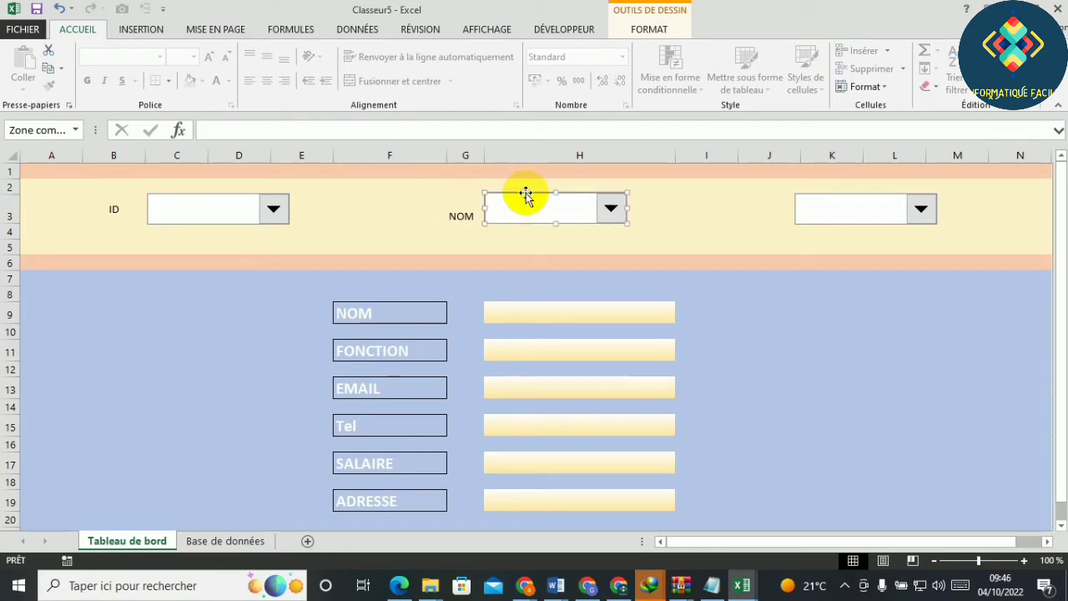
drag(525, 193, 537, 195)
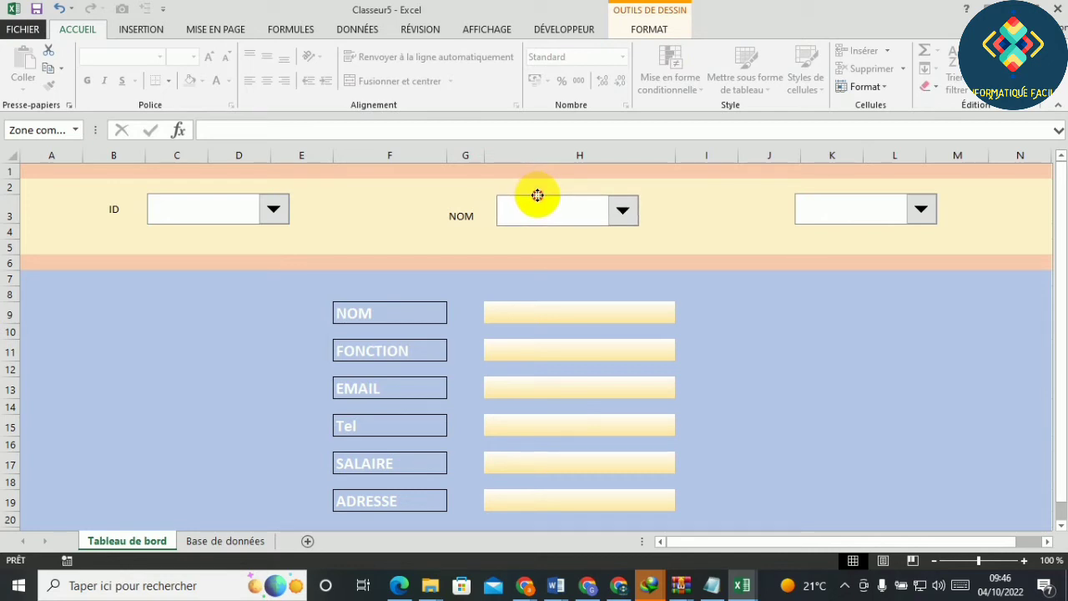
Centre the NOM label in cell G3 vertically and horizontally.
click(465, 216)
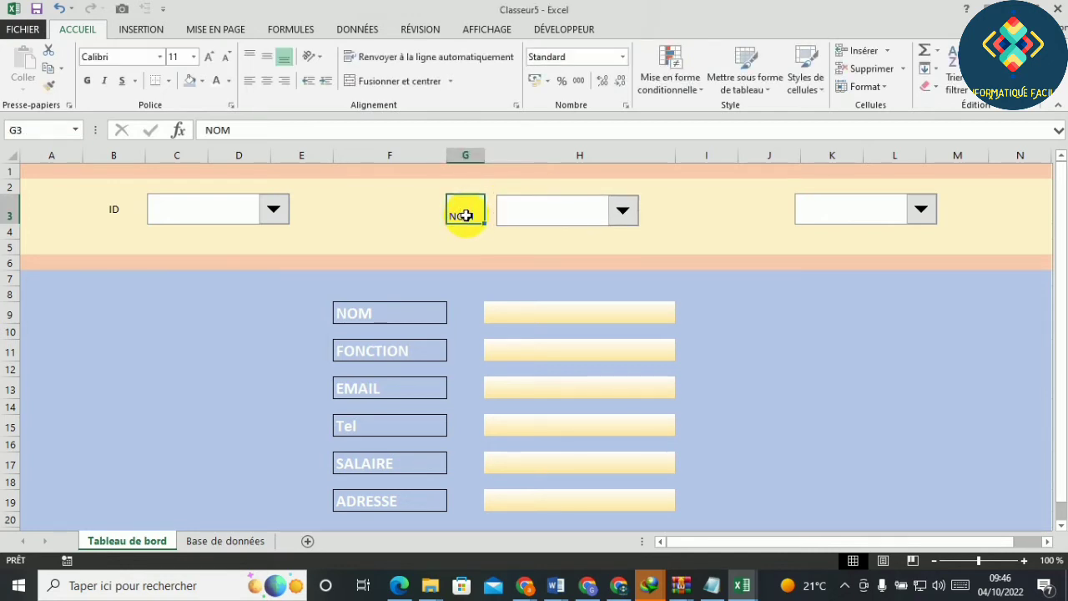
click(267, 57)
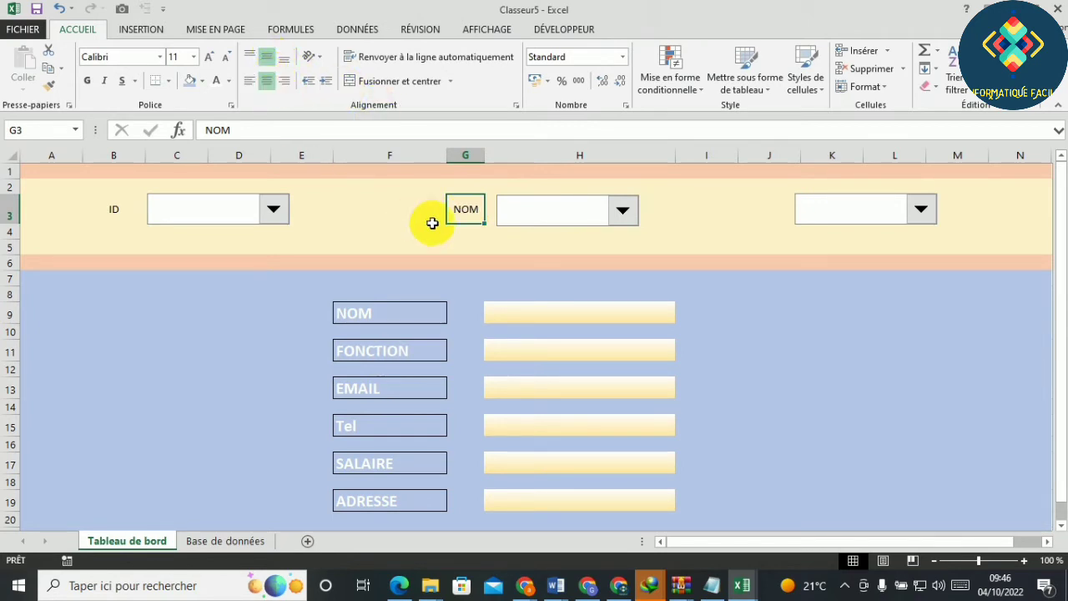
click(491, 260)
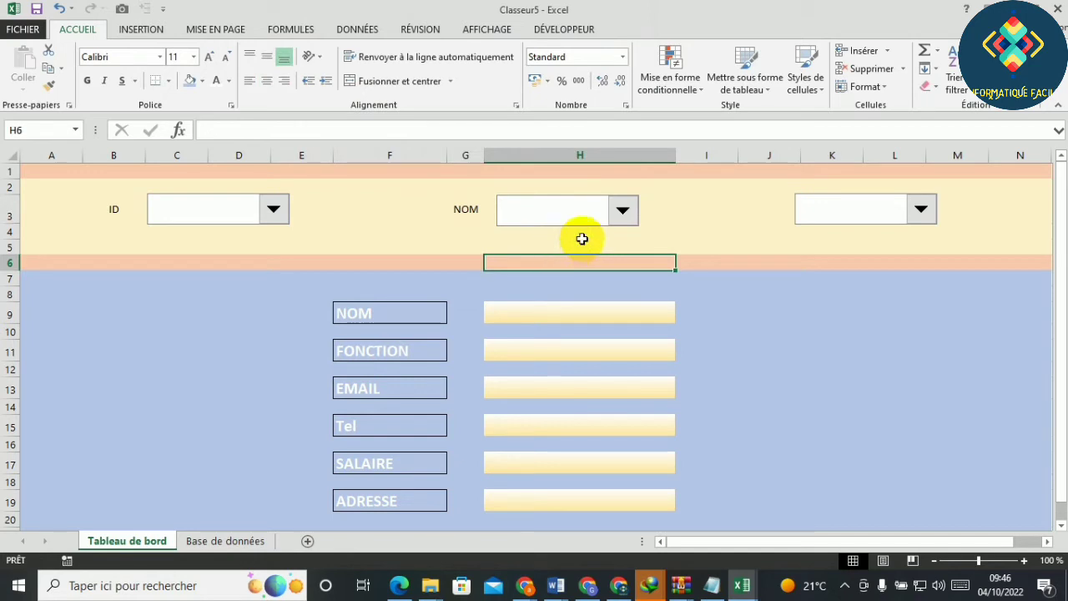
Enter the label TéL in cell J3, beside the third combo box.
click(761, 211)
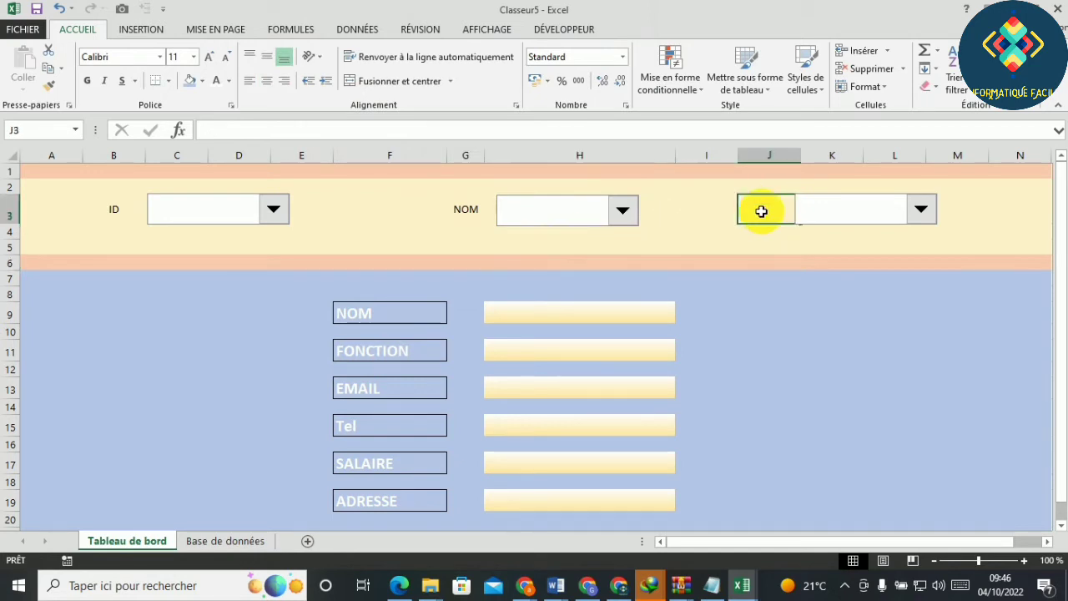
double_click(761, 211)
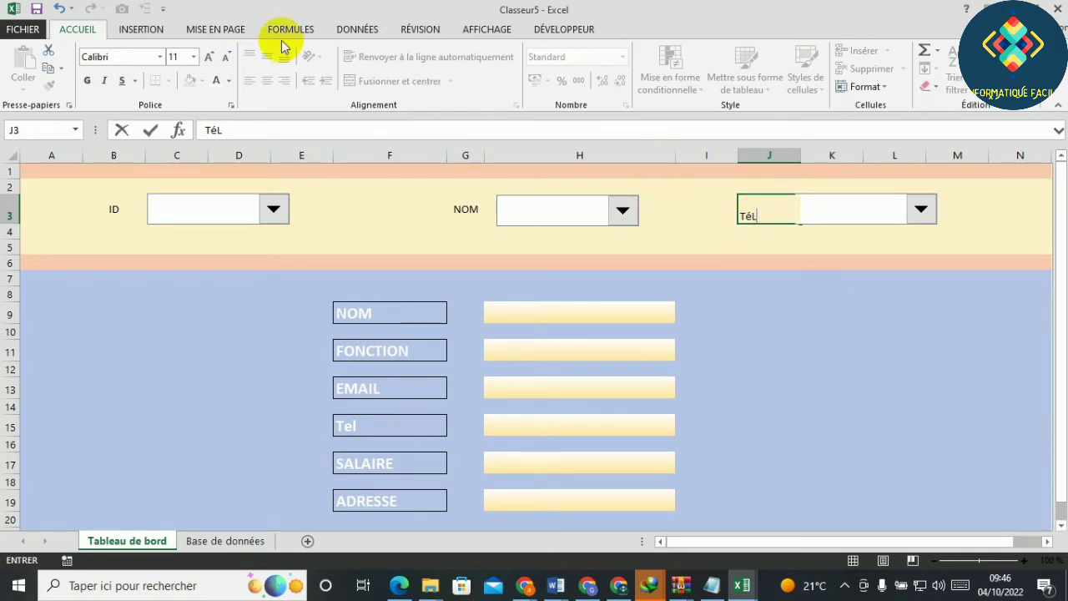
click(261, 55)
click(710, 210)
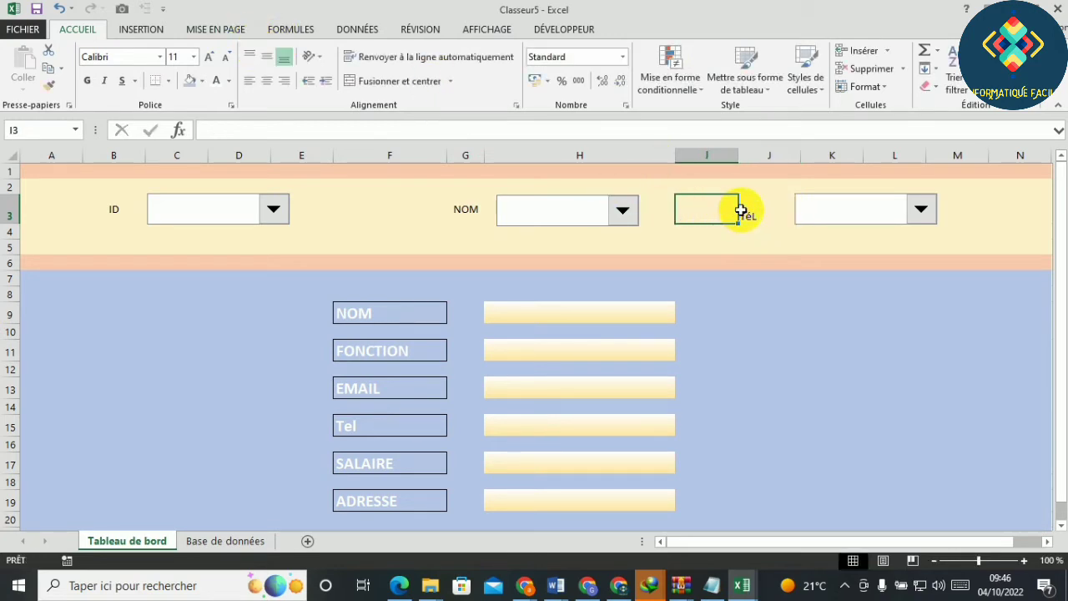
Centre the TéL label in cell J3 vertically and horizontally and make it bold.
click(739, 209)
click(266, 56)
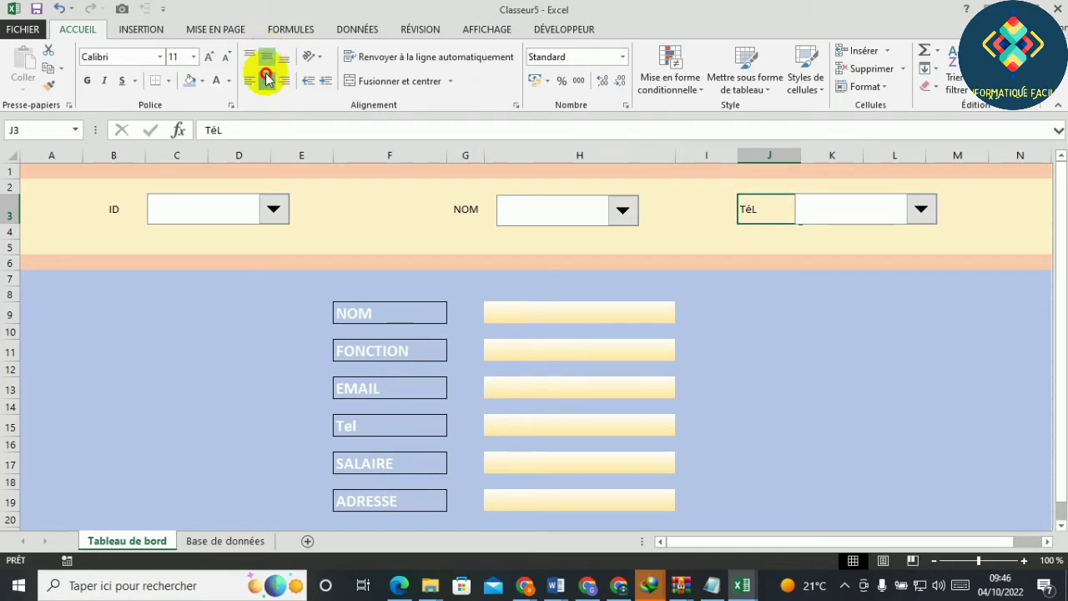
click(90, 79)
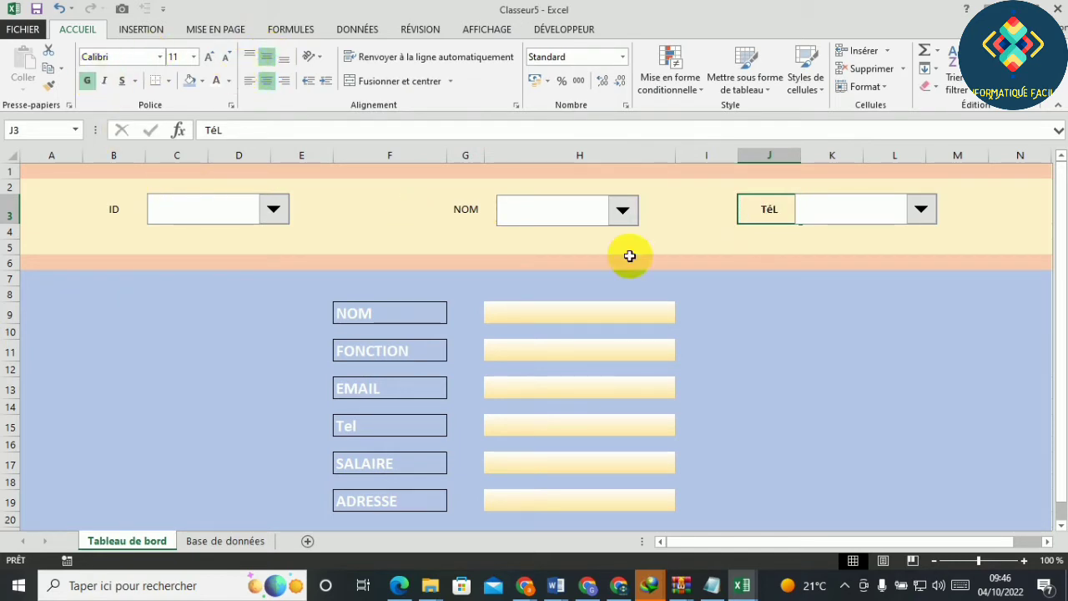
click(770, 296)
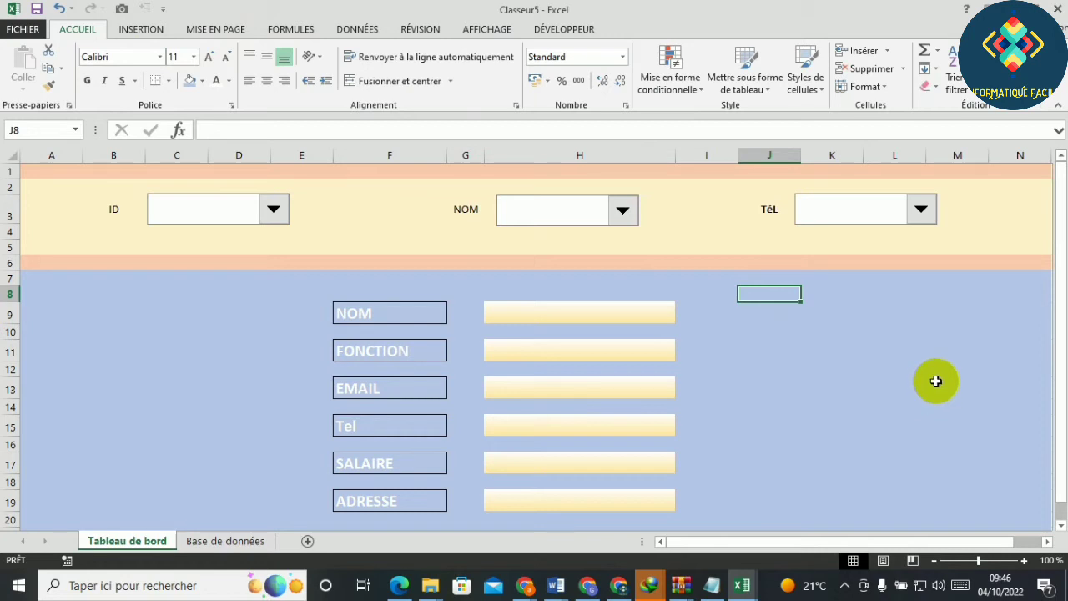
Set the ID combo box's input range to cells A3:A8 of the Base de données sheet in its control format.
right_click(202, 213)
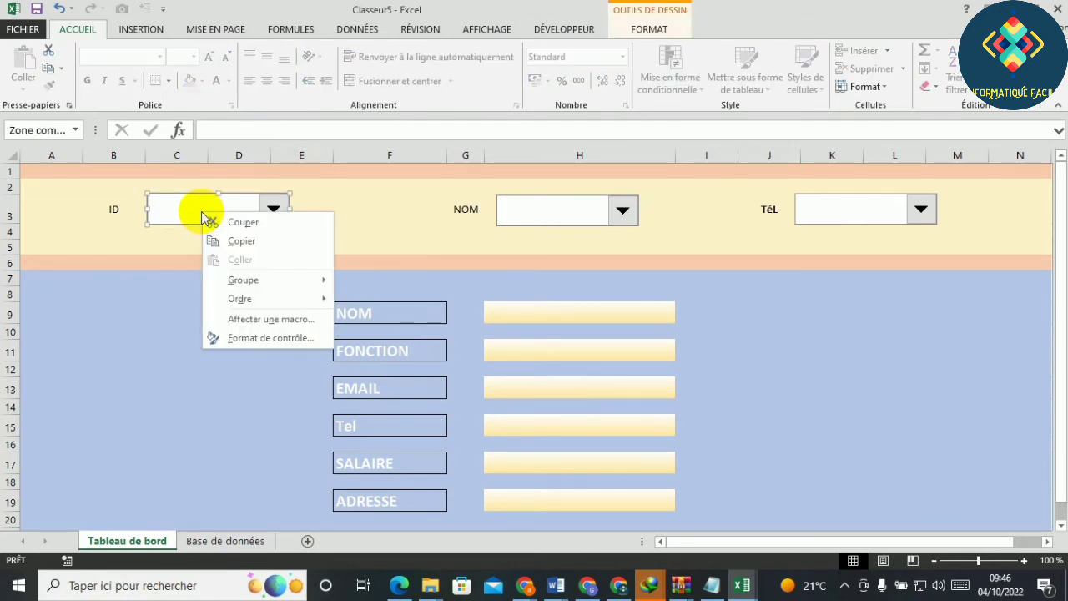
click(276, 339)
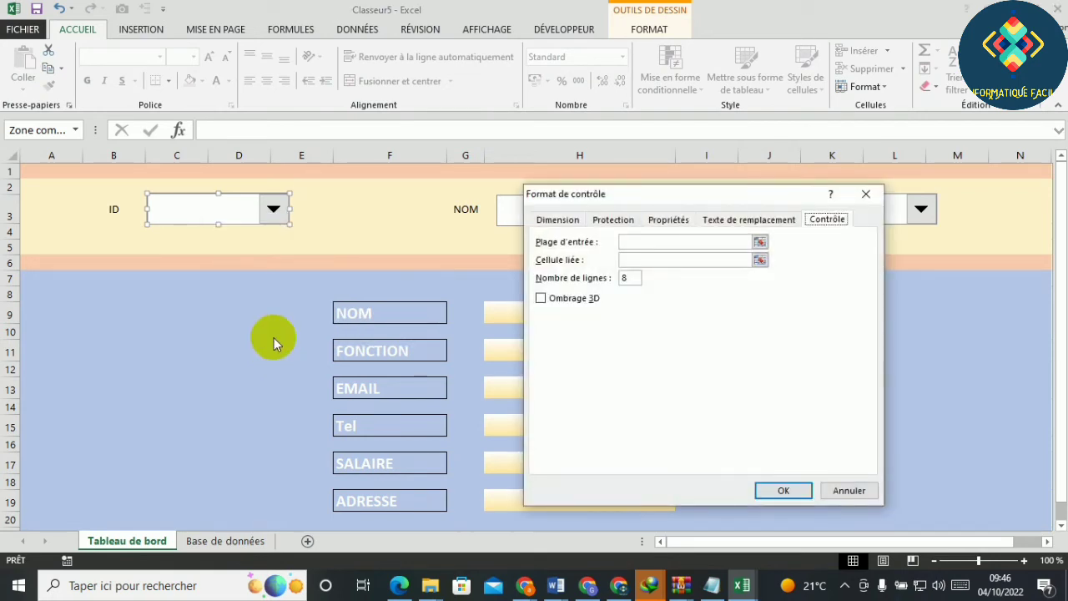
click(694, 241)
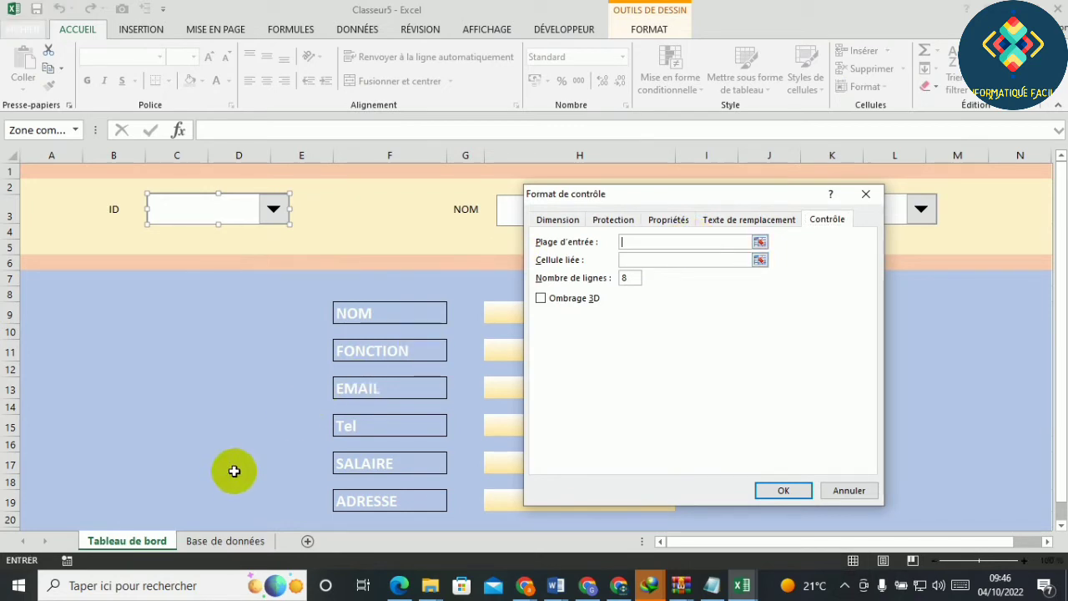
click(225, 541)
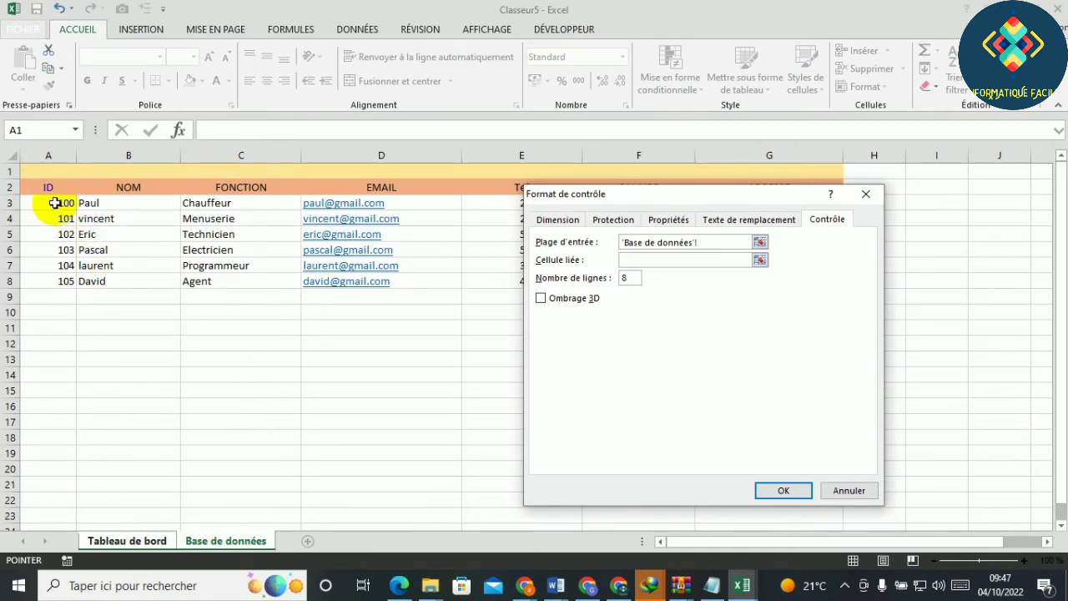
drag(58, 203, 64, 278)
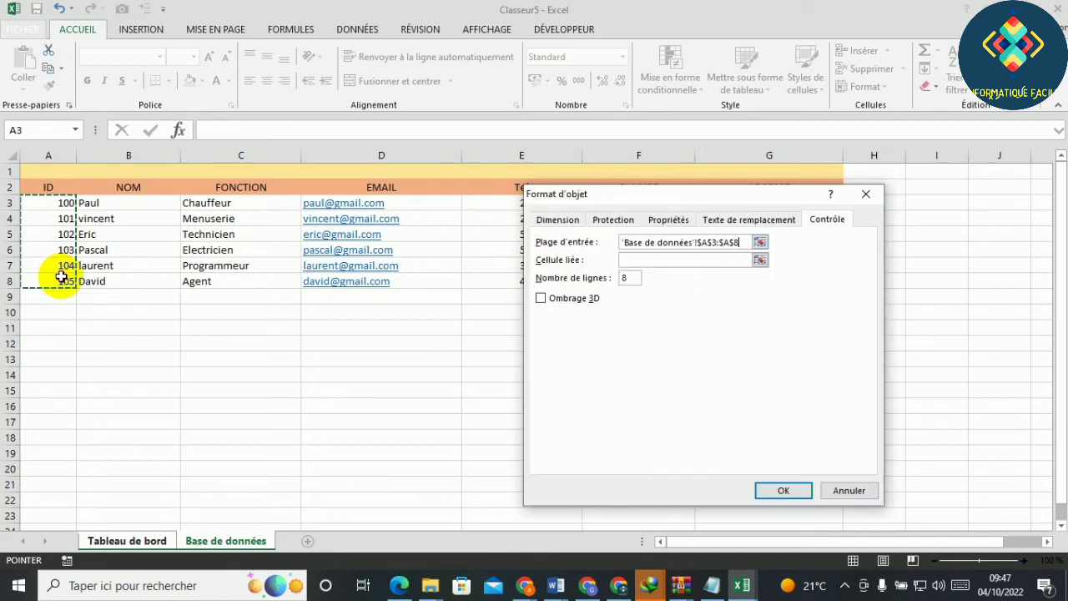
Link the ID combo box to cell A1 of the Tableau de bord sheet and enable its 3D shading.
click(695, 261)
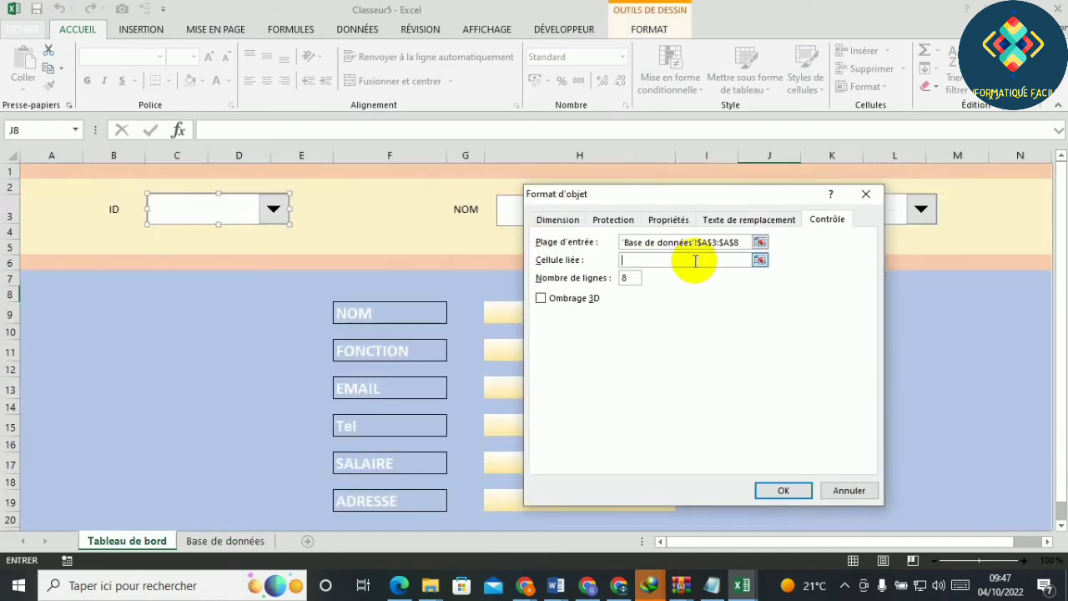
click(45, 167)
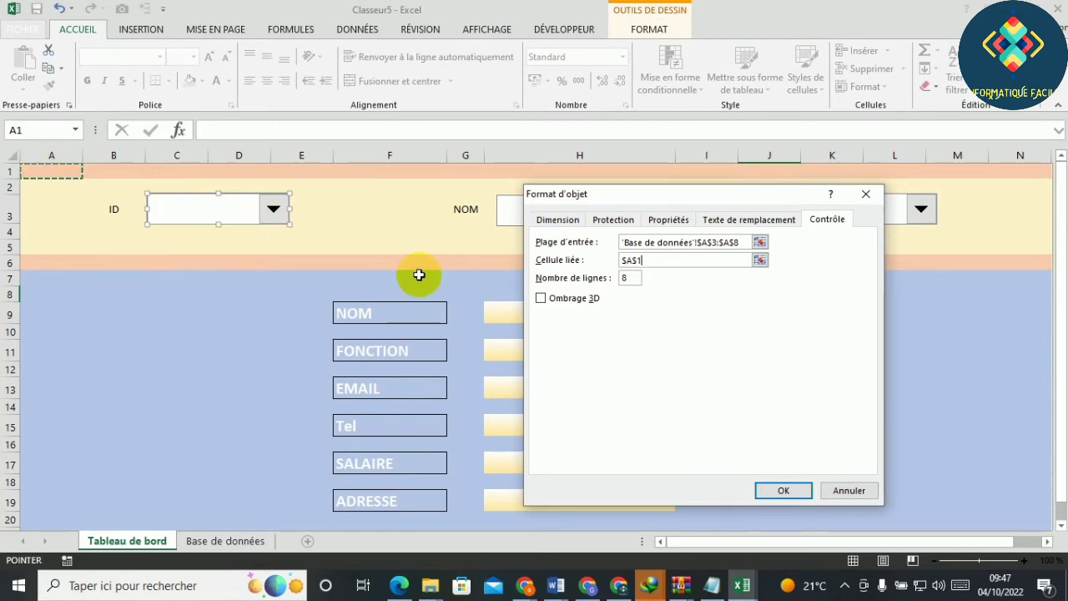
click(542, 299)
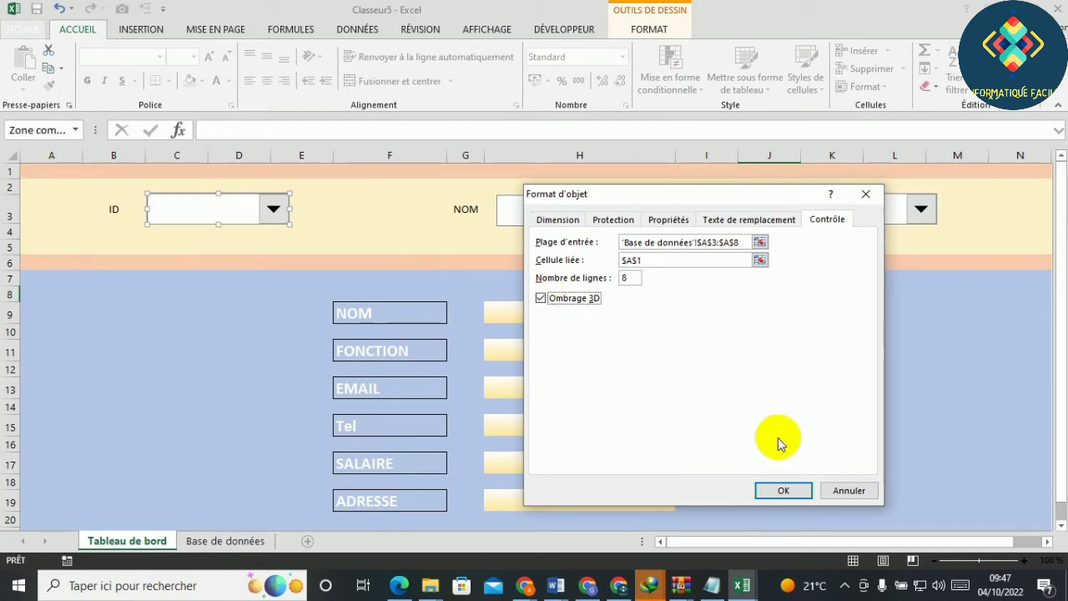
click(779, 489)
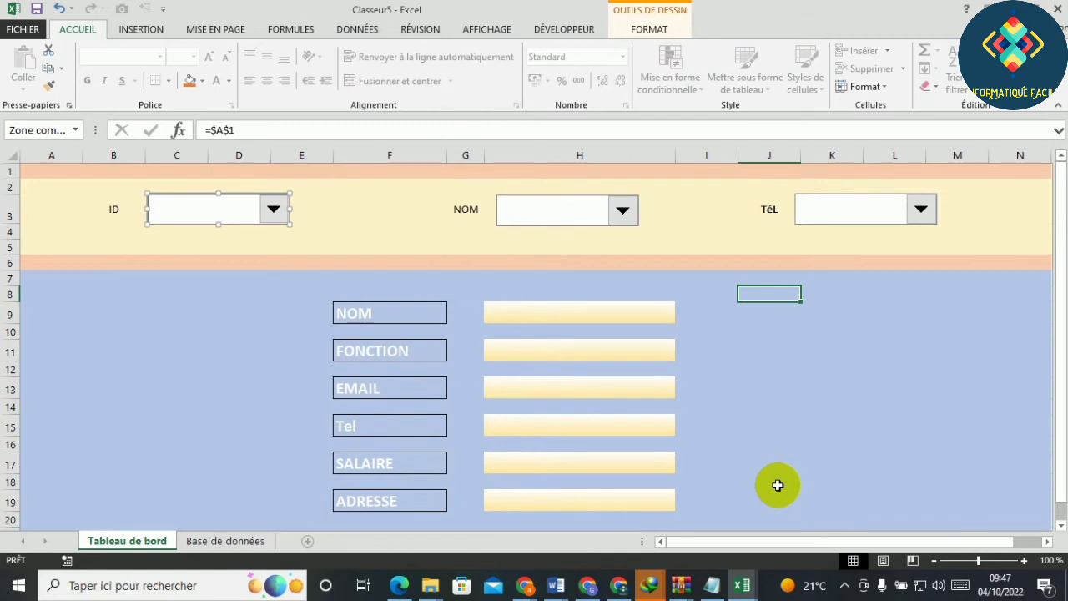
click(717, 424)
Set the NOM combo box's input range to cells B3:B8 of the Base de données sheet in its control format.
click(560, 217)
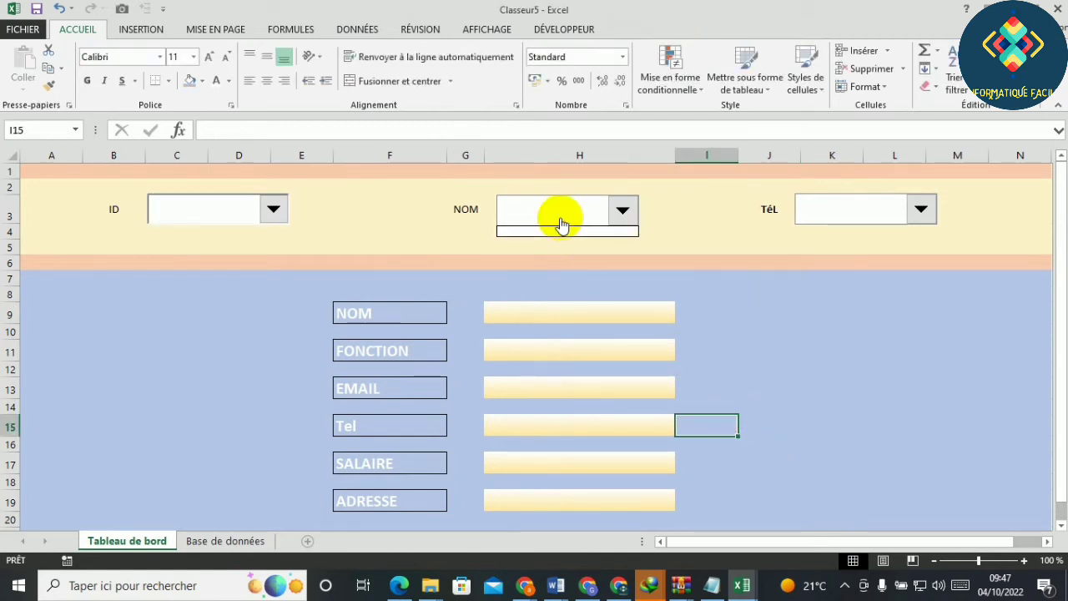
click(534, 208)
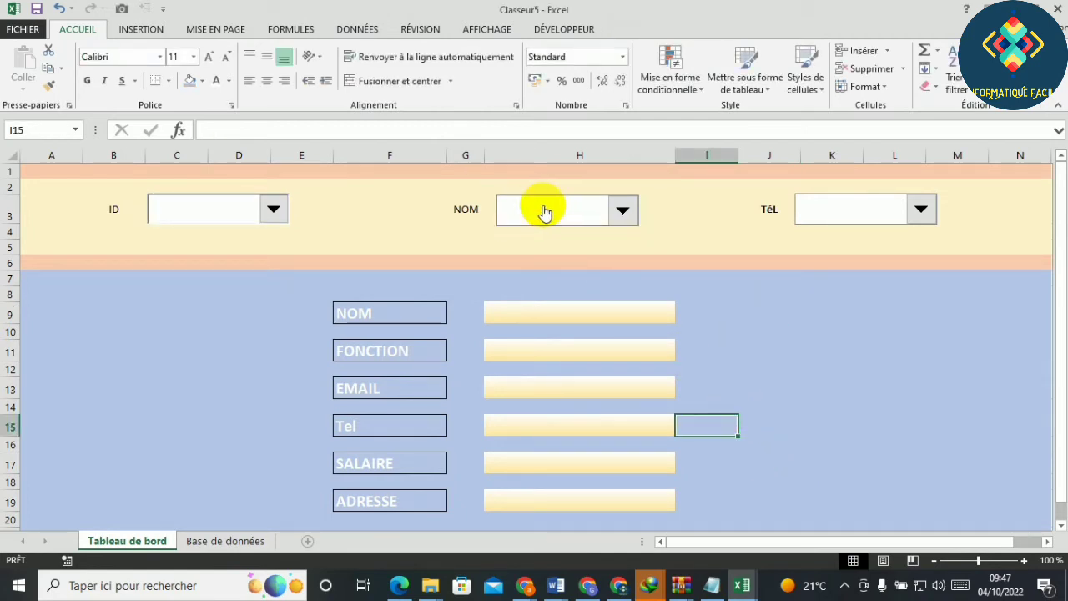
right_click(584, 197)
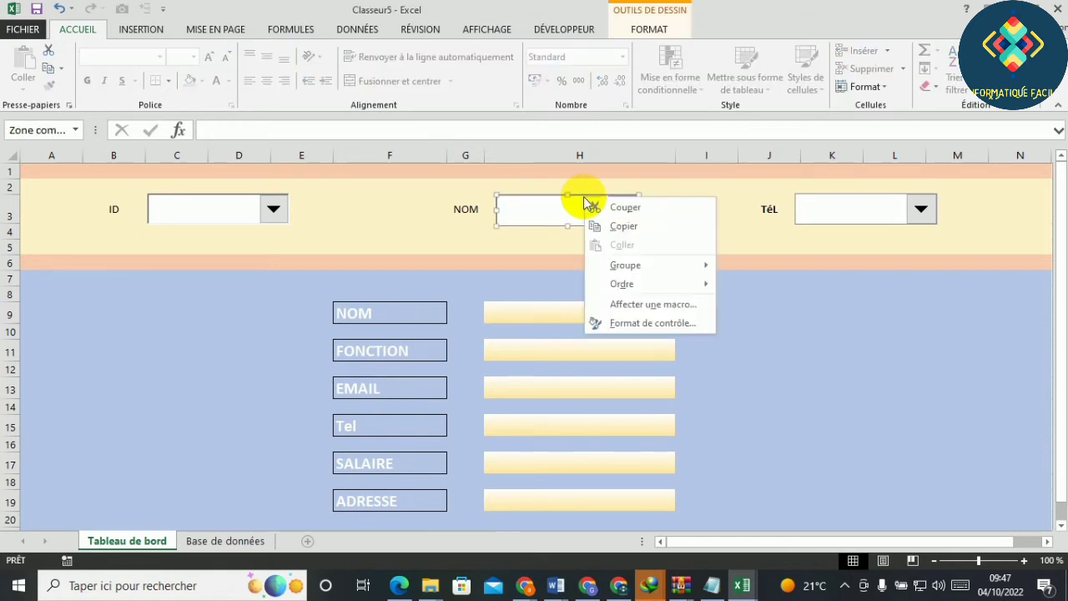
click(641, 320)
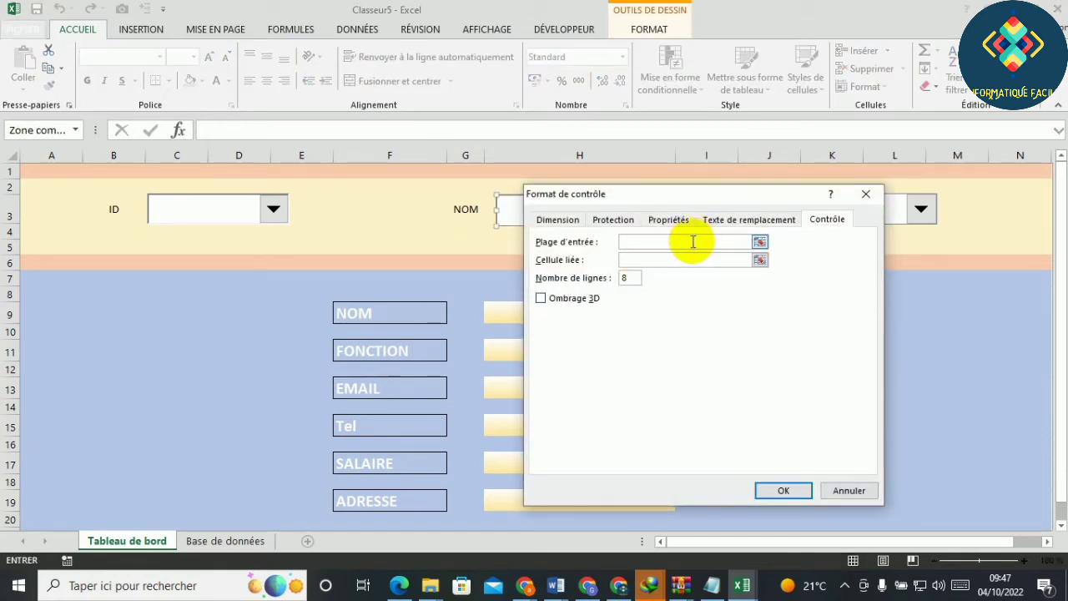
click(226, 540)
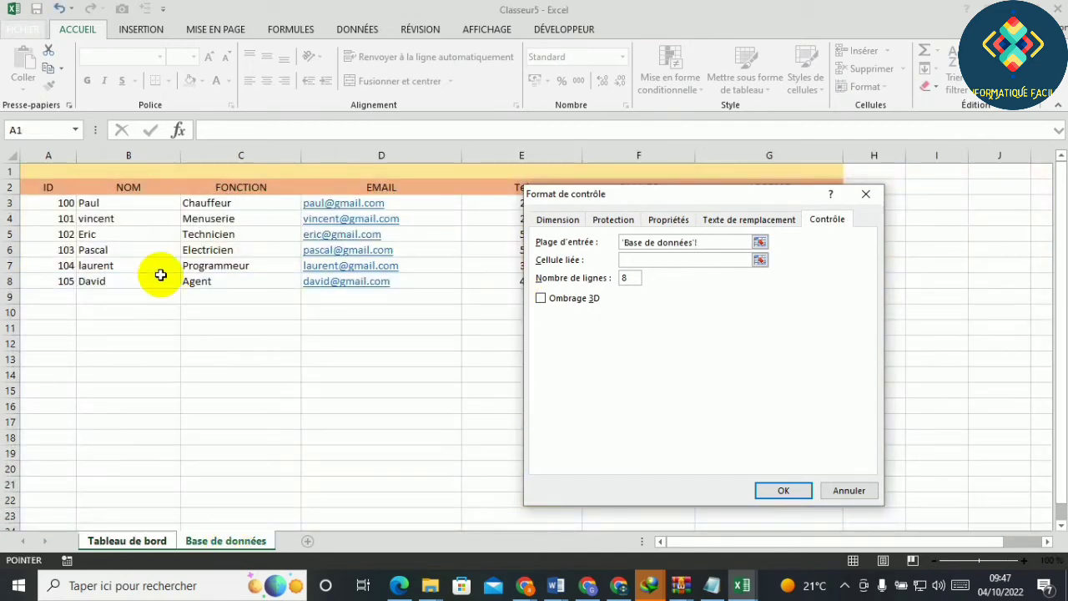
drag(127, 202, 134, 274)
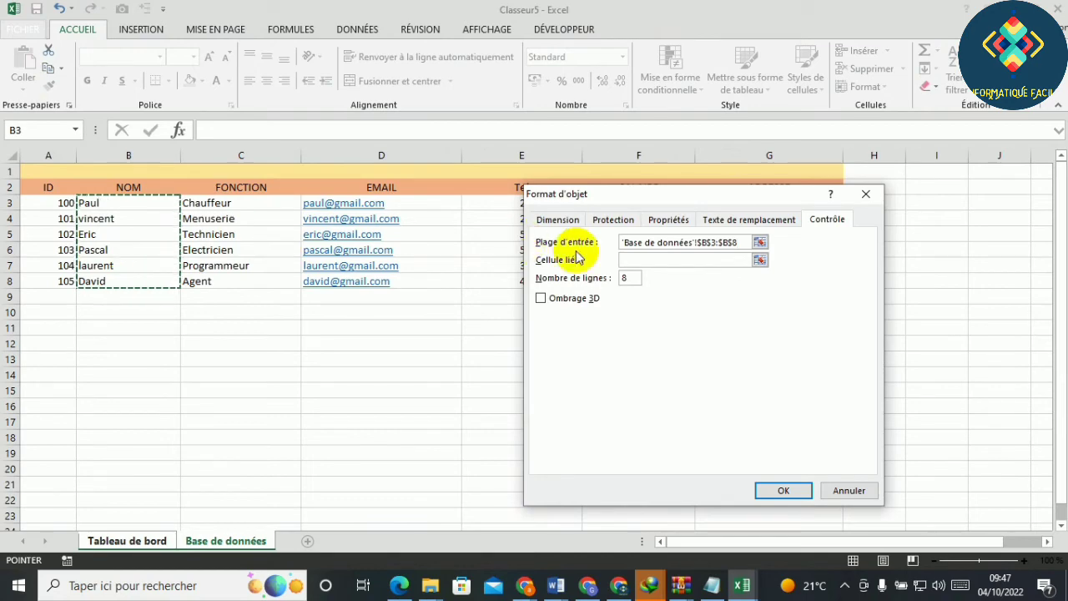
Link the NOM combo box to cell A1 of the Tableau de bord sheet and enable its 3D shading.
click(687, 261)
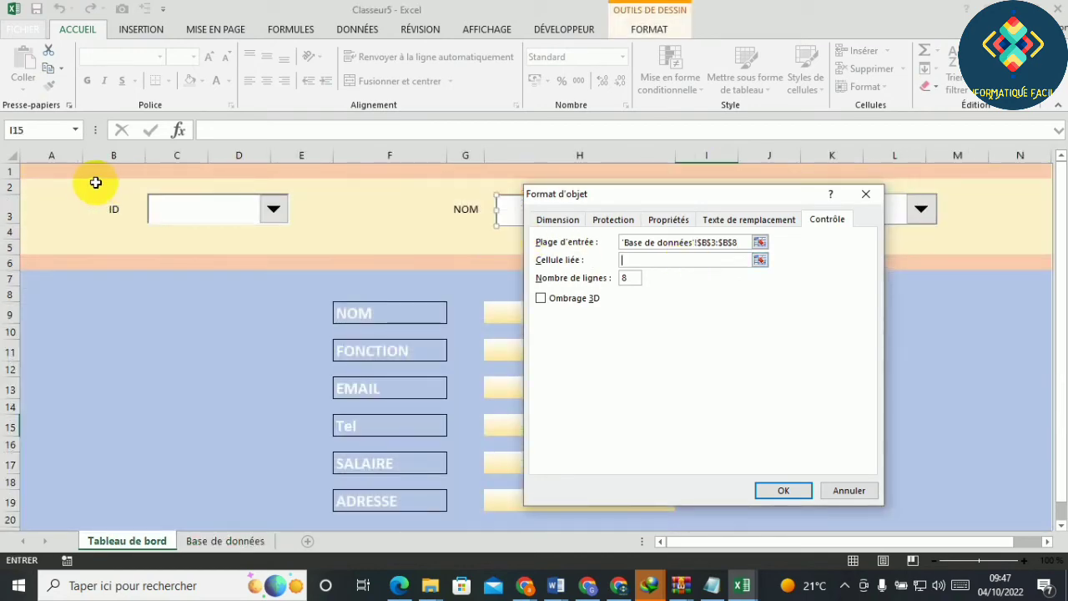
click(42, 169)
click(540, 299)
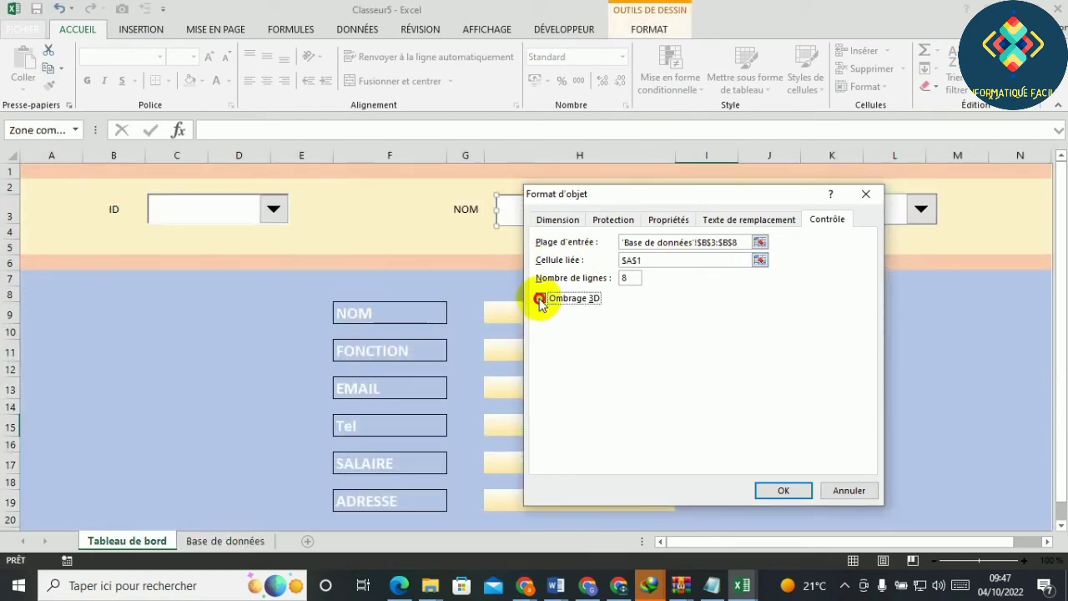
click(783, 490)
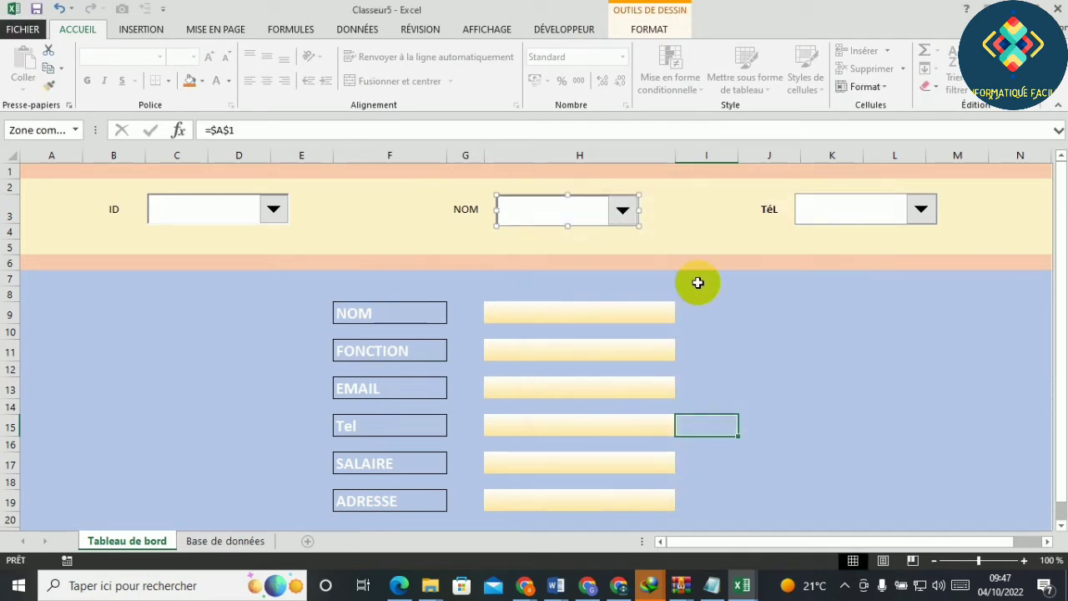
click(712, 221)
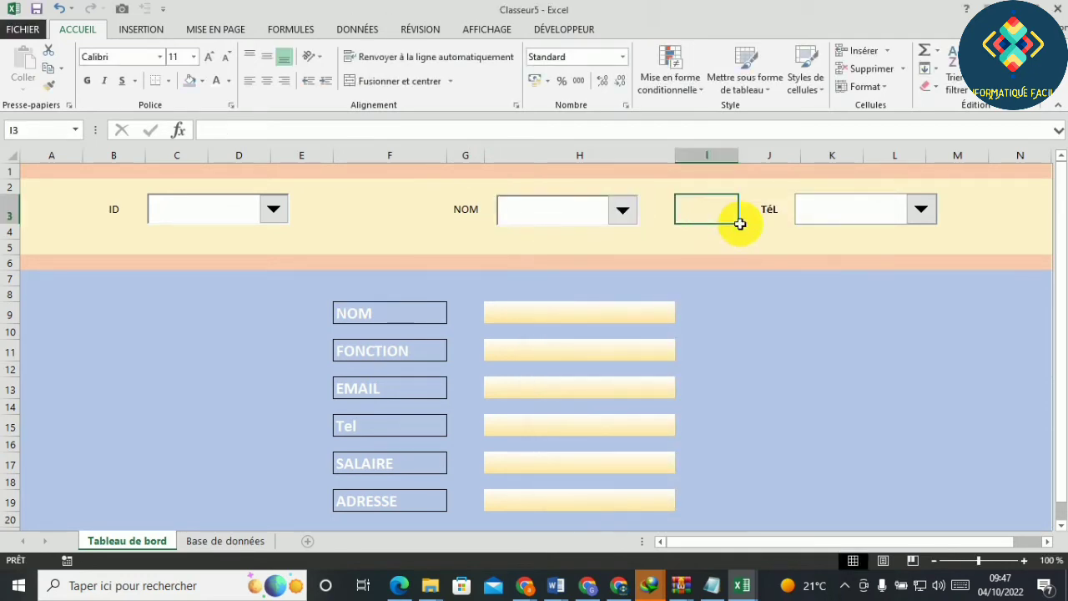
Set the TéL combo box's input range to cells E3:E8 of the Base de données sheet in its control format.
right_click(841, 204)
click(910, 324)
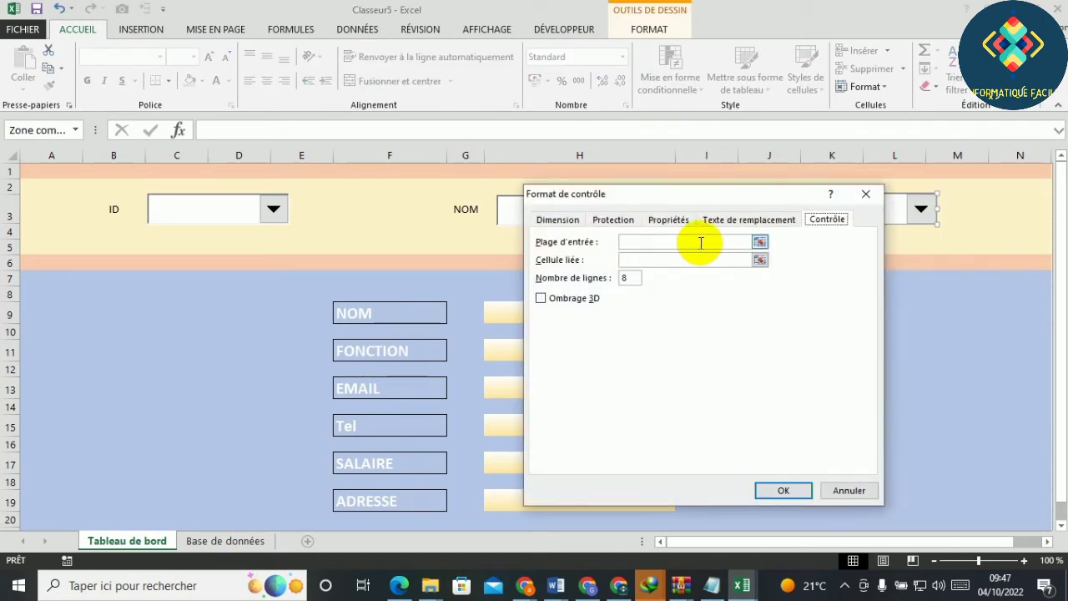
click(701, 243)
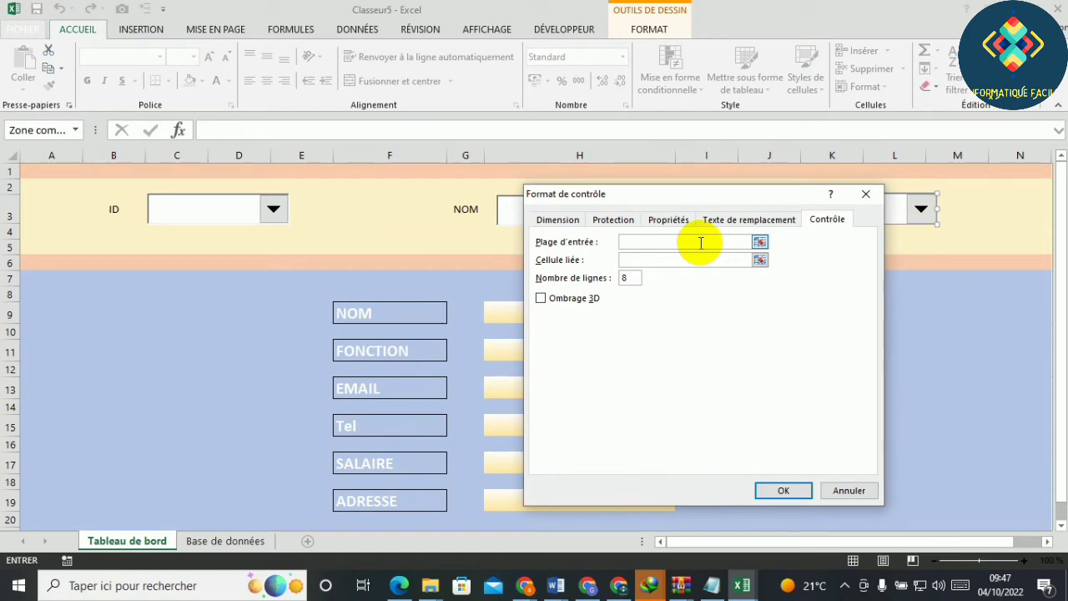
click(238, 540)
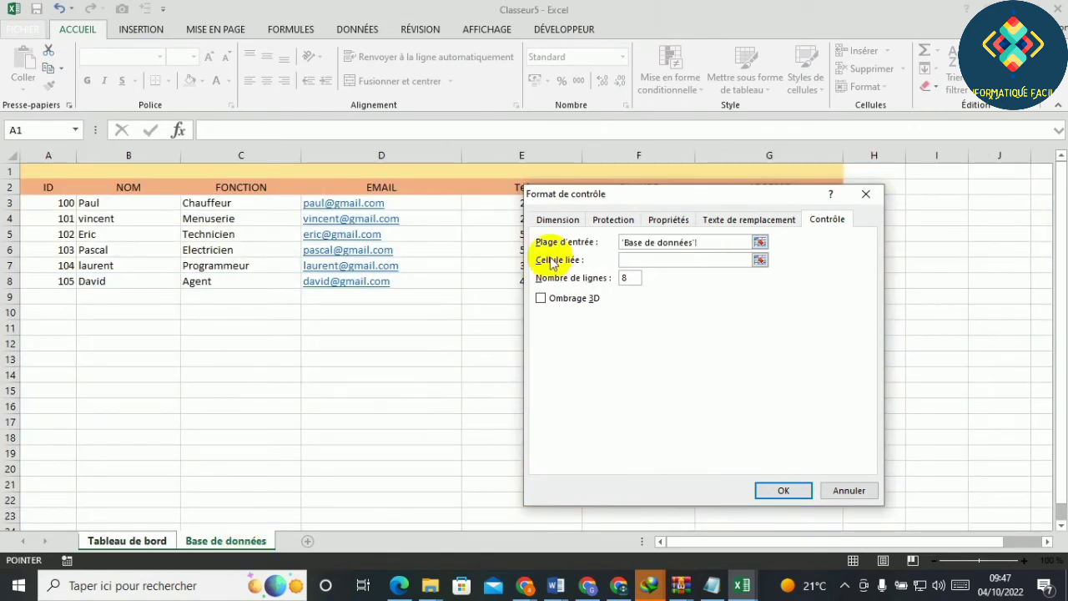
drag(617, 198, 771, 252)
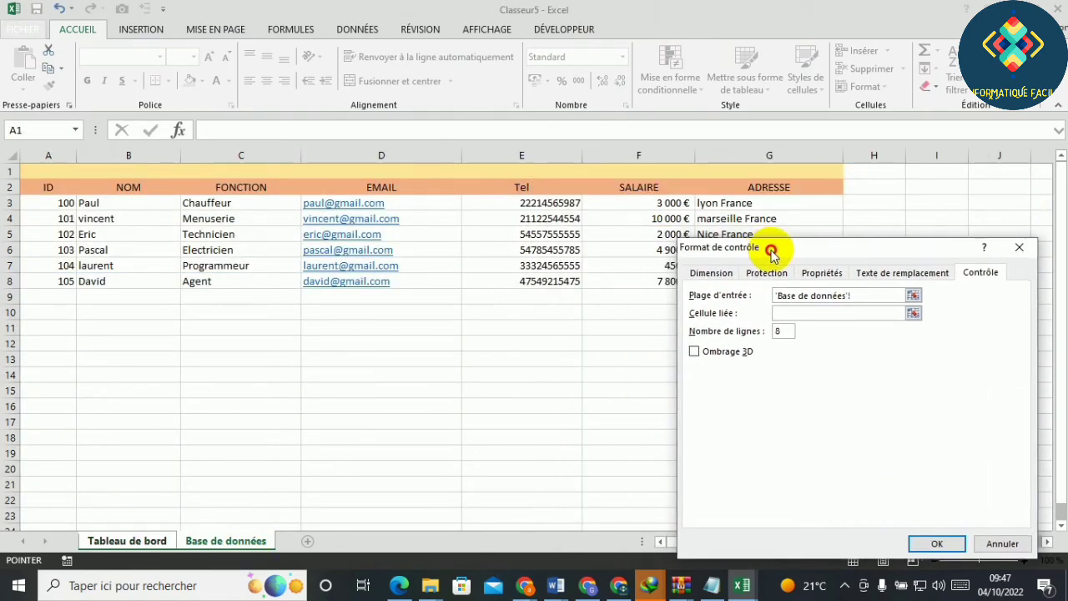
click(509, 202)
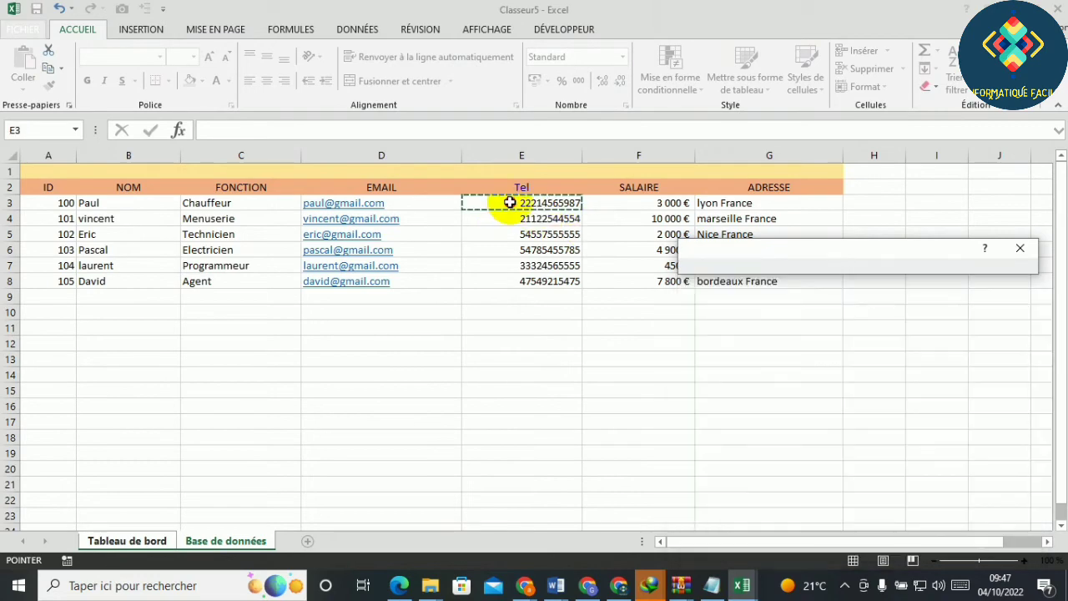
drag(510, 202, 529, 280)
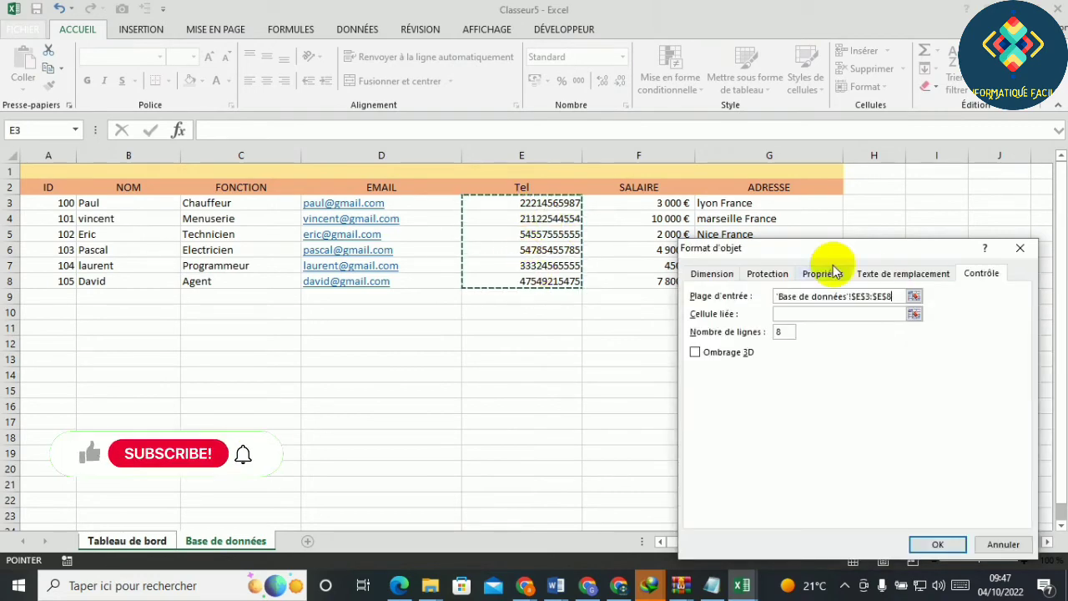
Link the TéL combo box to cell A1 of the Tableau de bord sheet and enable its 3D shading.
click(849, 315)
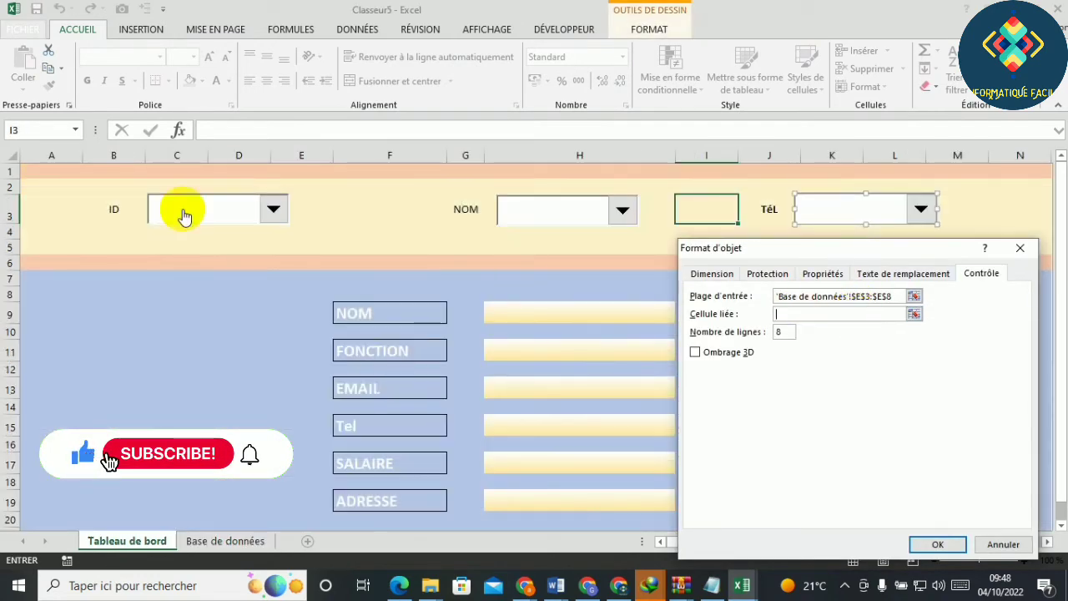
click(43, 168)
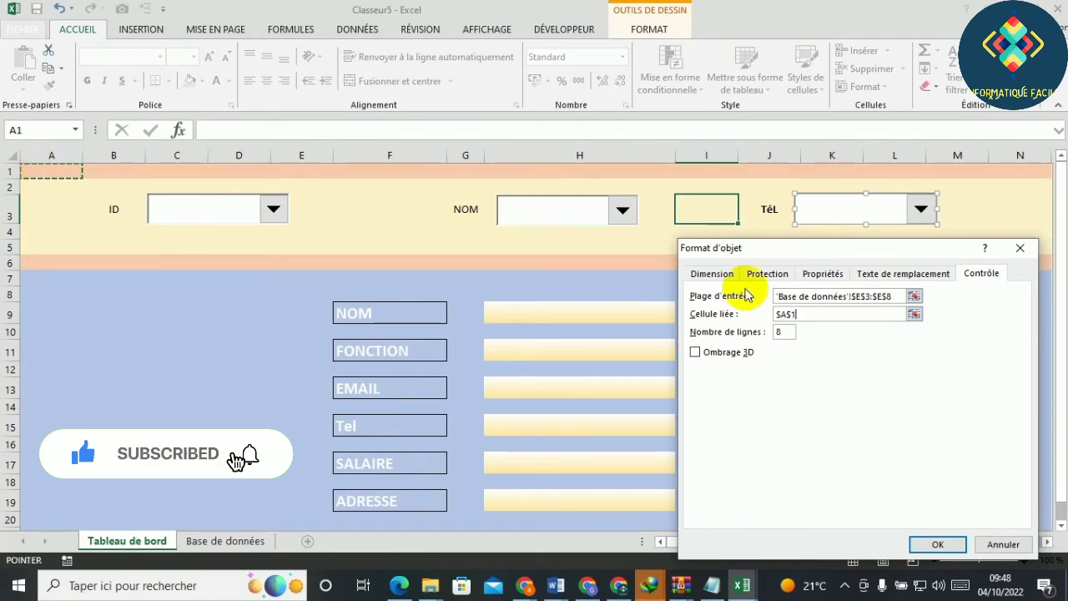
click(695, 352)
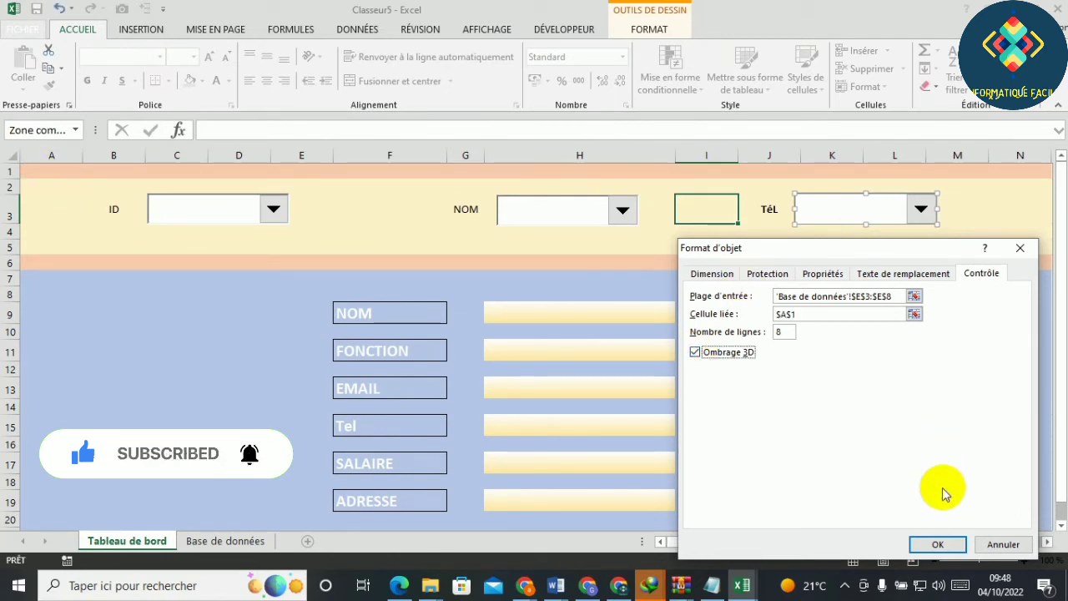
click(938, 543)
click(834, 406)
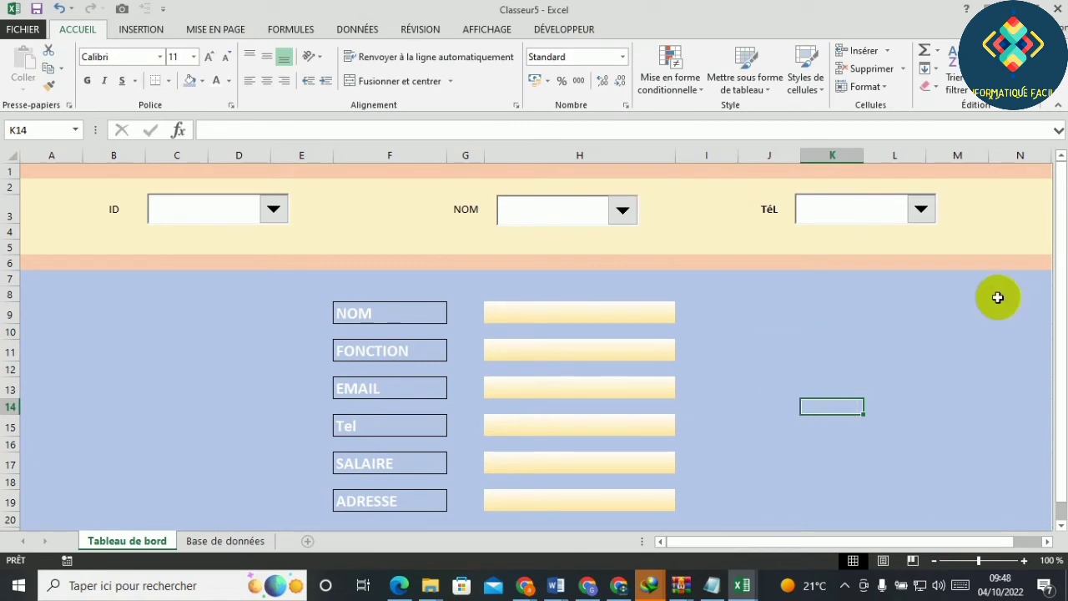
Test the ID combo box by choosing 100 and 102, and set it back to 100.
scroll(1061, 271, down, 1)
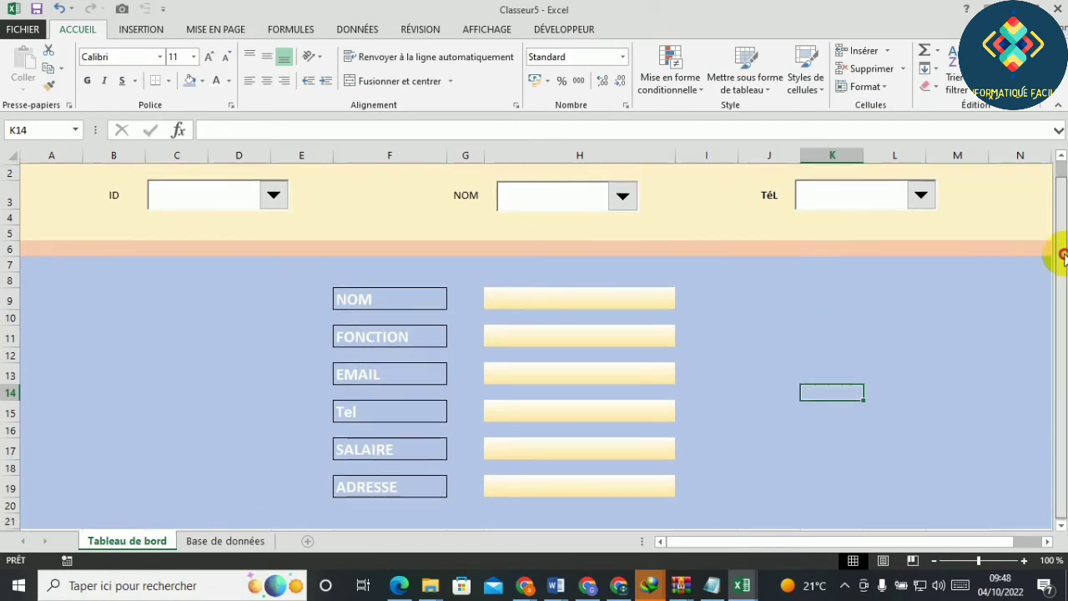
scroll(1061, 255, up, 1)
click(275, 211)
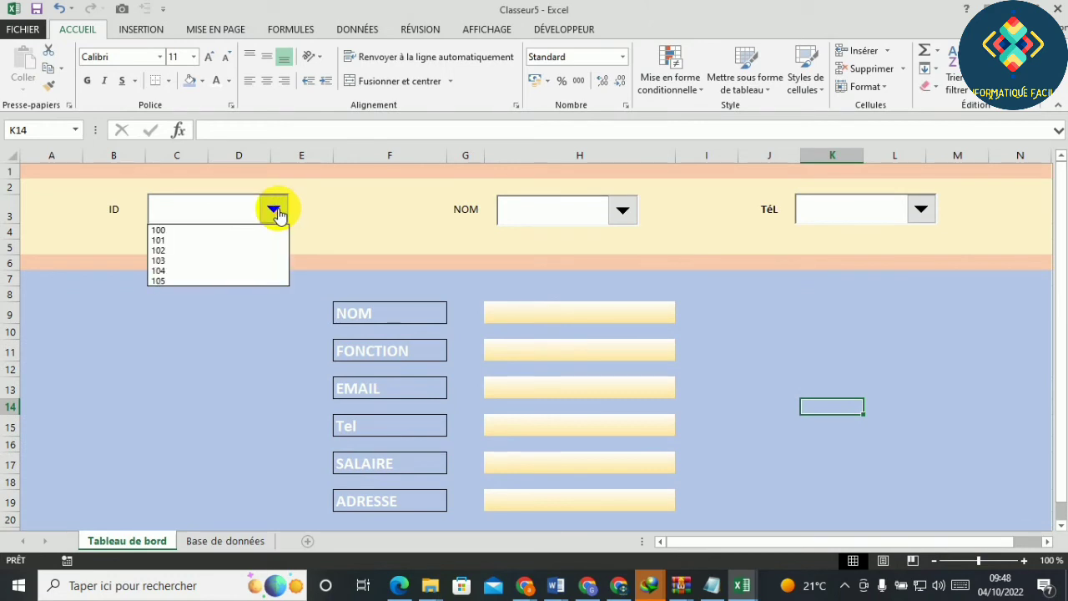
click(219, 230)
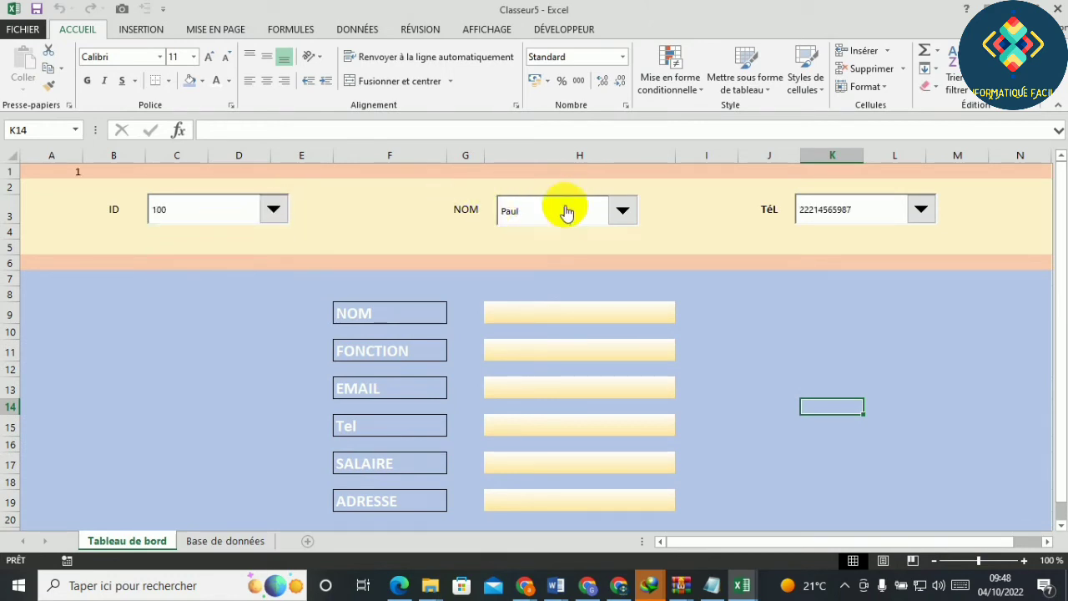
click(274, 211)
click(221, 249)
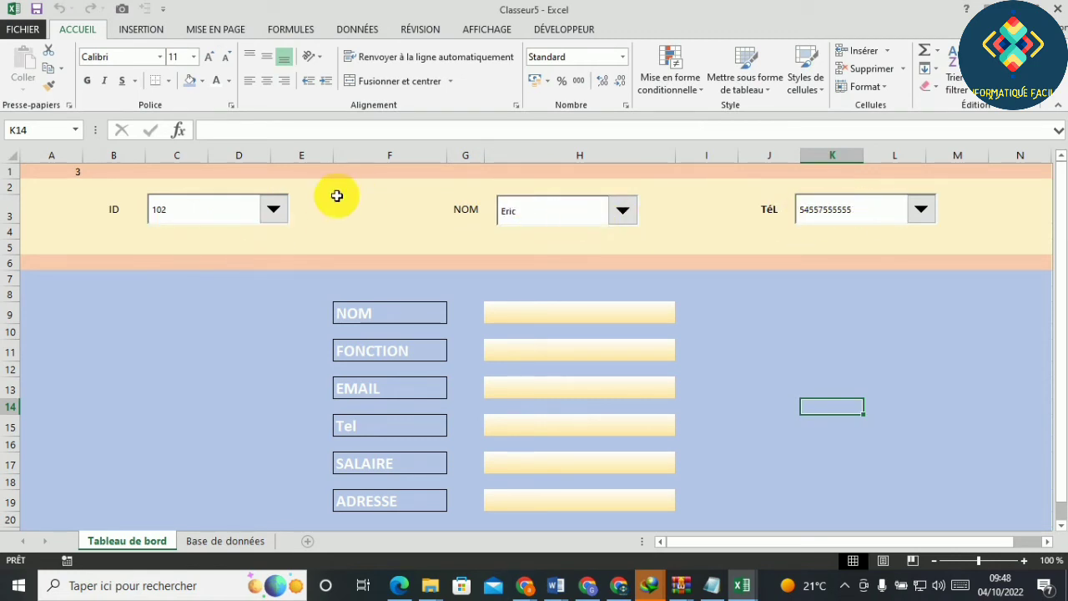
click(275, 211)
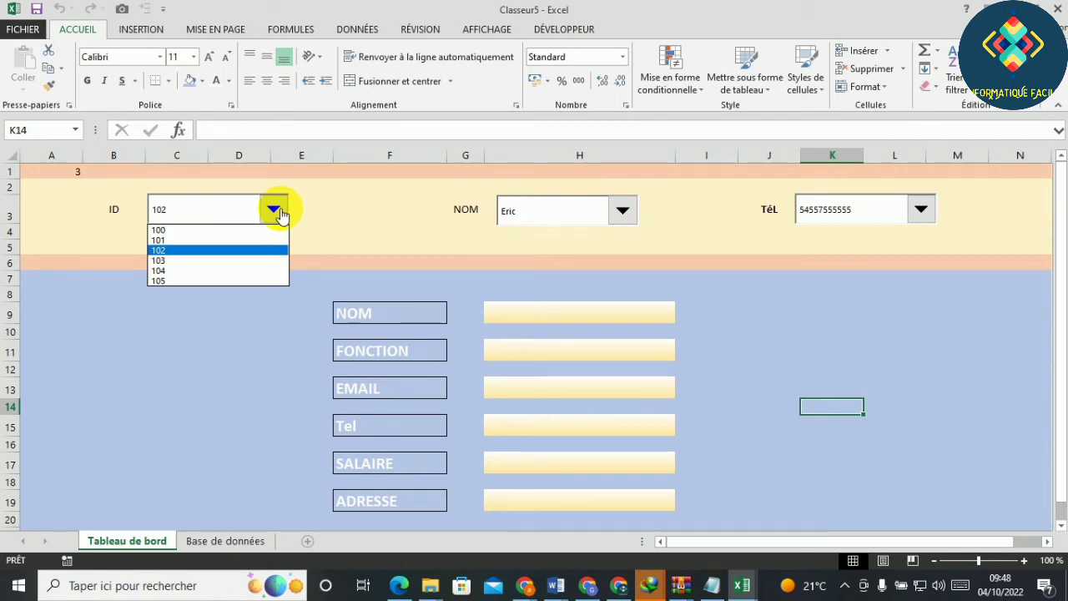
click(258, 230)
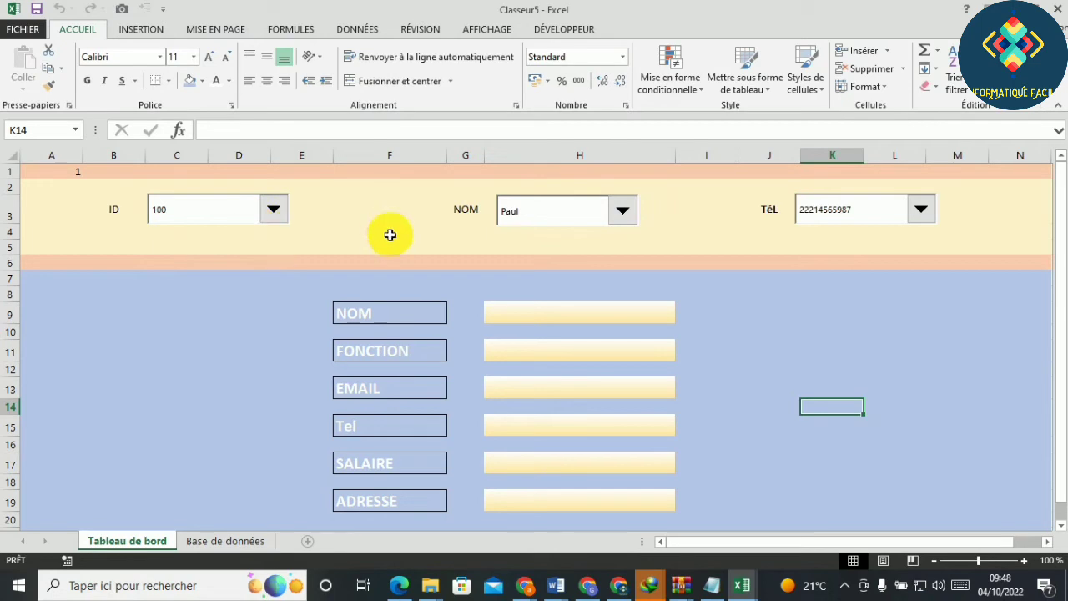
Start an INDEX formula in the NOM field's cell H9, using the absolute range $A$3:$G$8 of the Base de données sheet as the array.
click(522, 313)
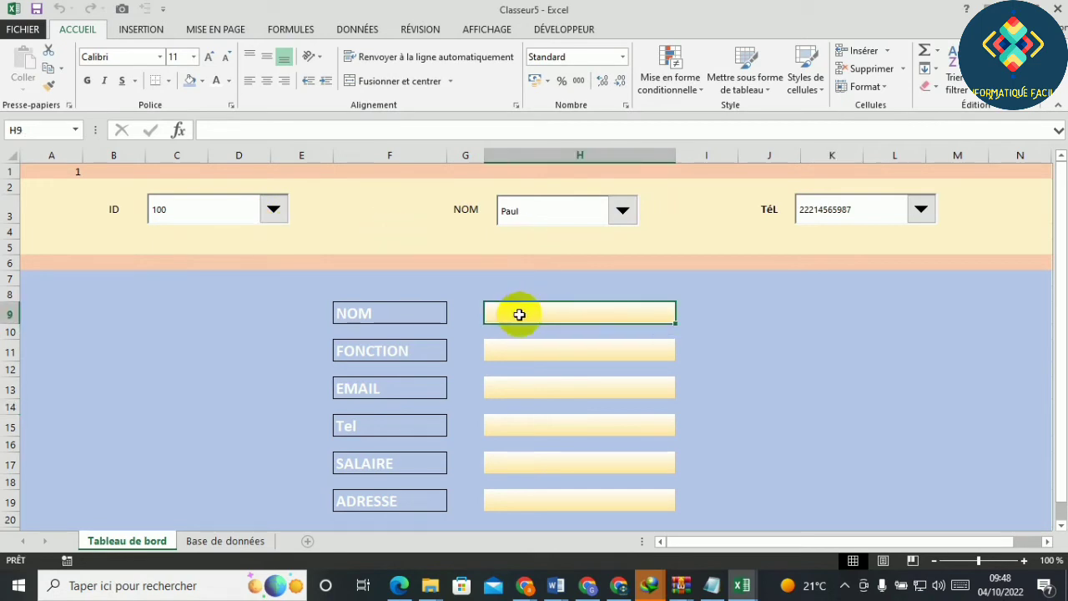
text(=)
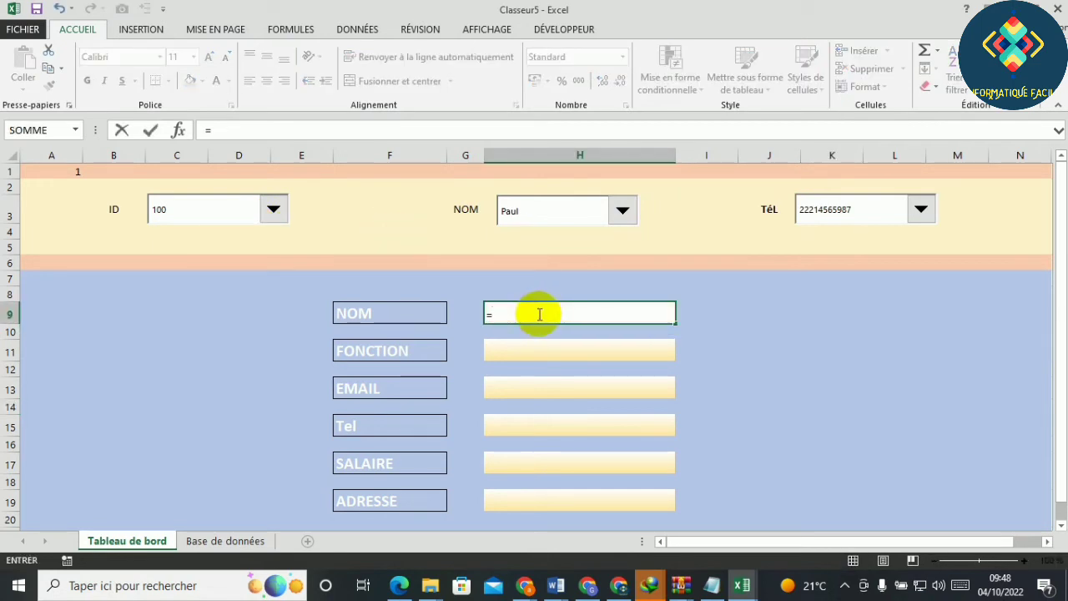
text(in)
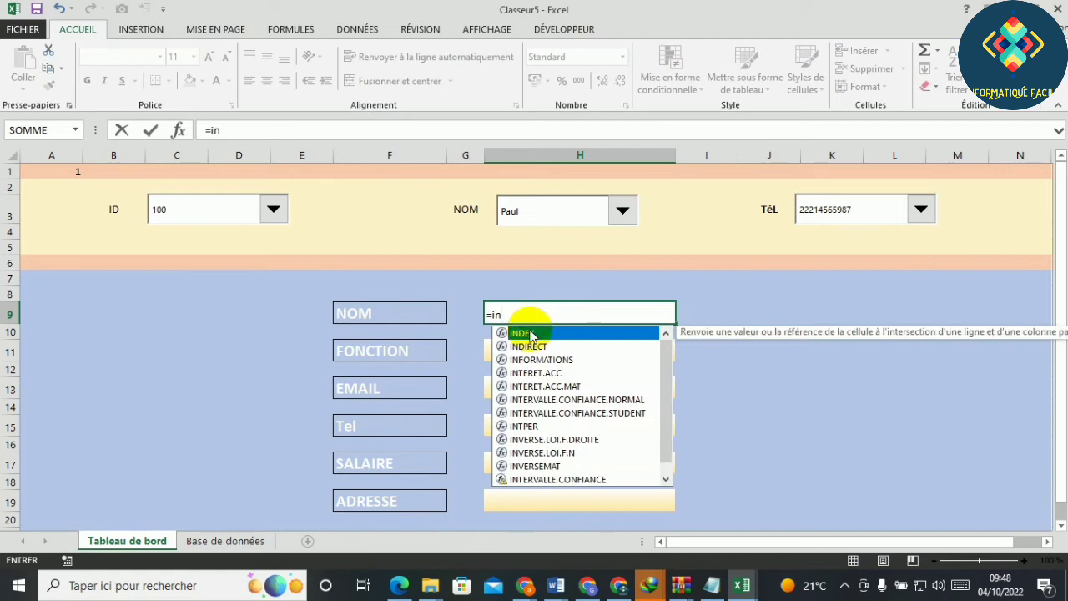
key(Tab)
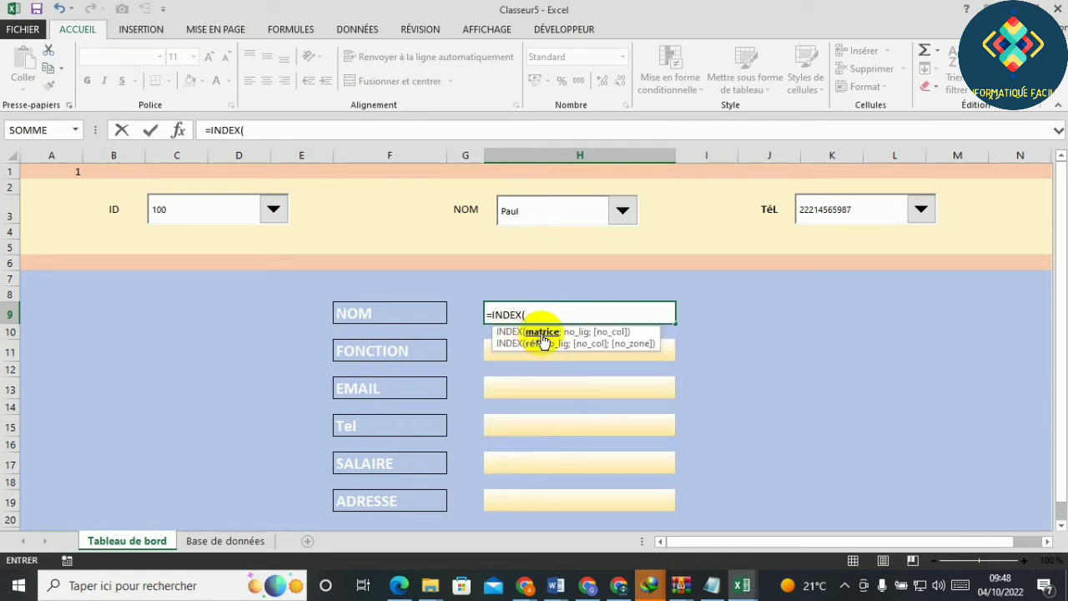
click(238, 540)
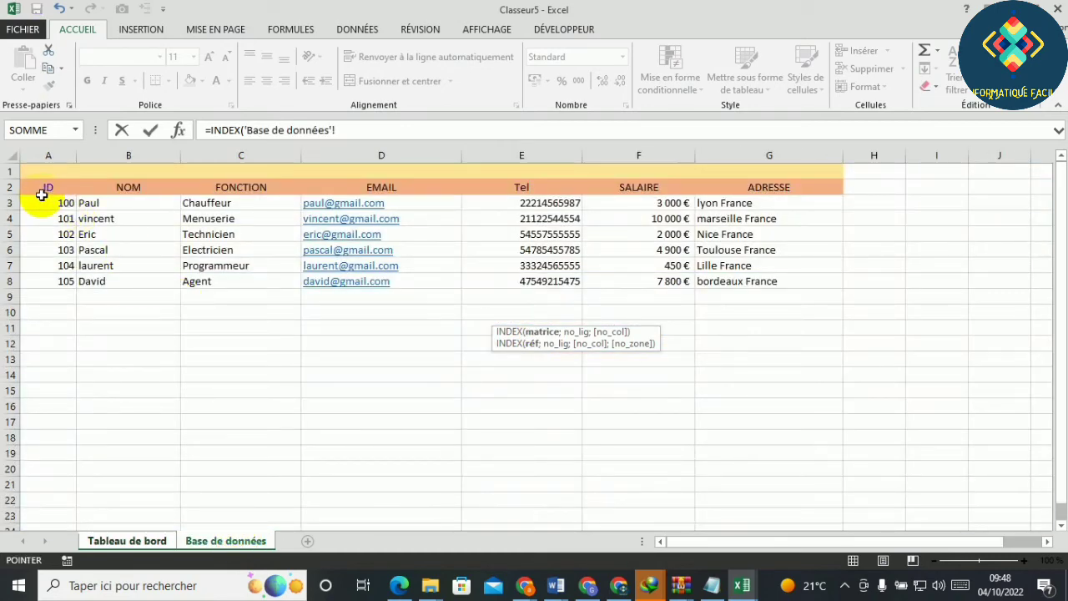
mouse_move(42, 195)
mouse_down()
mouse_move(58, 218)
mouse_move(543, 270)
mouse_move(644, 291)
mouse_move(725, 281)
mouse_up()
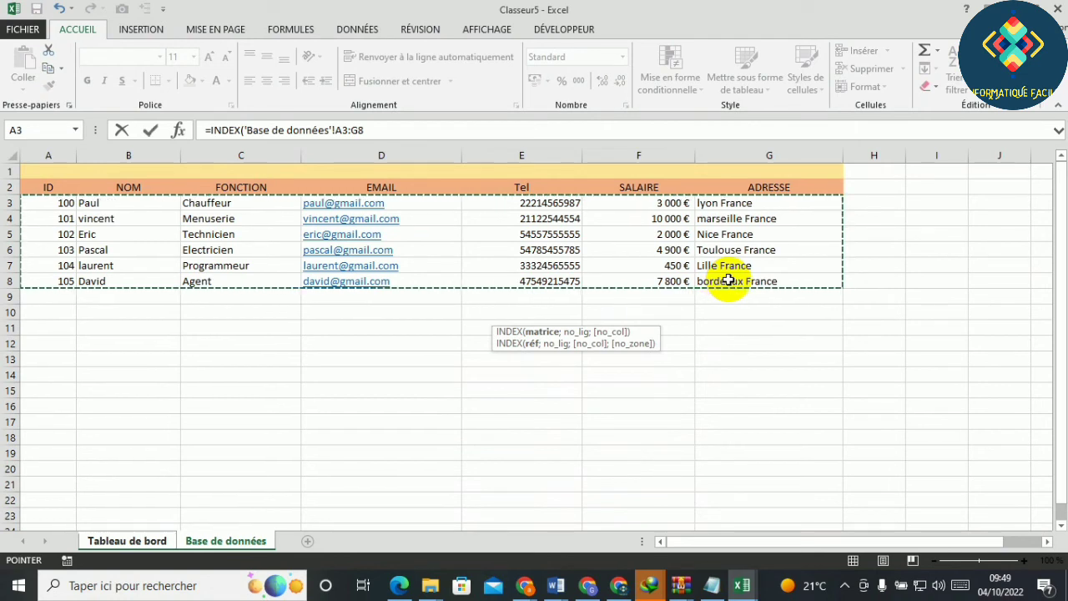
key(F4)
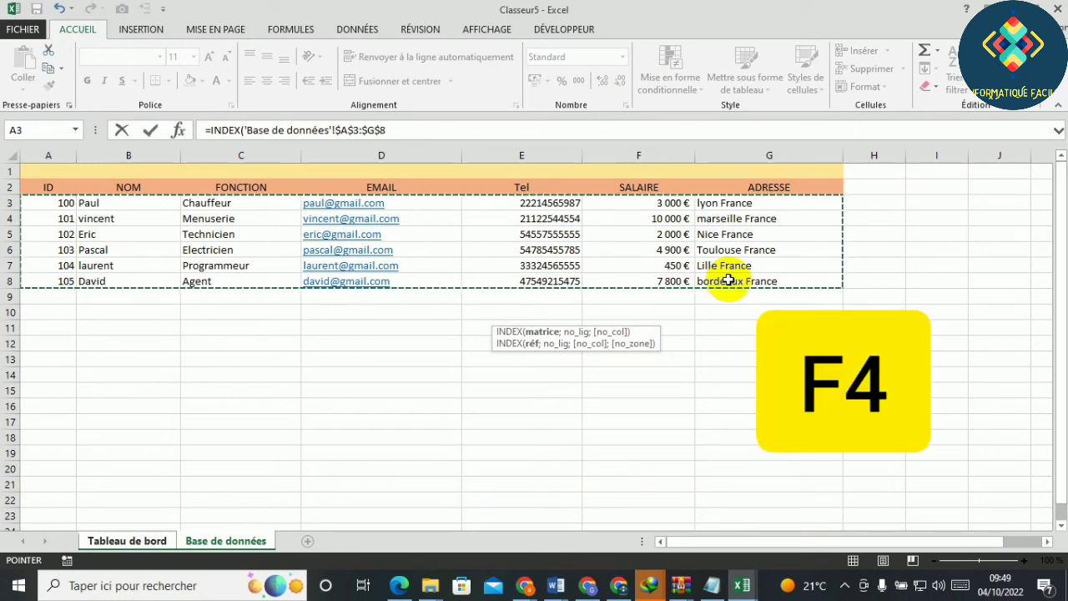
text(;)
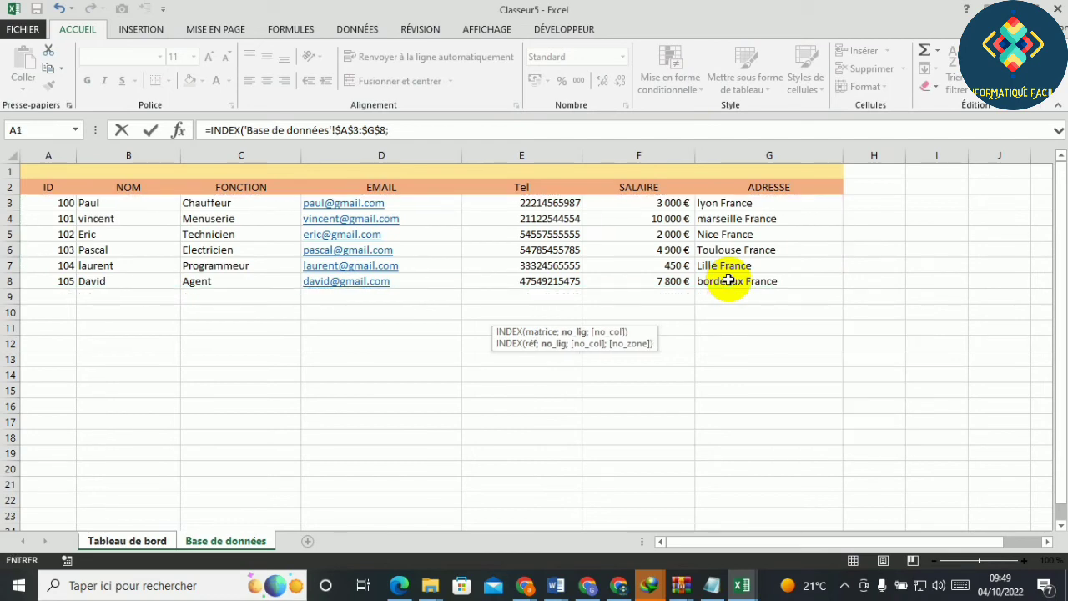
Add the absolute cell $A$1 of the Tableau de bord sheet as the row number in the H9 INDEX formula.
click(155, 540)
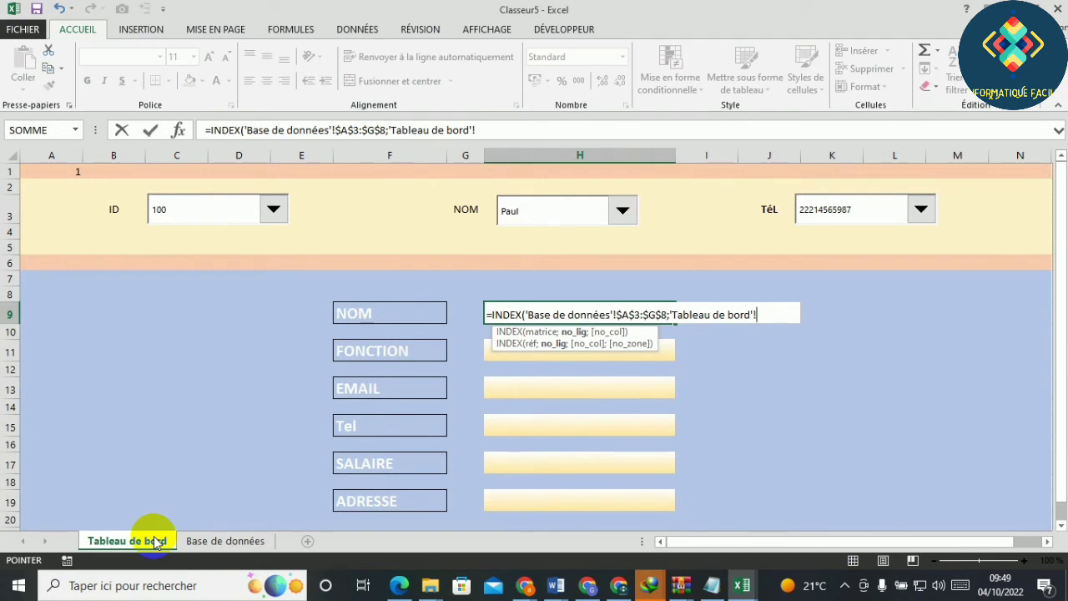
click(42, 171)
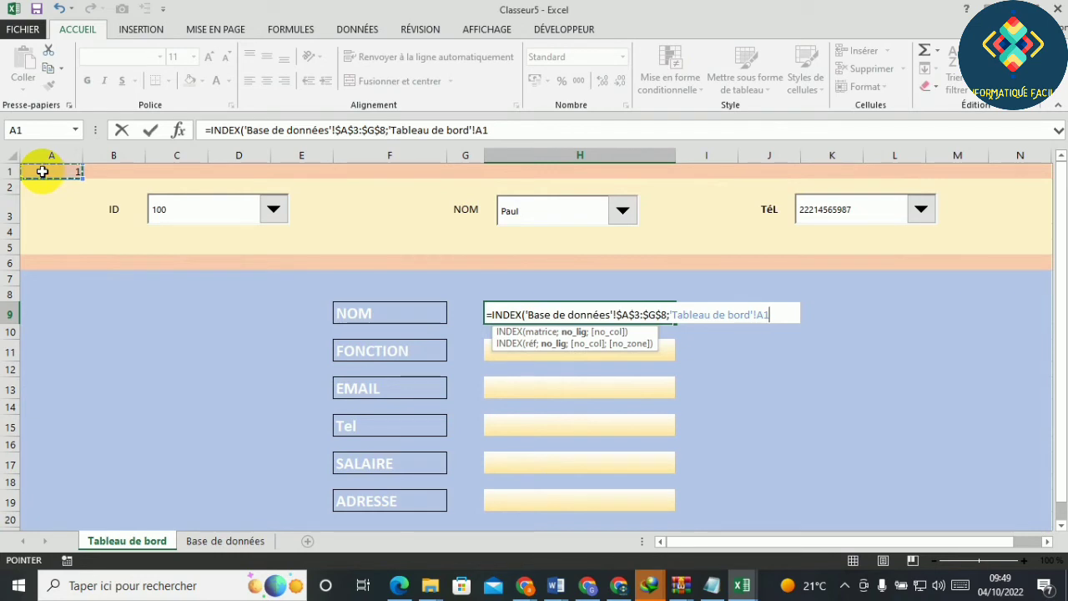
key(F4)
text(;)
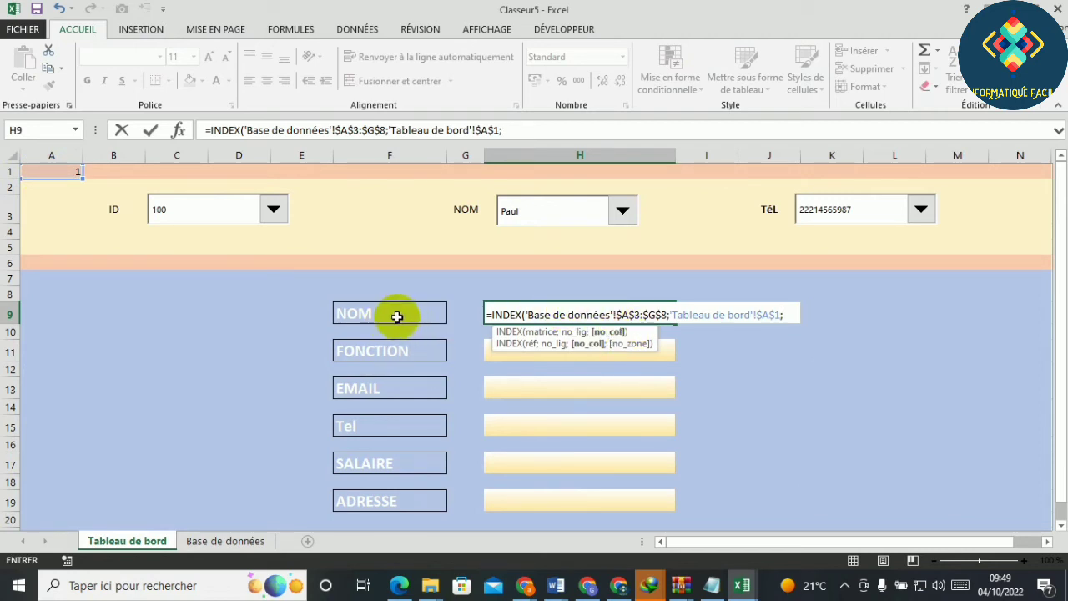
Complete the INDEX formula in H9 with column number 2, removing the stray sheet reference from that argument.
click(227, 539)
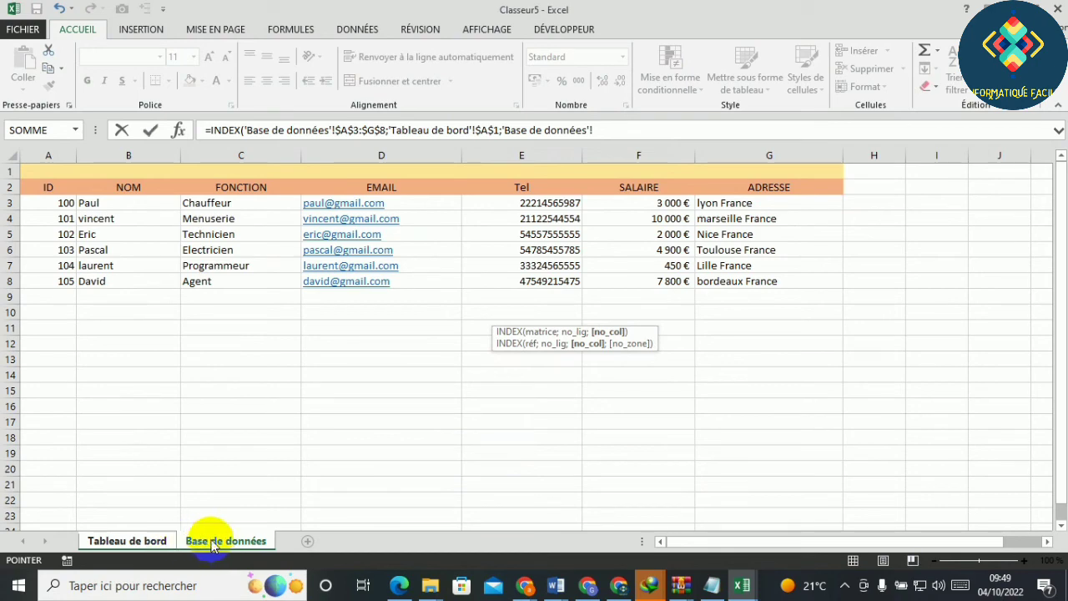
click(129, 541)
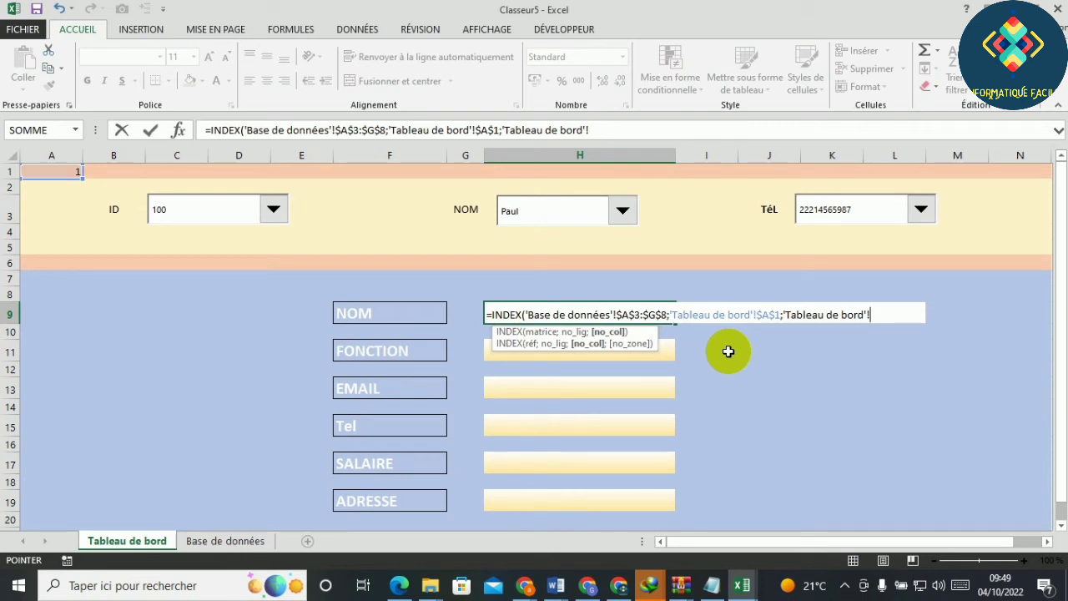
key(BackSpace)
key(BackSpace)
key(BackSpace)
key(BackSpace)
key(BackSpace)
key(BackSpace)
key(BackSpace)
key(BackSpace)
key(BackSpace)
key(BackSpace)
key(BackSpace)
key(BackSpace)
key(BackSpace)
key(BackSpace)
key(BackSpace)
key(BackSpace)
key(BackSpace)
key(BackSpace)
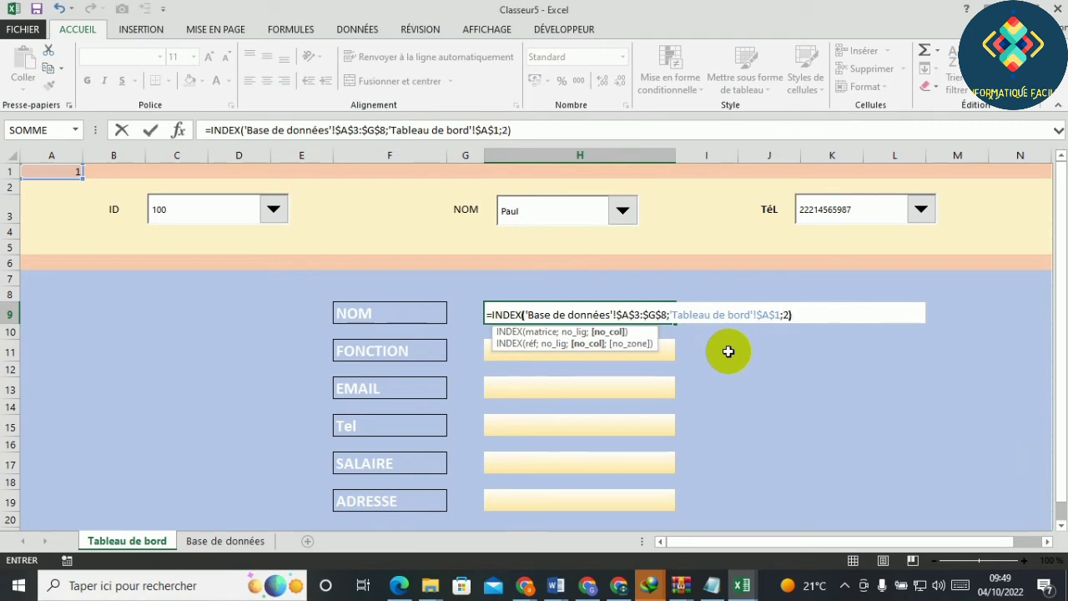
key(Return)
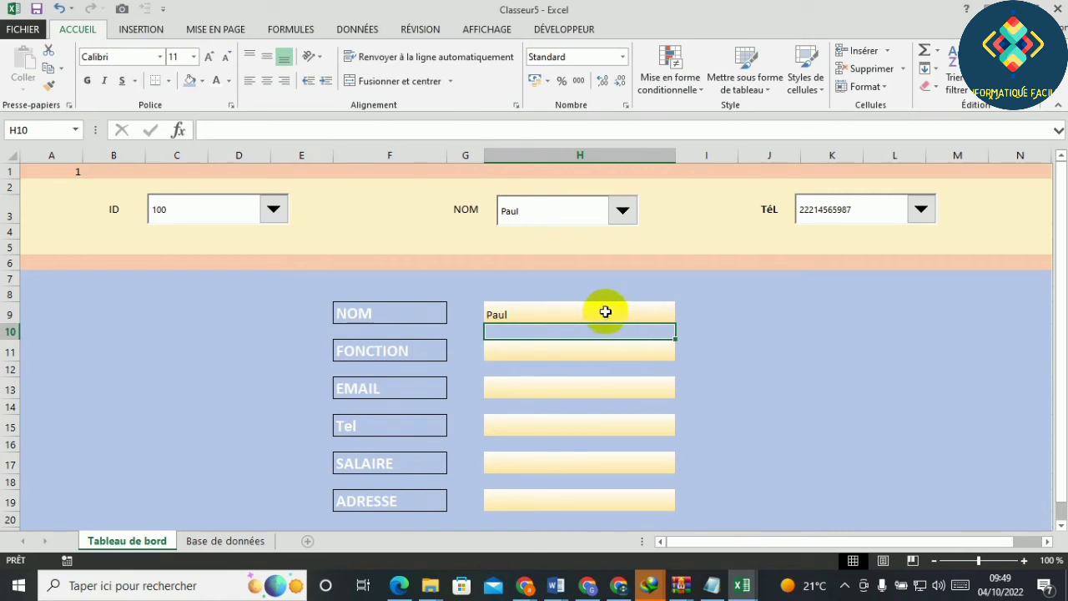
click(708, 294)
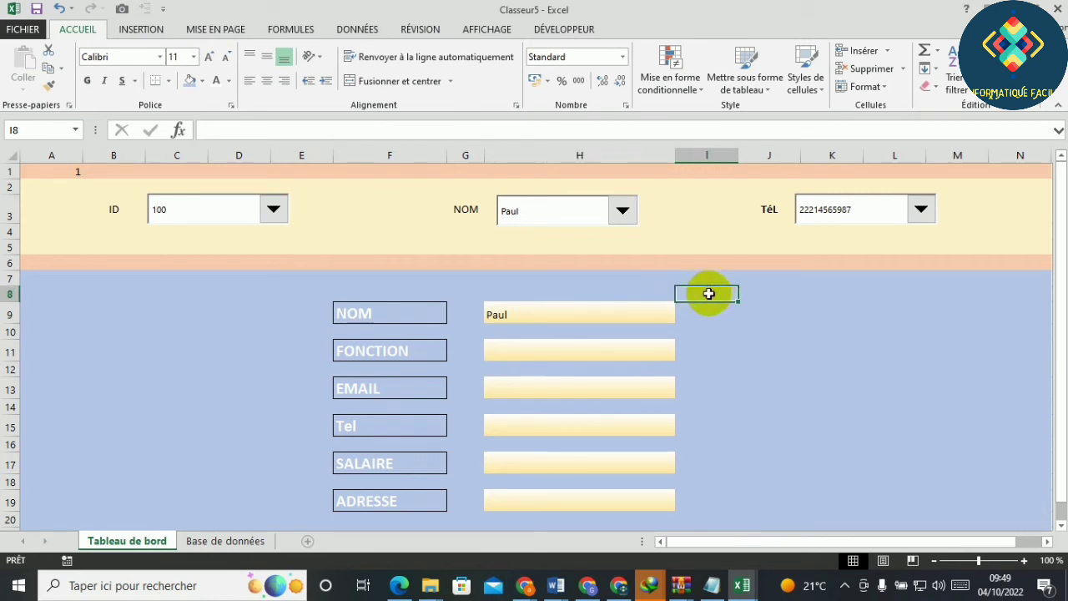
Copy the NOM formula from H9 into the FONCTION, EMAIL, Tel, SALAIRE and ADRESSE cells H11, H13, H15, H17 and H19.
click(560, 309)
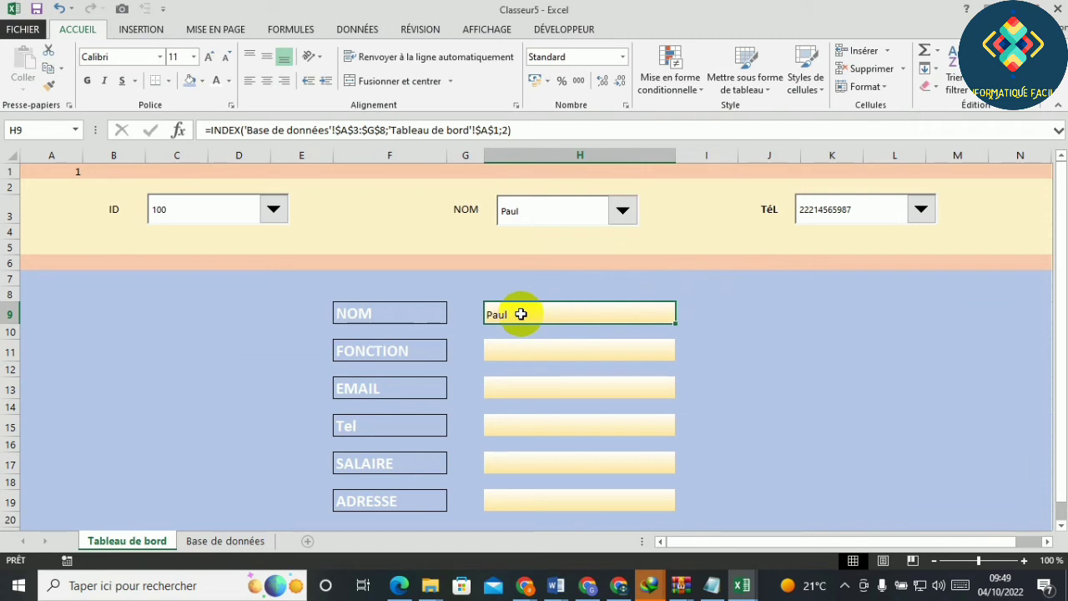
right_click(521, 314)
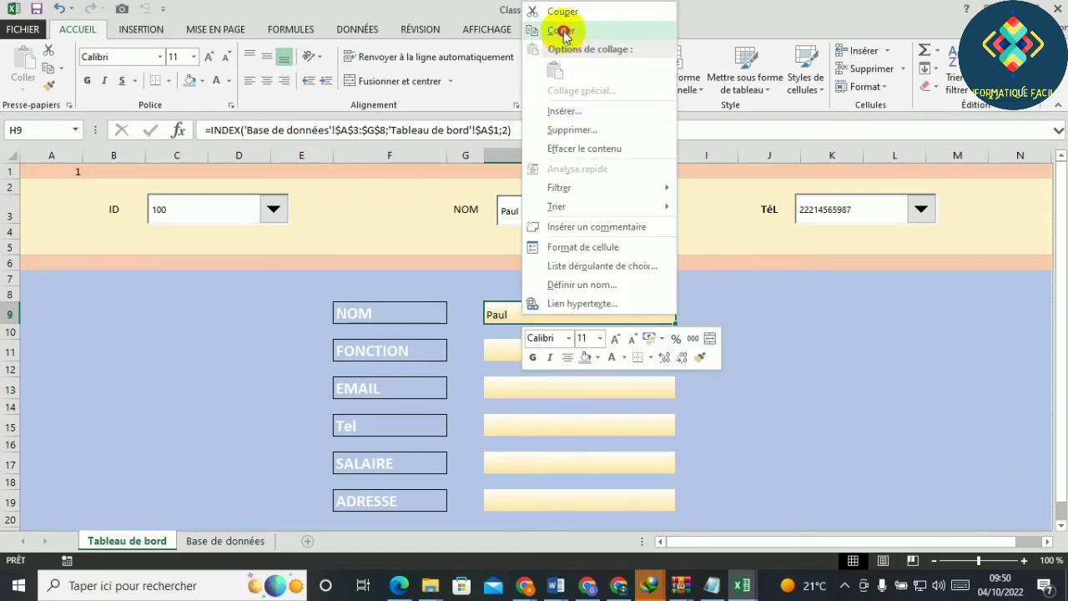
click(562, 28)
click(501, 351)
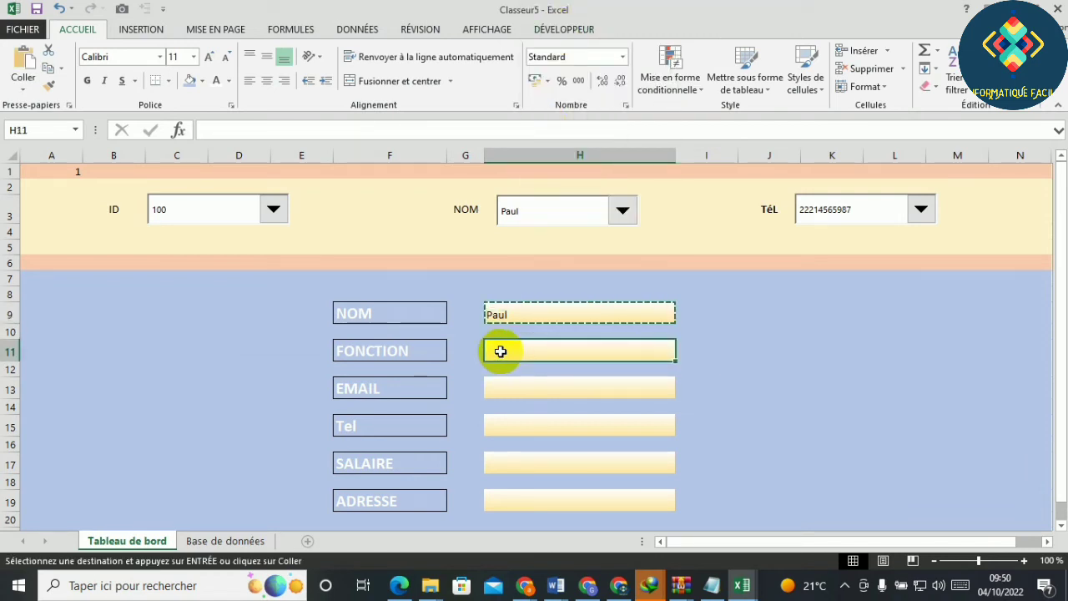
key(ctrl+v)
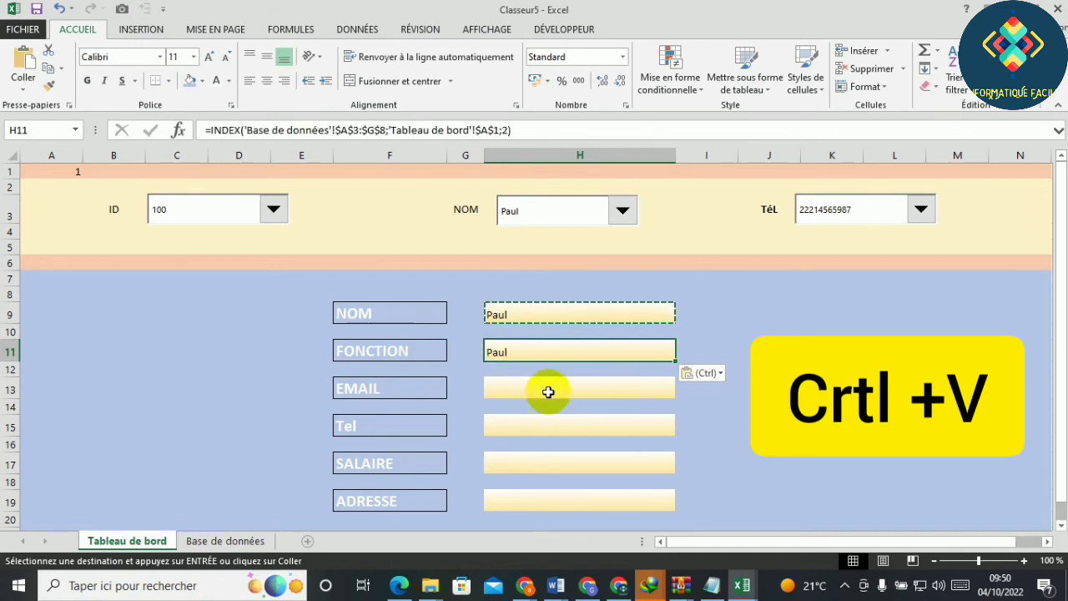
click(548, 392)
key(ctrl+v)
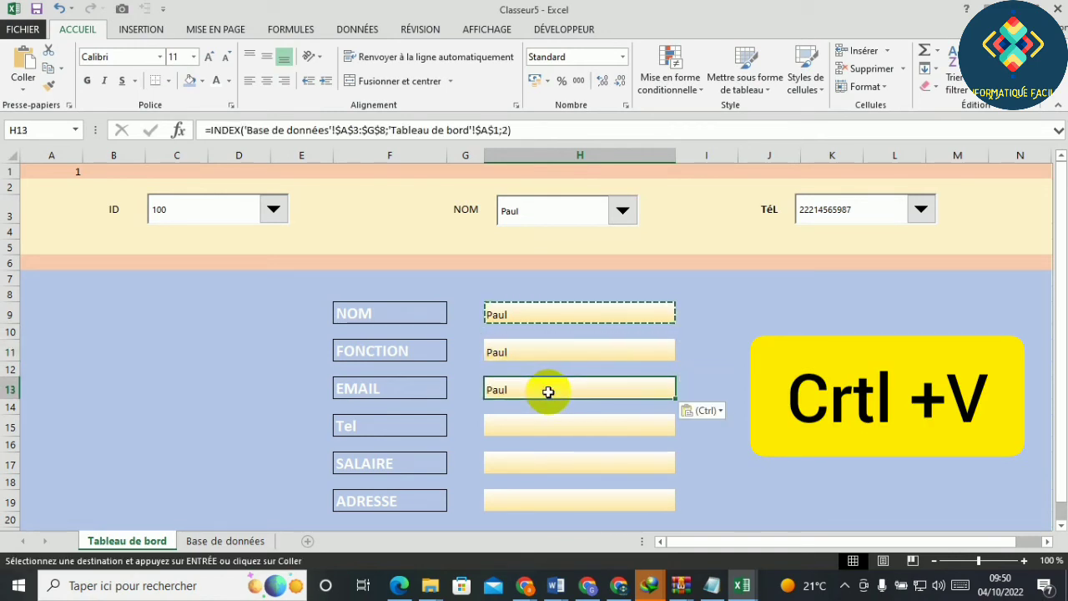
click(535, 423)
key(ctrl+v)
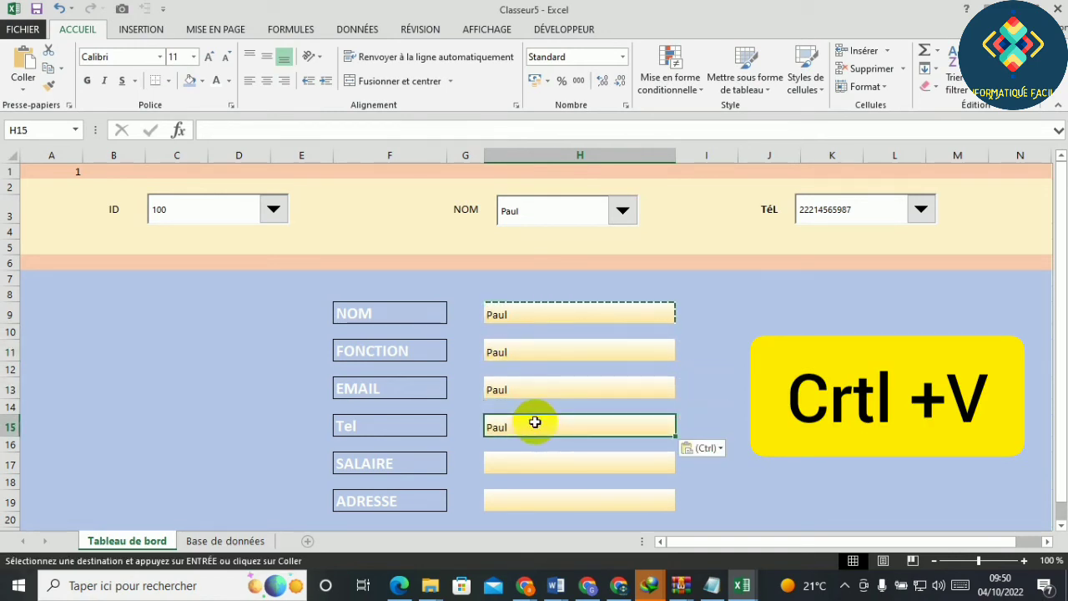
click(524, 465)
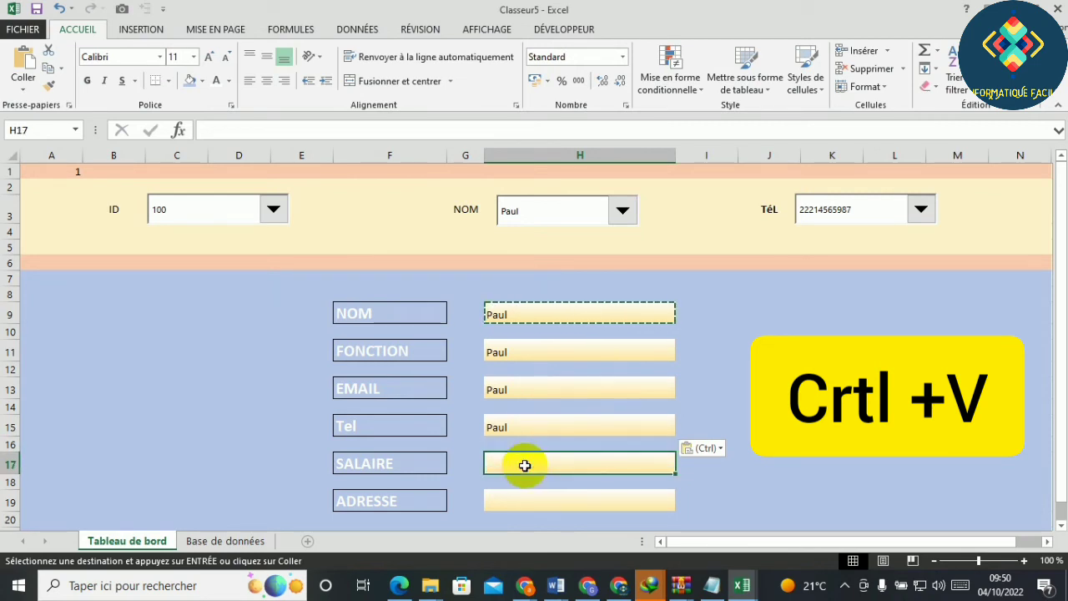
key(ctrl+v)
click(526, 504)
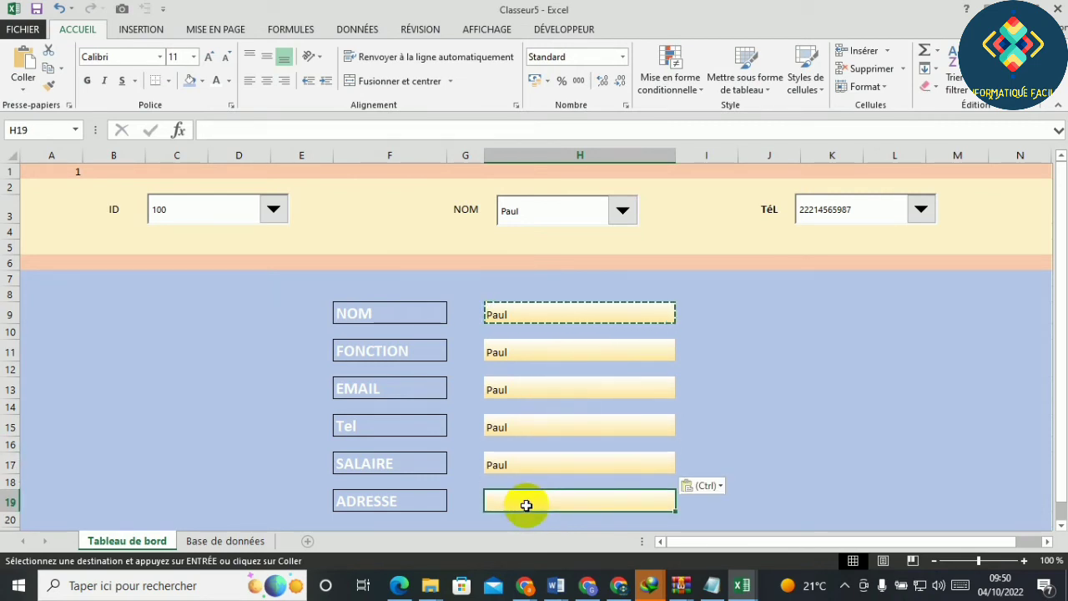
key(ctrl+v)
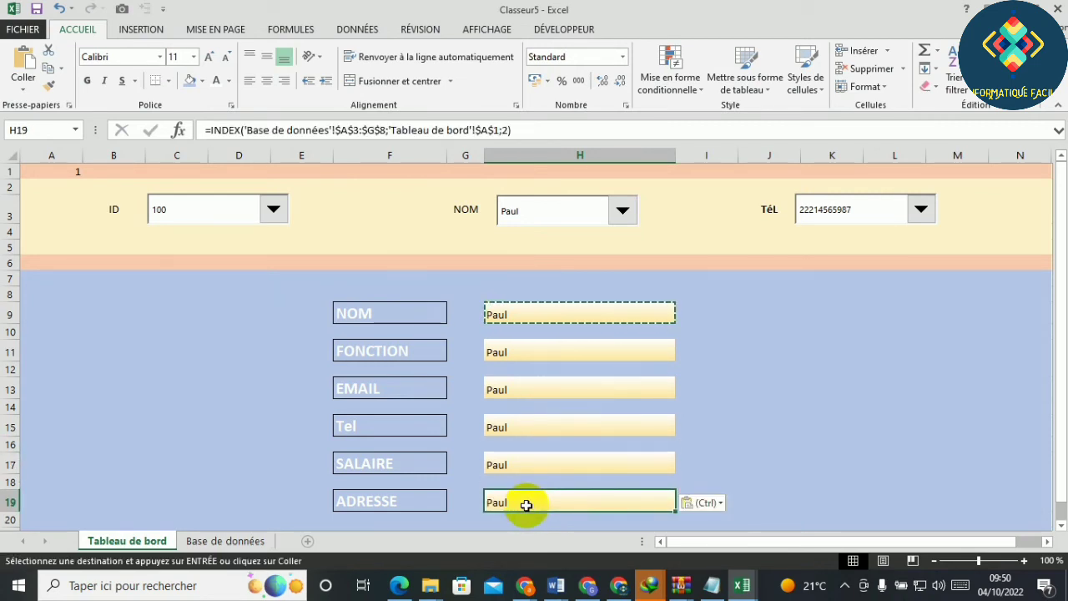
click(752, 372)
double_click(719, 419)
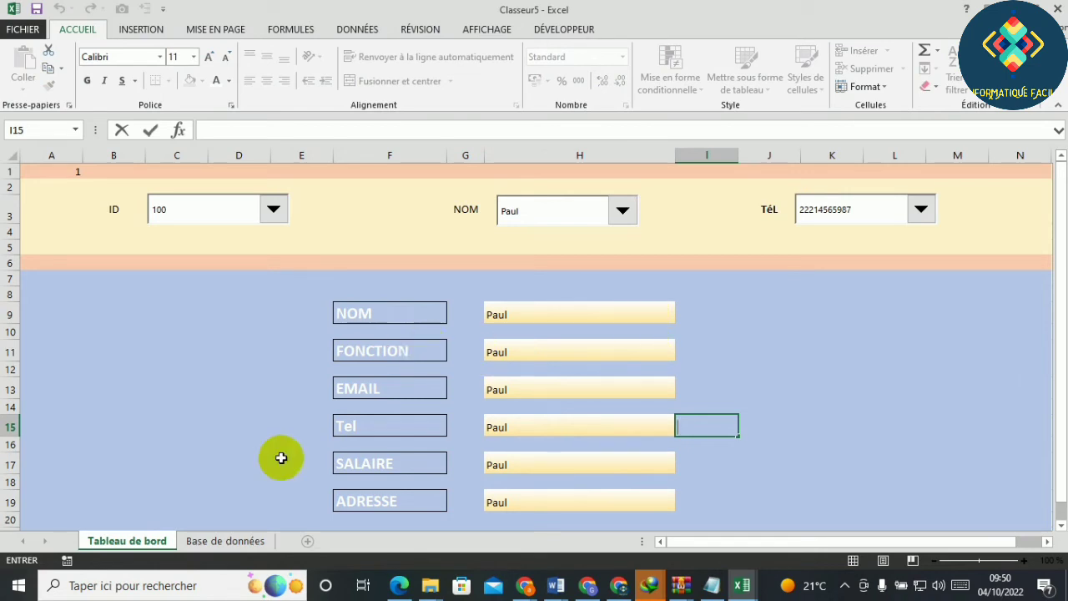
Check the column order in the Base de données sheet and set the FONCTION formula's column number in H11 to 3.
click(225, 541)
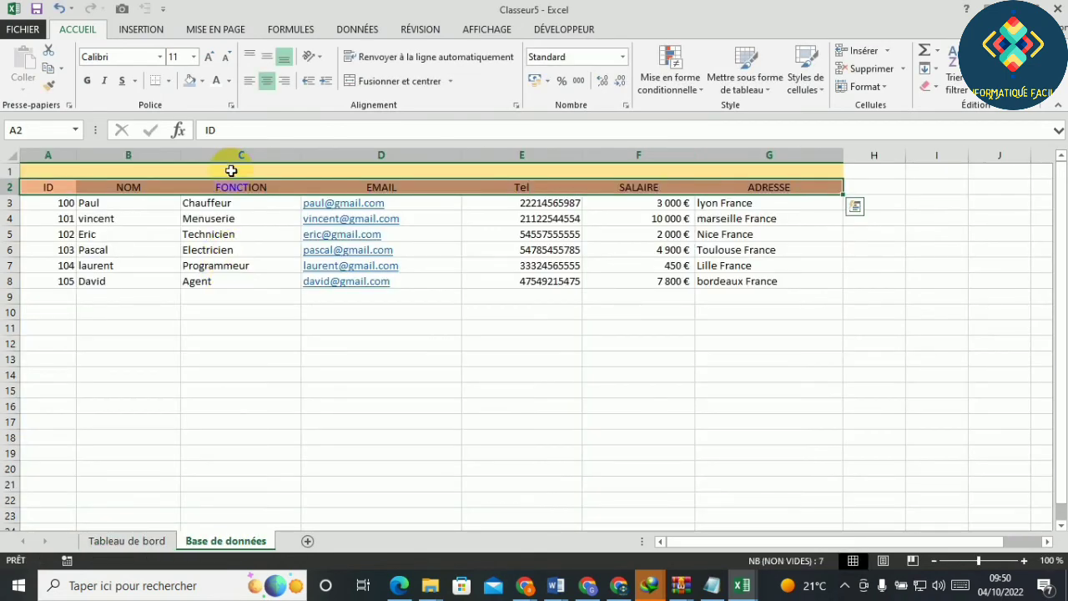
click(125, 541)
click(614, 353)
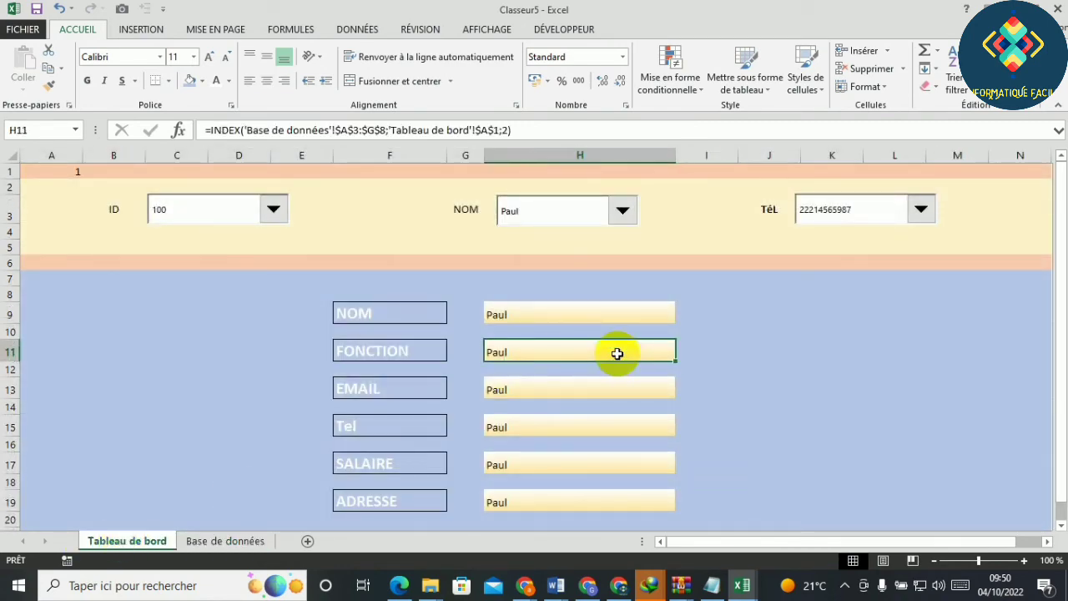
double_click(654, 353)
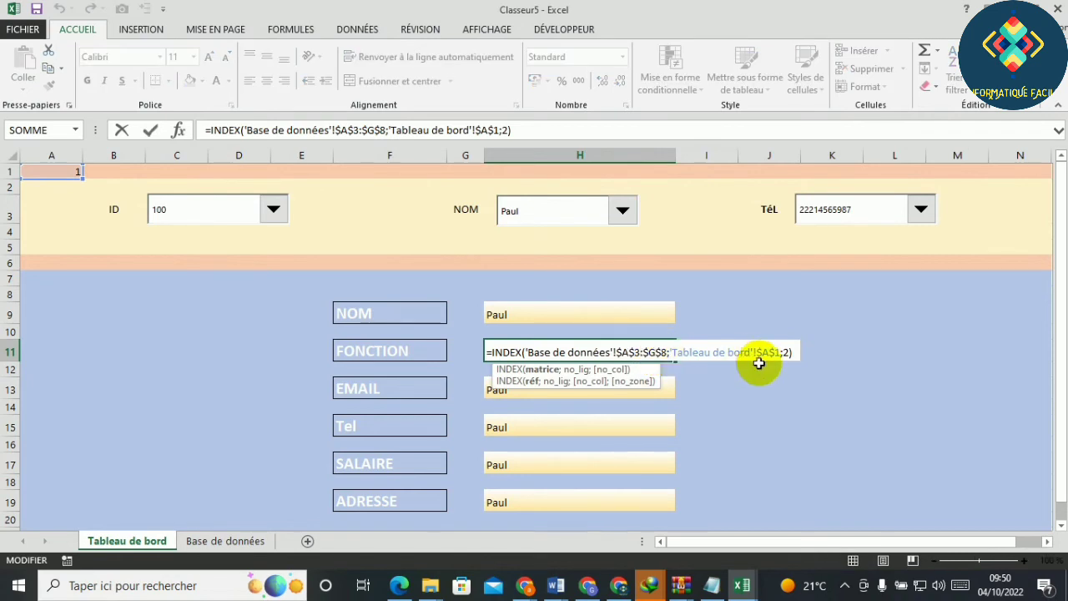
click(788, 352)
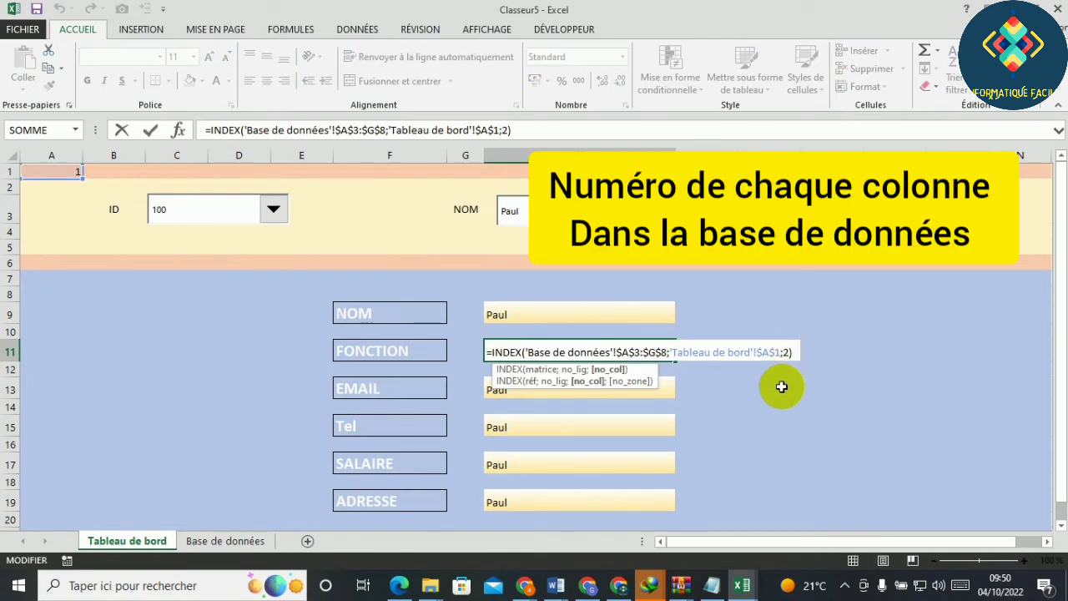
key(BackSpace)
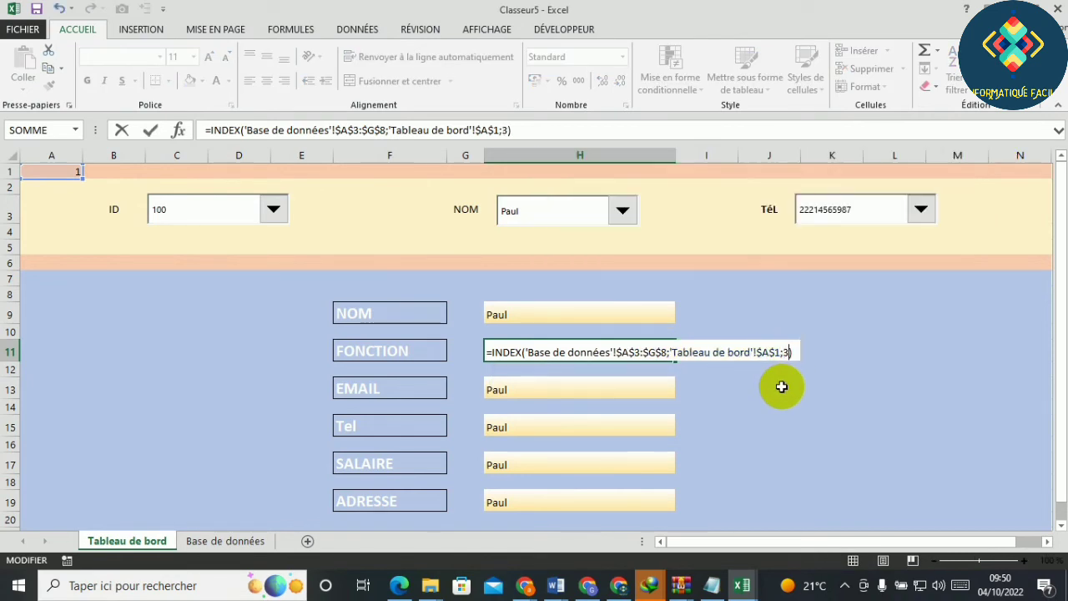
key(Return)
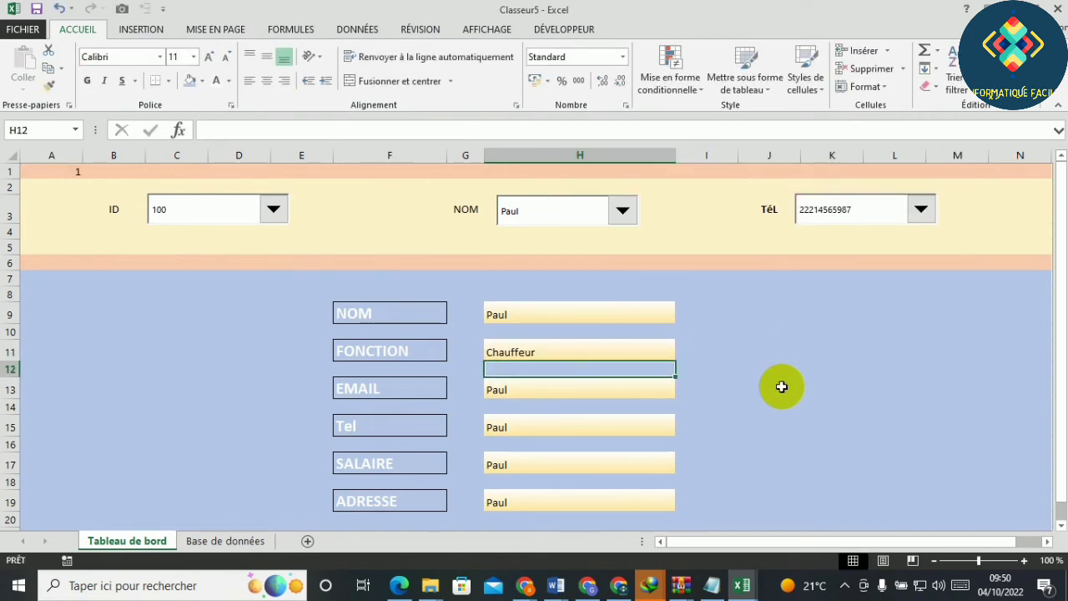
Set the column number of the EMAIL formula in H13 to 4.
click(656, 392)
double_click(668, 392)
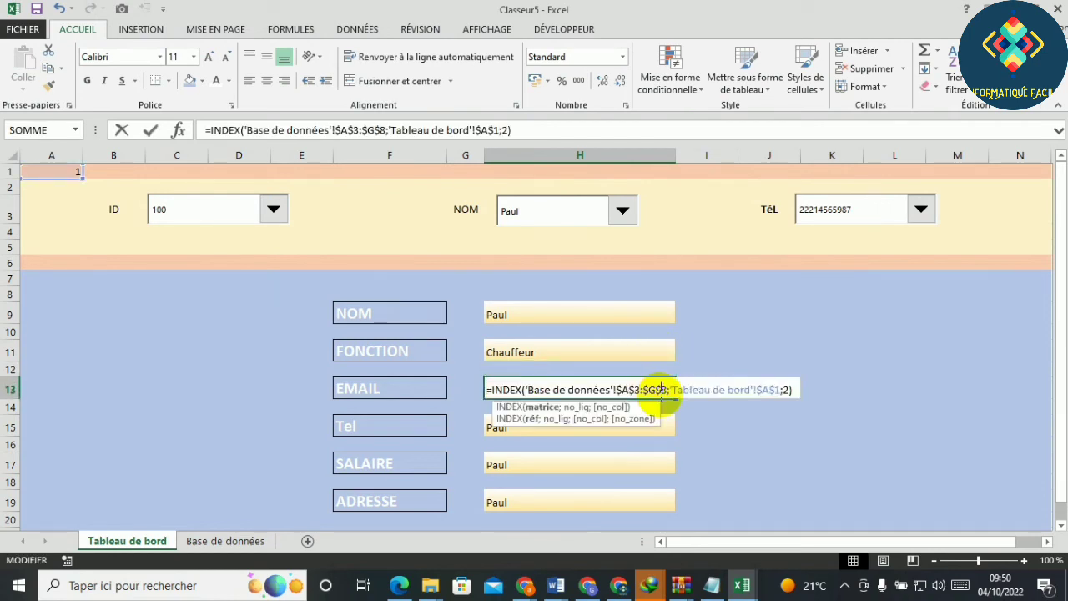
click(788, 390)
key(BackSpace)
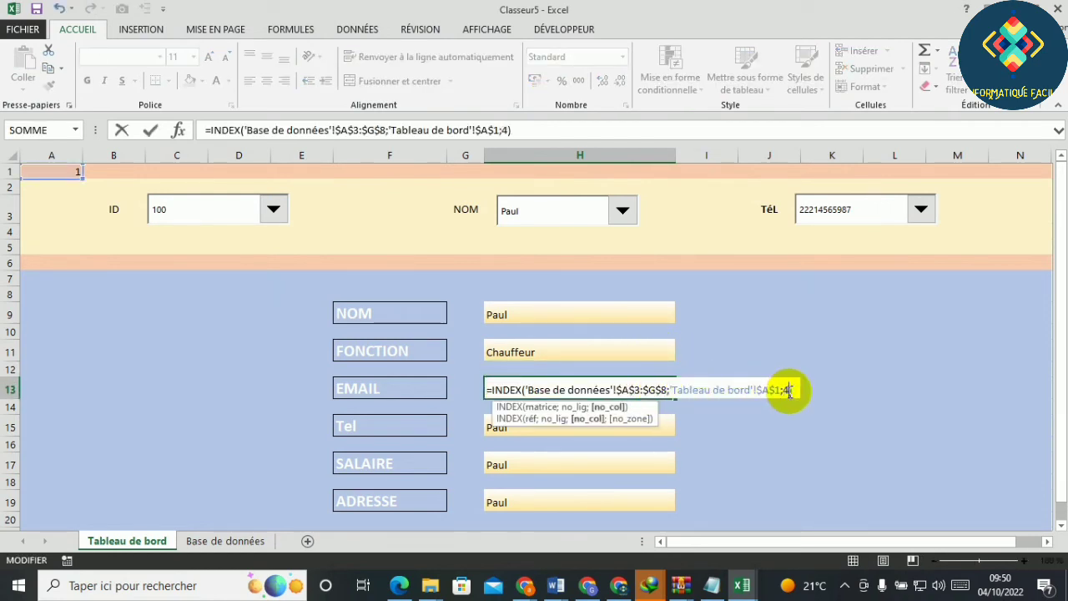
text(4)
key(Return)
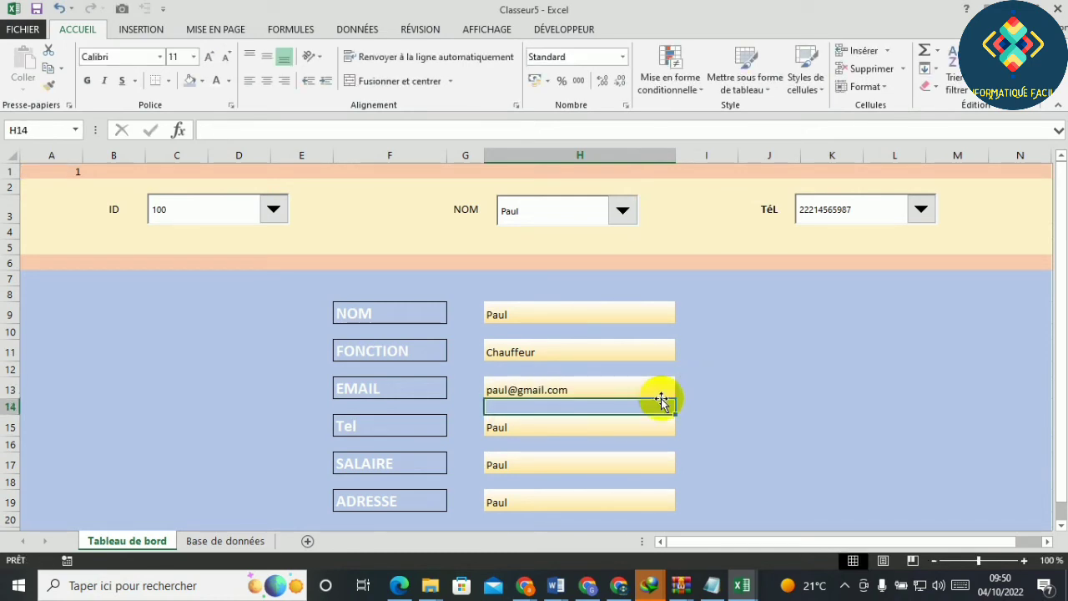
Set the column number of the Tel INDEX formula in H15 to 5.
click(658, 434)
double_click(658, 434)
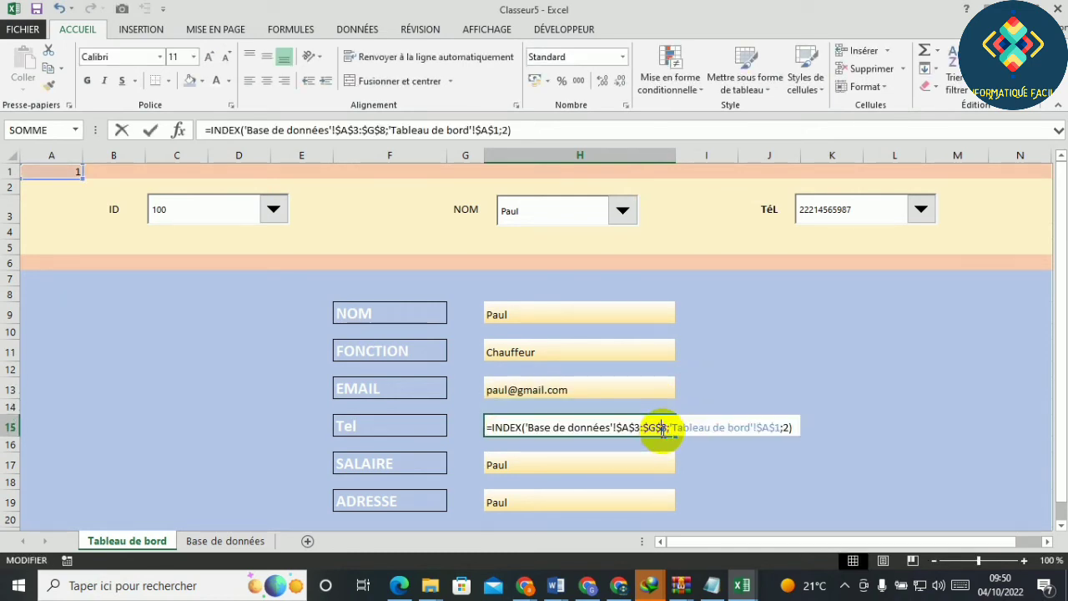
click(784, 428)
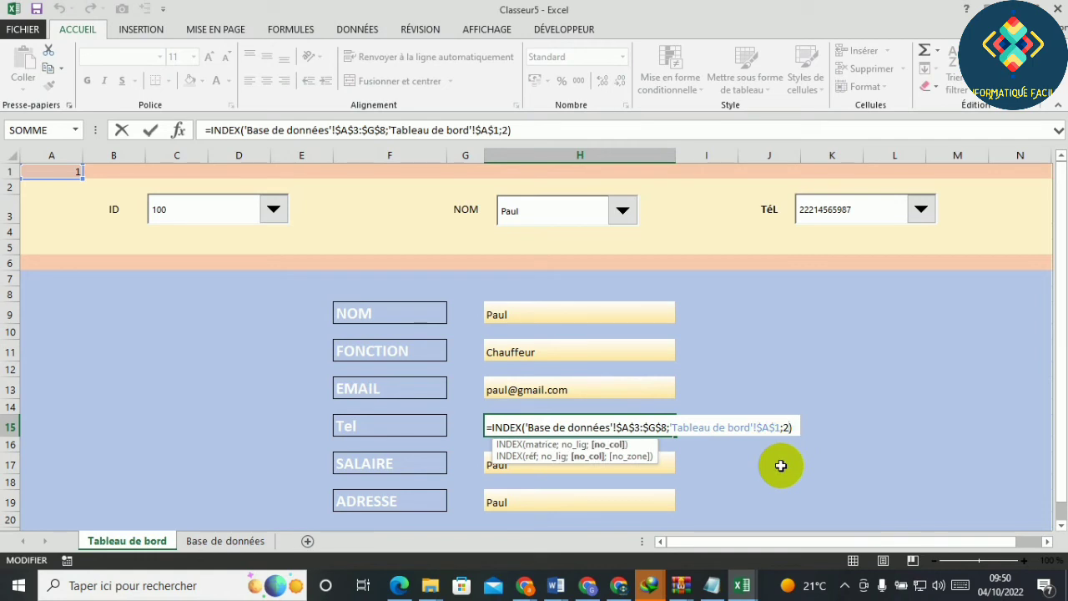
key(BackSpace)
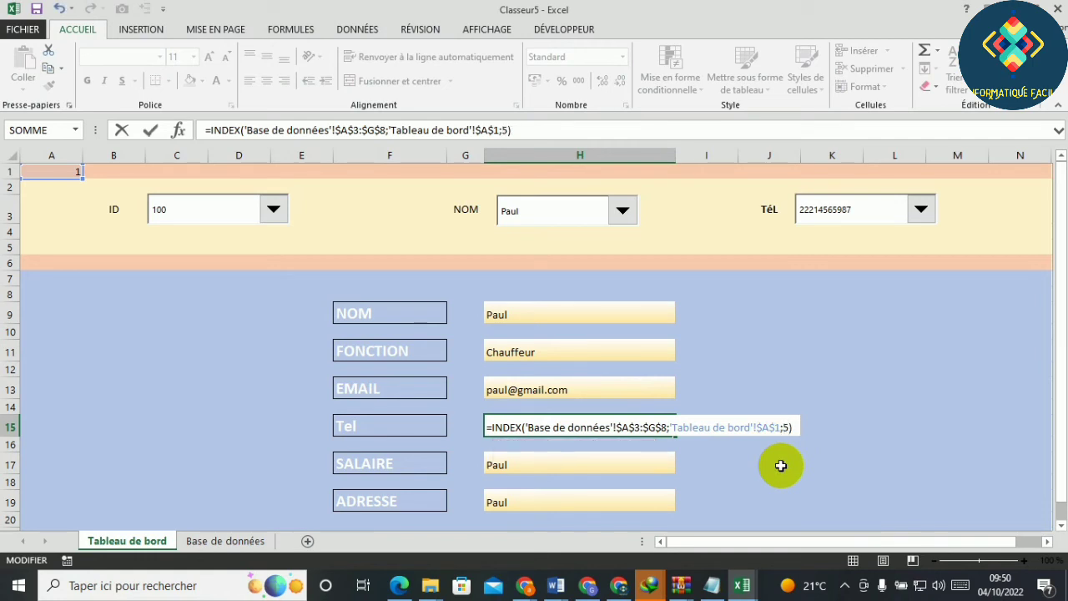
key(Return)
Set the column number of the SALAIRE INDEX formula in H17 to 6.
click(664, 465)
double_click(665, 465)
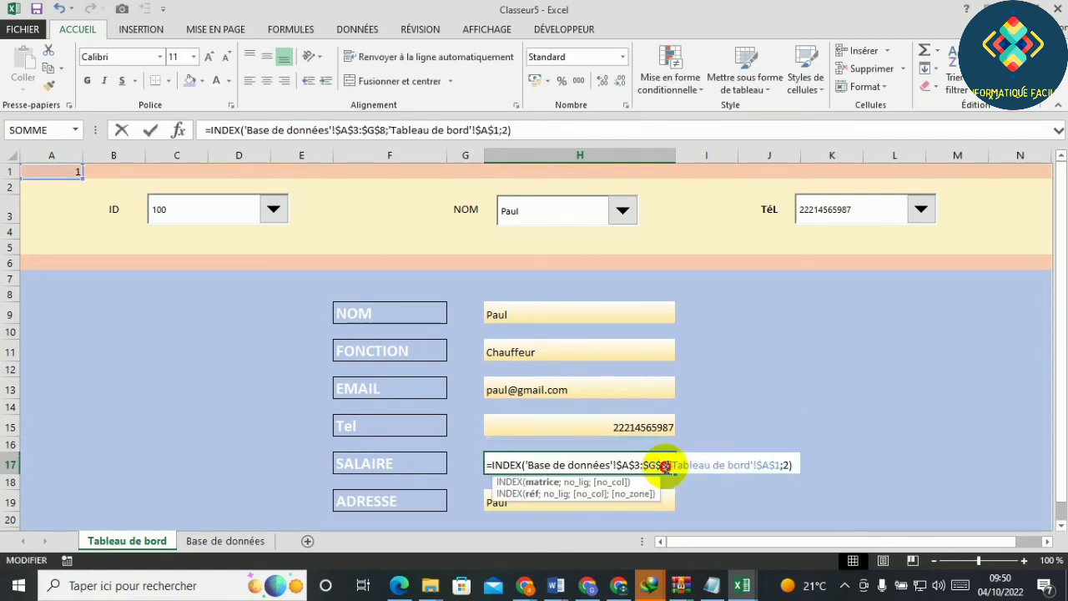
click(788, 465)
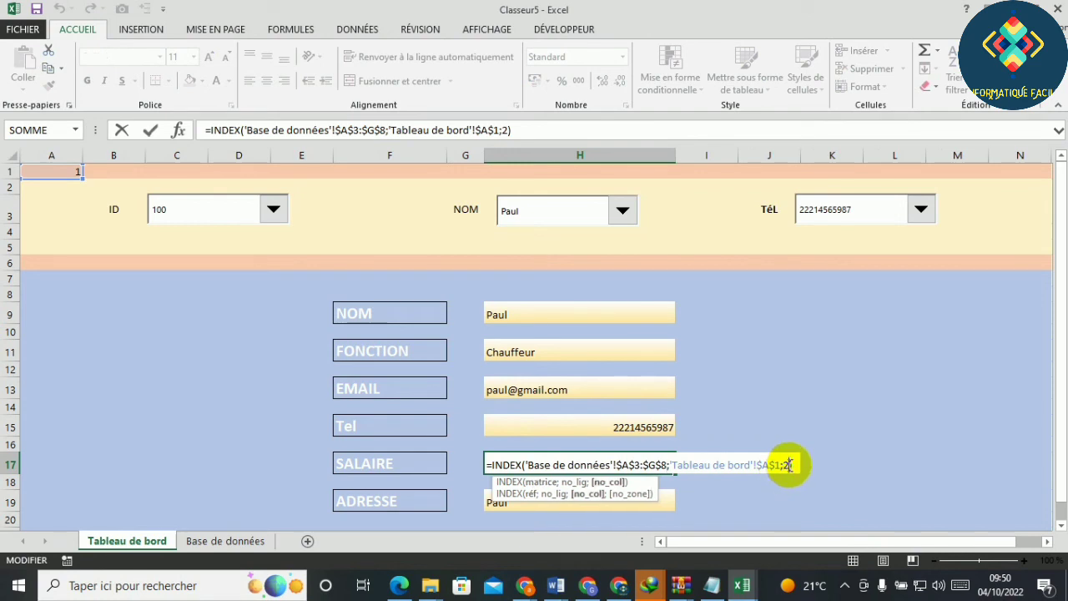
key(BackSpace)
text(6)
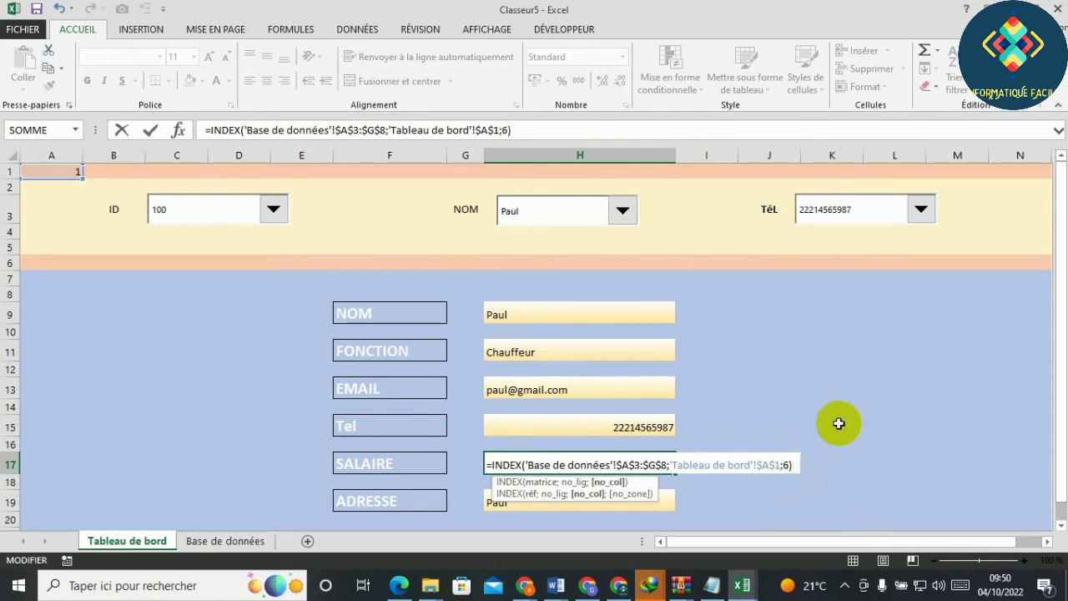
key(Return)
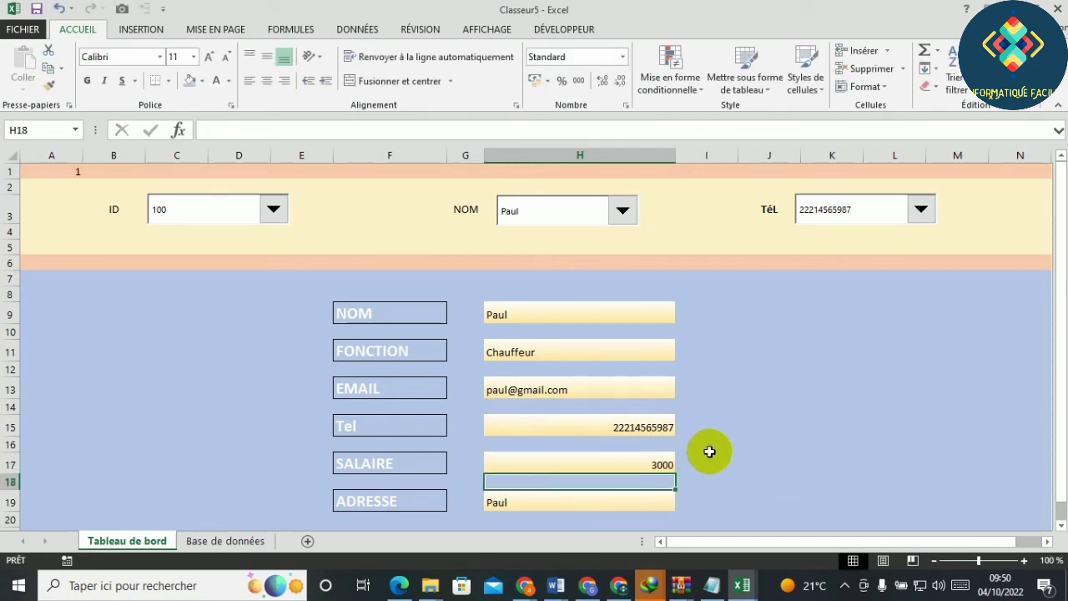
Set the column number of the ADRESSE INDEX formula in H19 to 7.
double_click(658, 499)
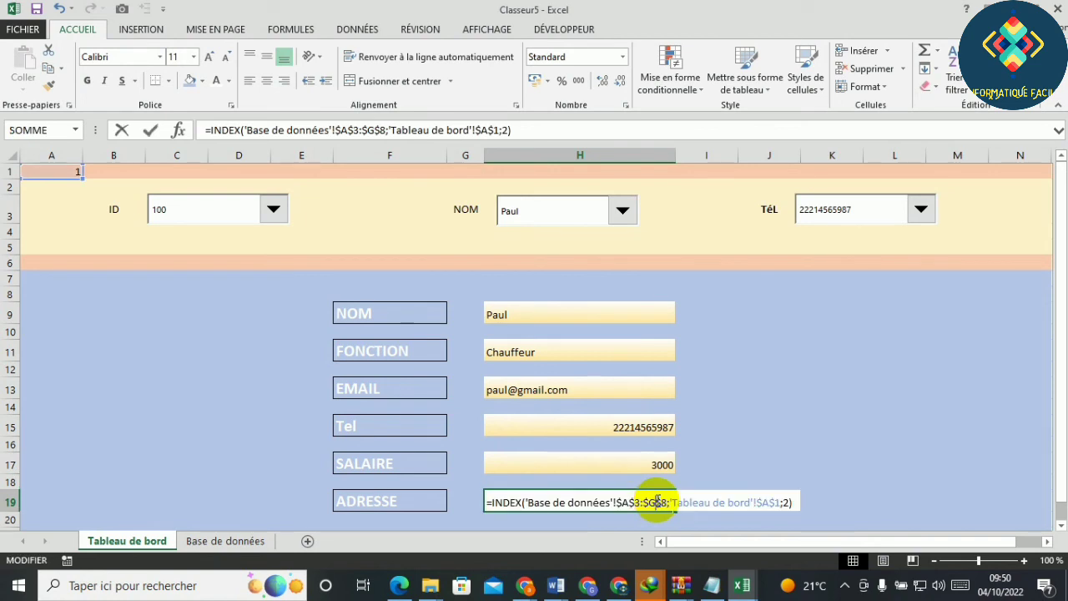
click(786, 502)
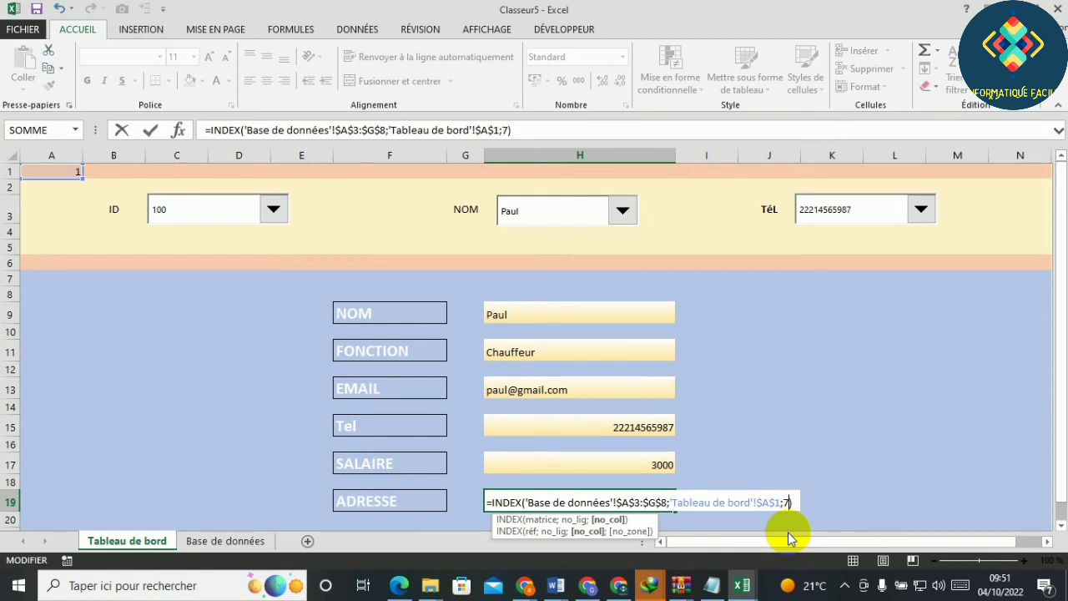
key(Return)
click(820, 454)
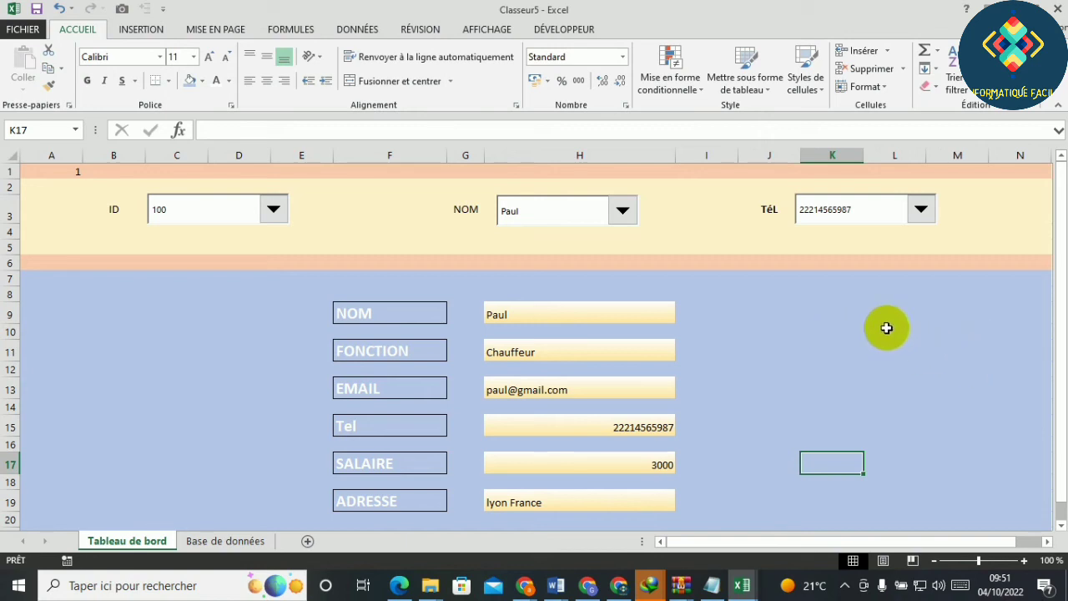
Test the linked combo boxes by choosing the second ID, the last phone number, and the third and fifth names.
click(275, 210)
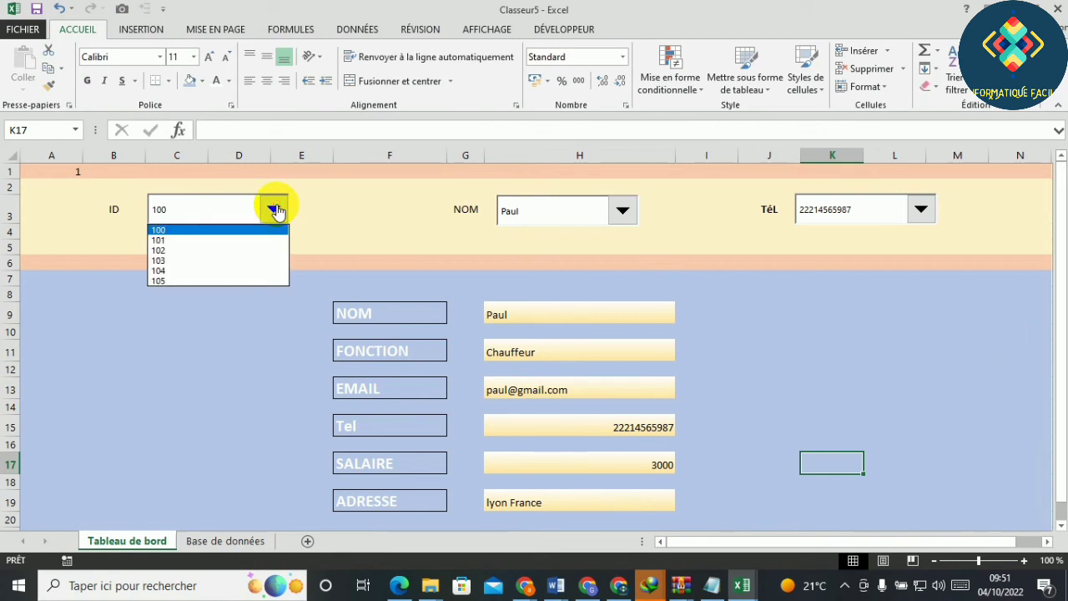
click(197, 242)
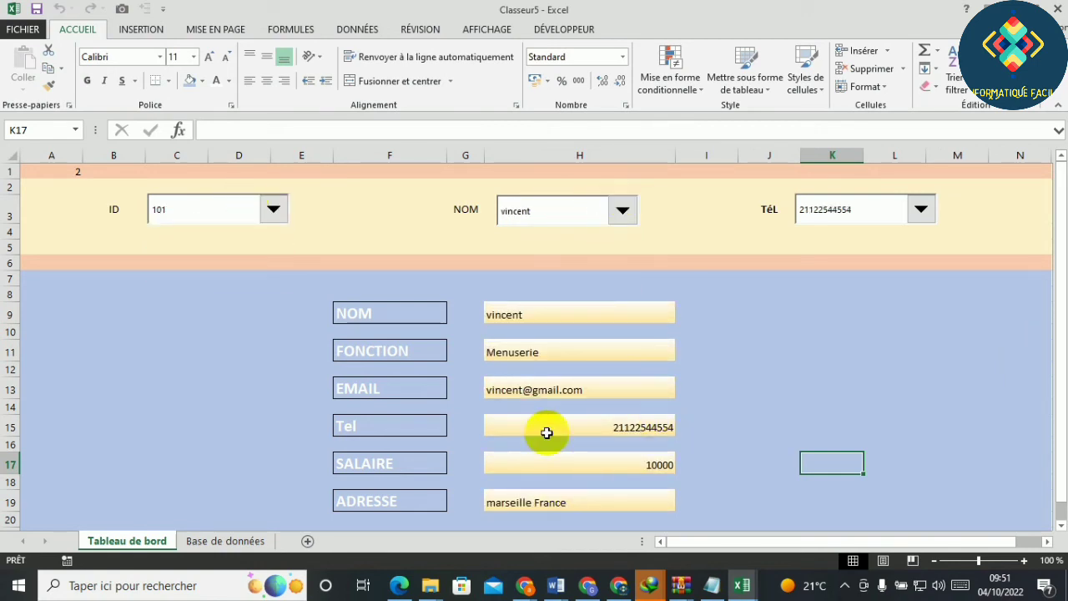
click(921, 210)
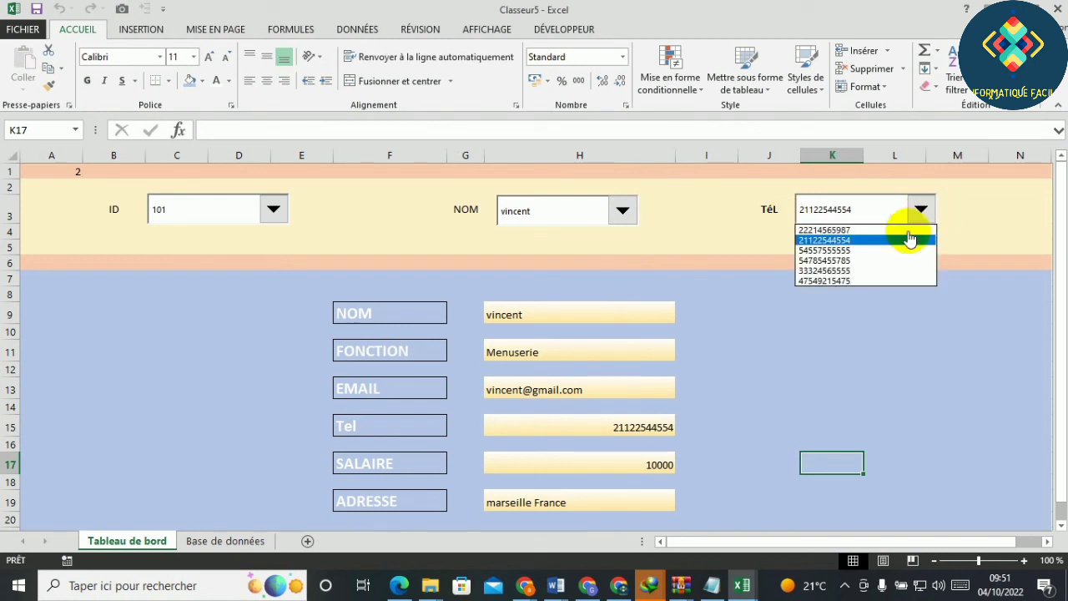
click(850, 280)
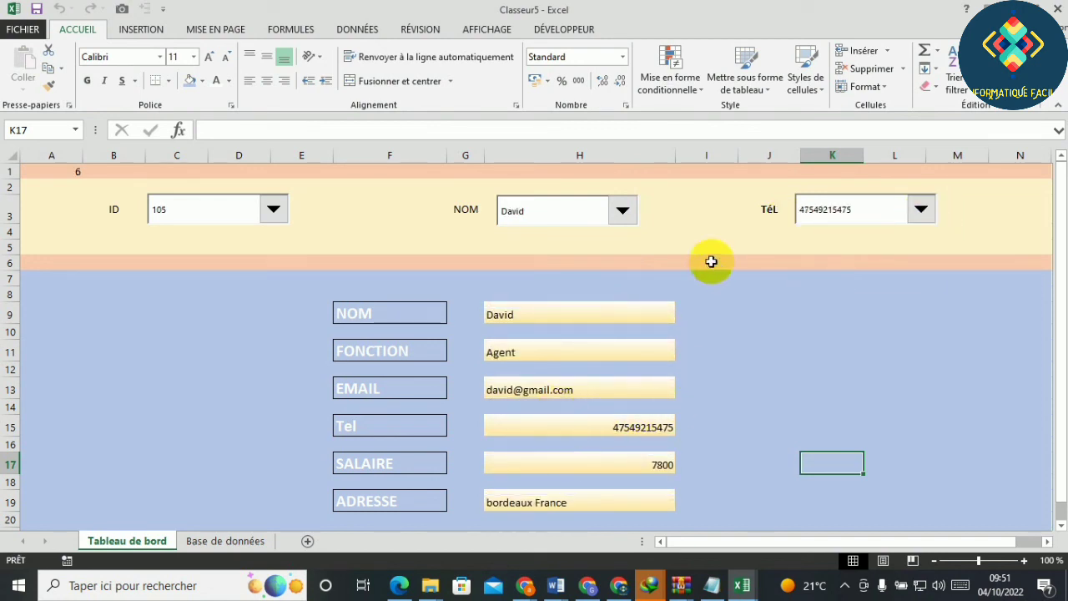
click(622, 210)
click(579, 252)
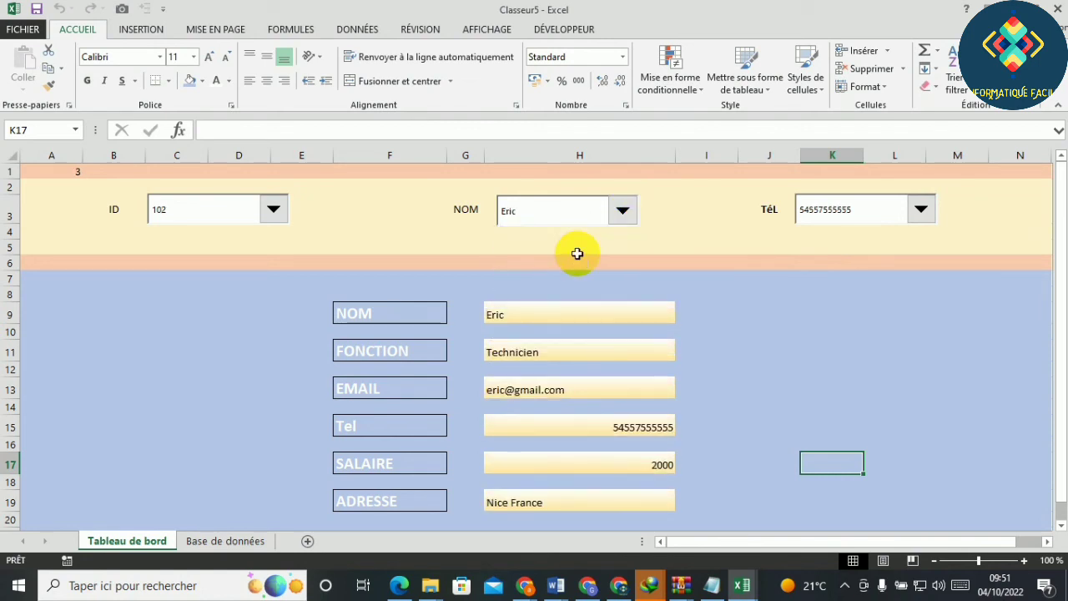
click(623, 212)
click(588, 274)
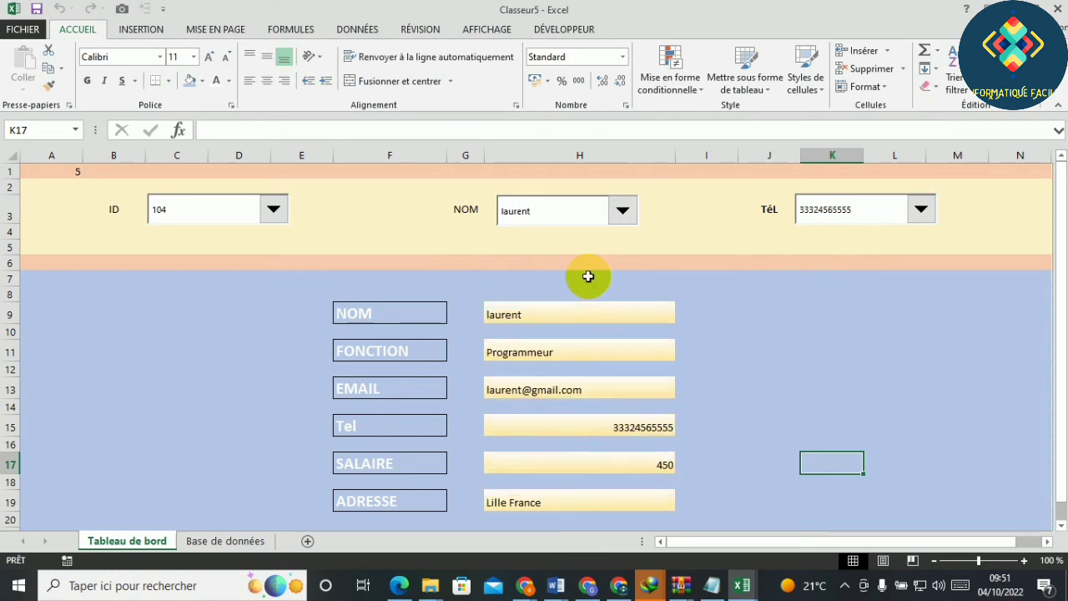
Check the form's lookups again with the last ID, the second ID and the first phone number in the combo boxes.
click(273, 209)
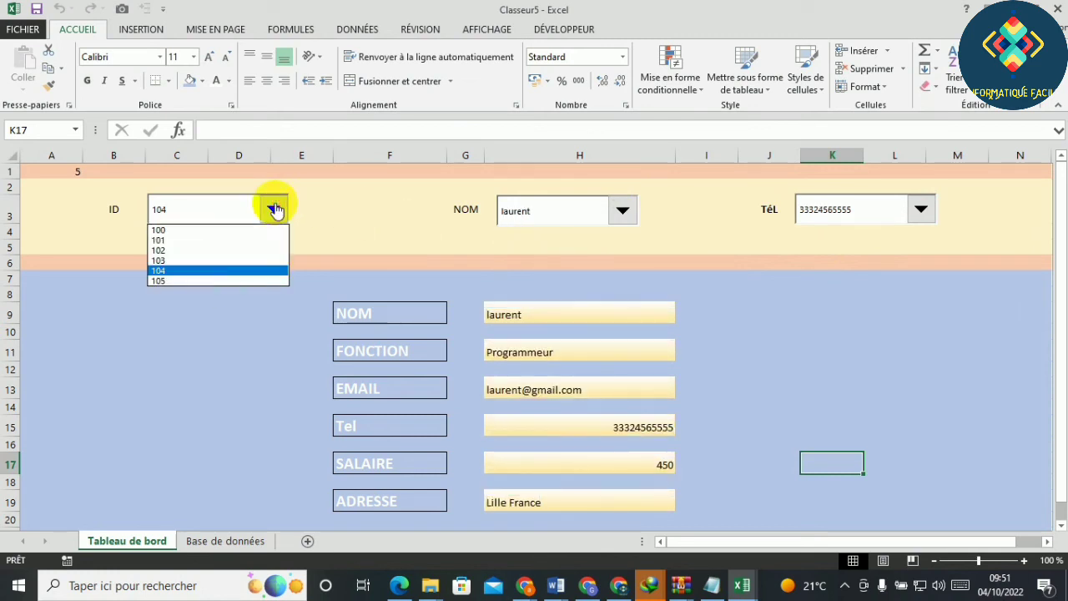
click(191, 281)
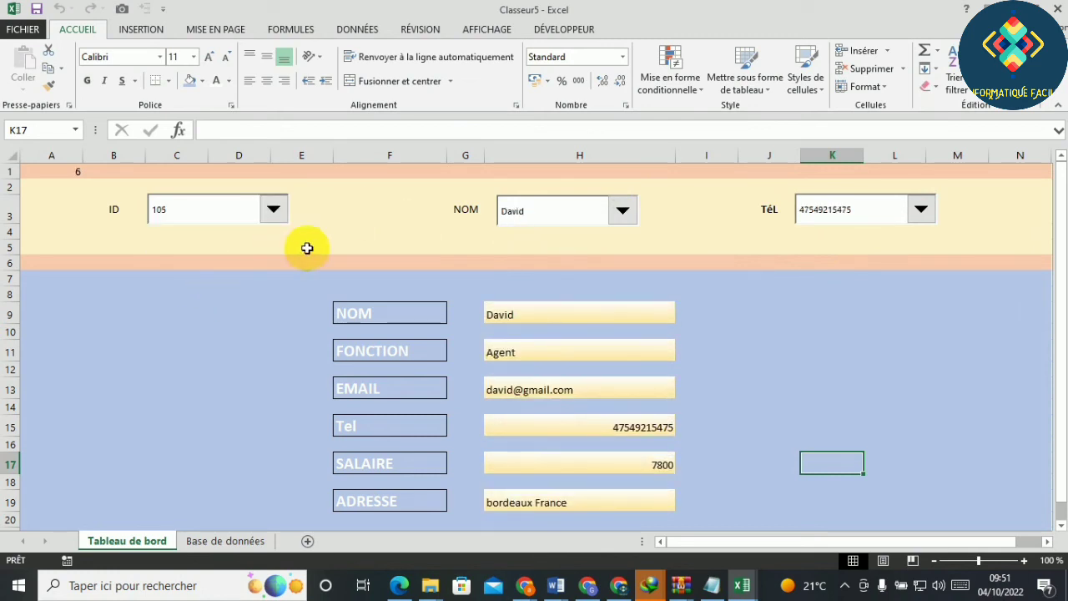
click(272, 209)
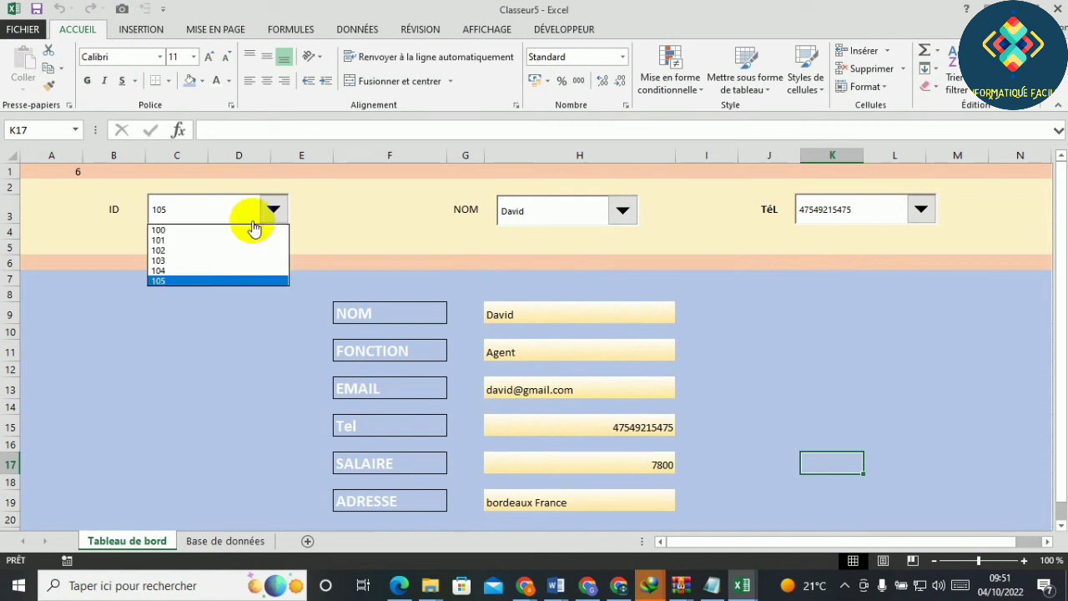
click(215, 241)
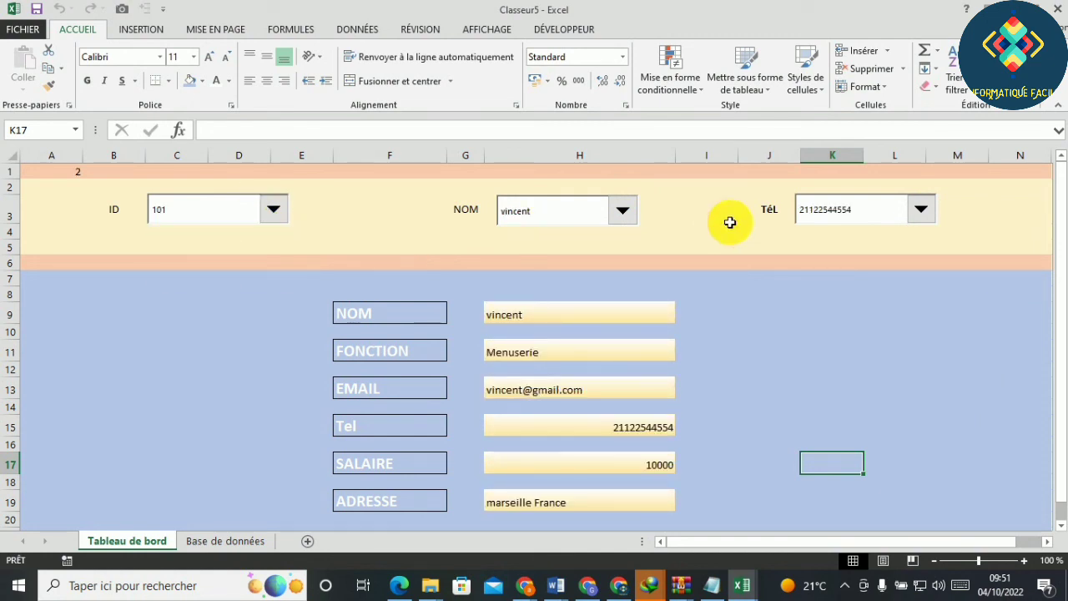
click(919, 211)
click(875, 230)
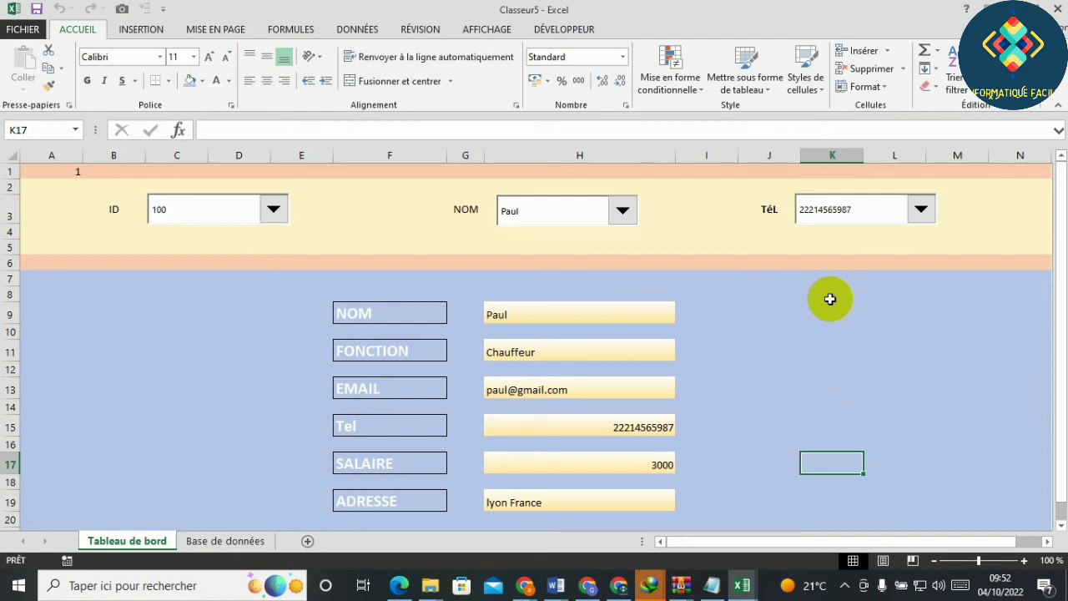
click(555, 315)
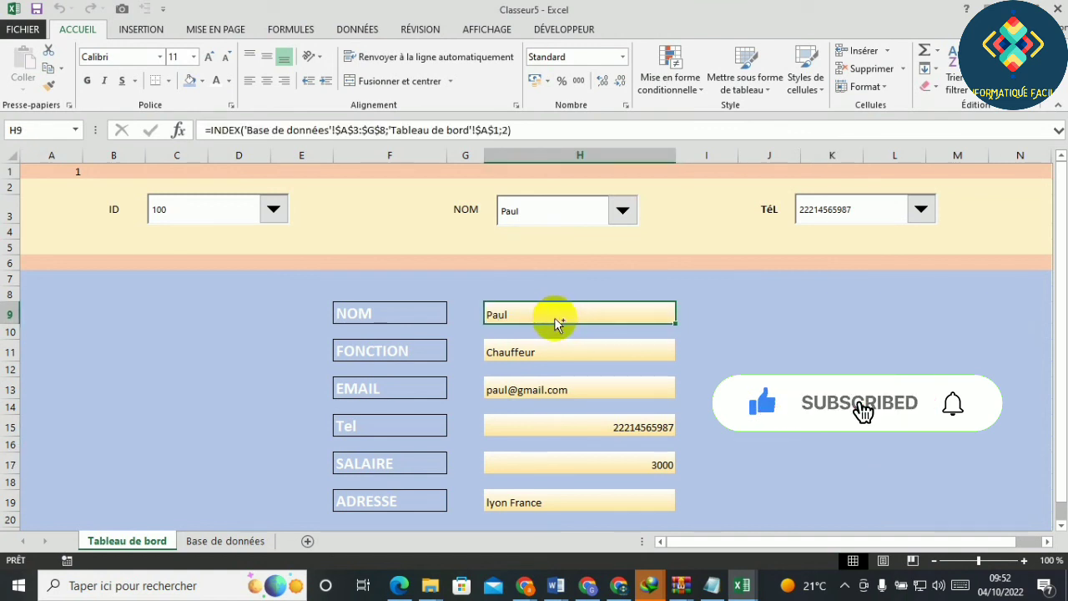
ctrl+click(553, 351)
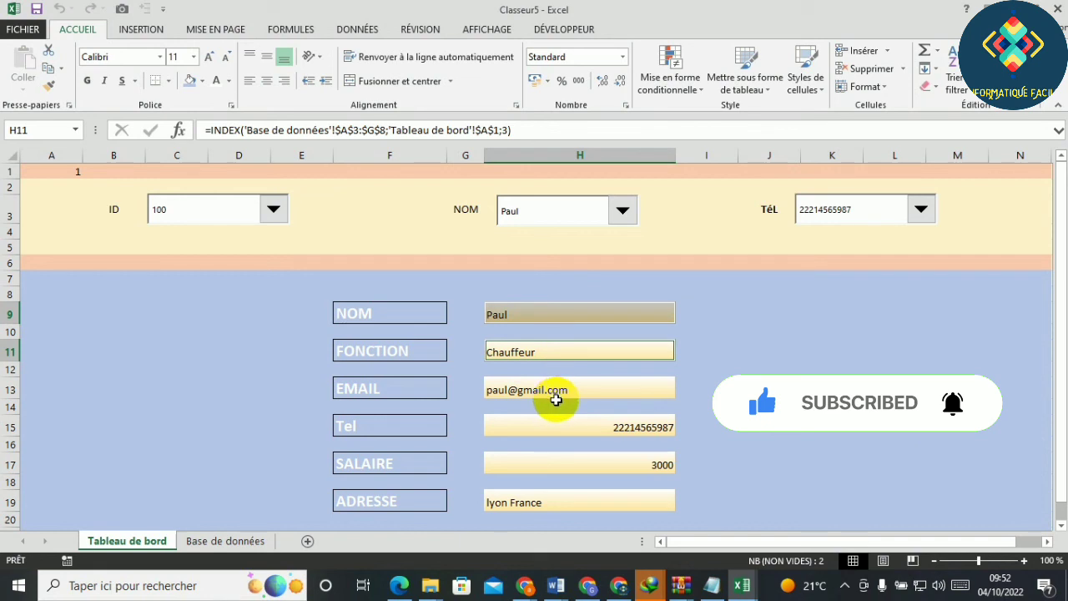
click(765, 359)
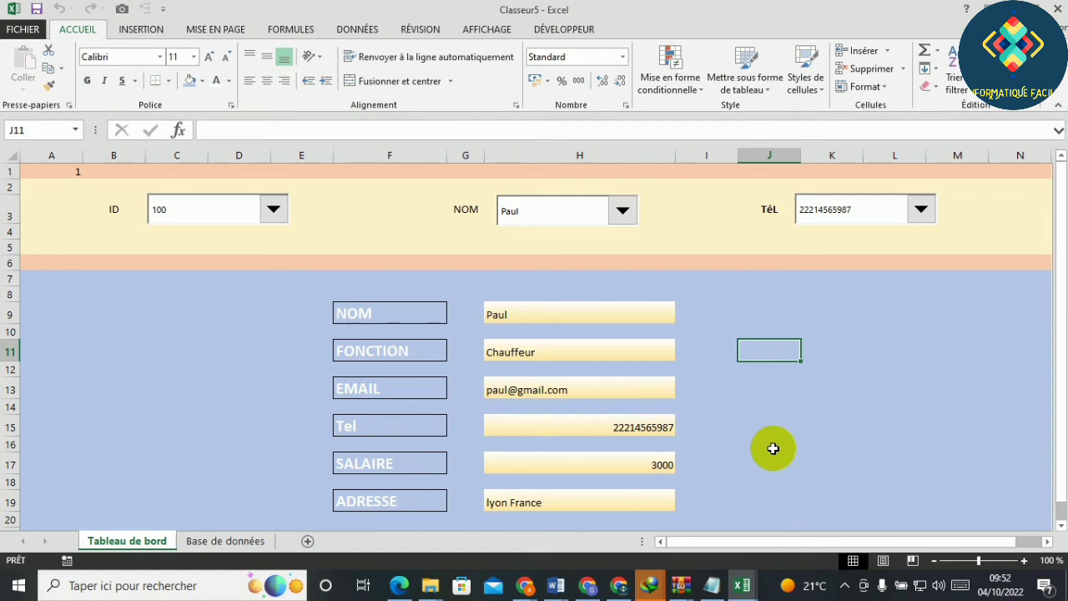
Left-align the Tel value in H15 and the SALAIRE value in H17.
click(614, 427)
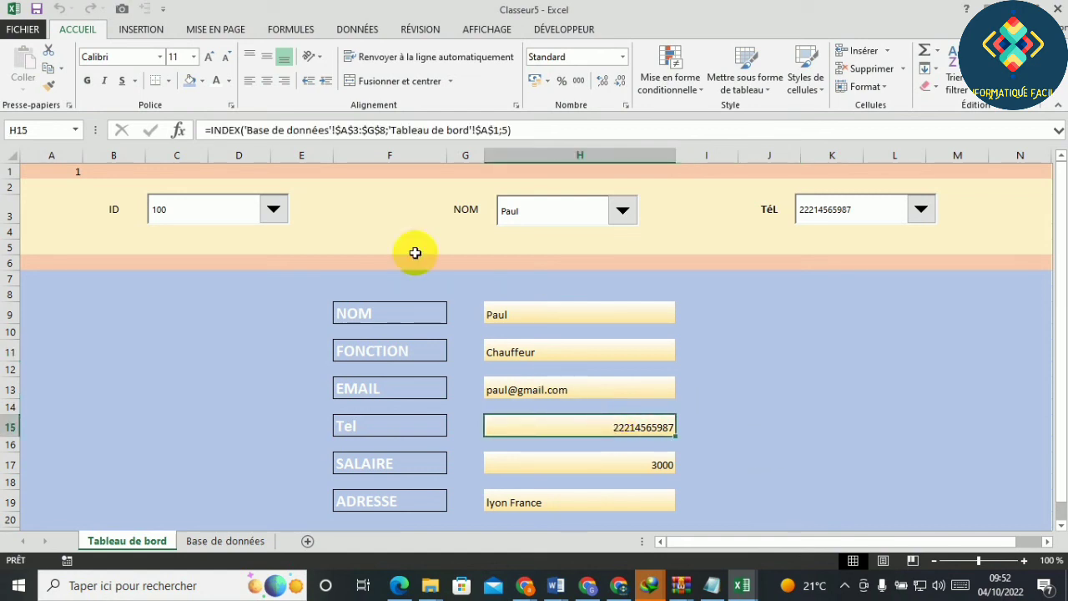
click(266, 82)
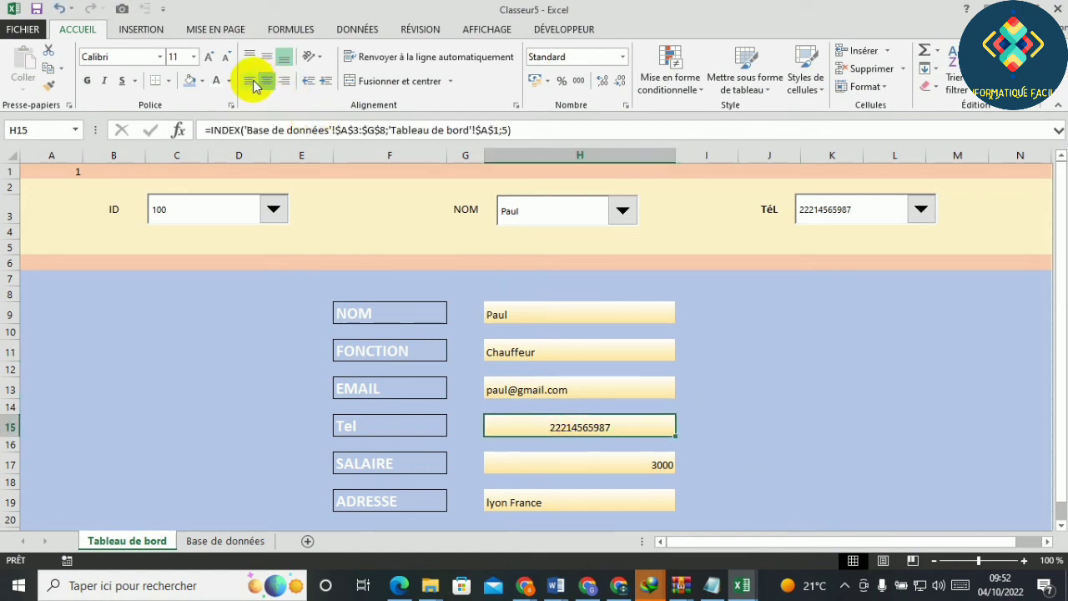
click(250, 81)
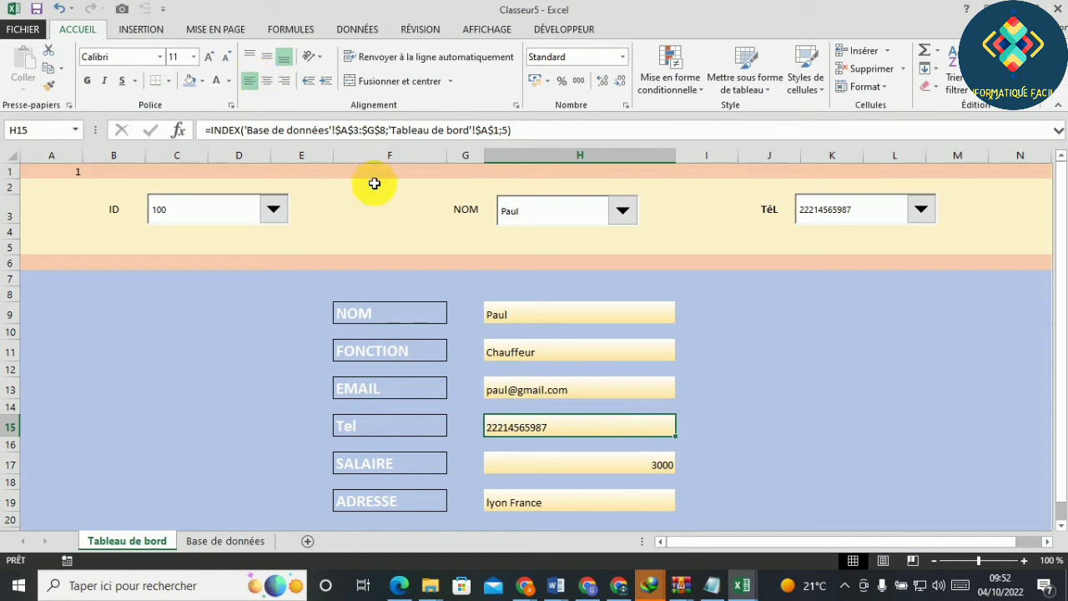
click(608, 465)
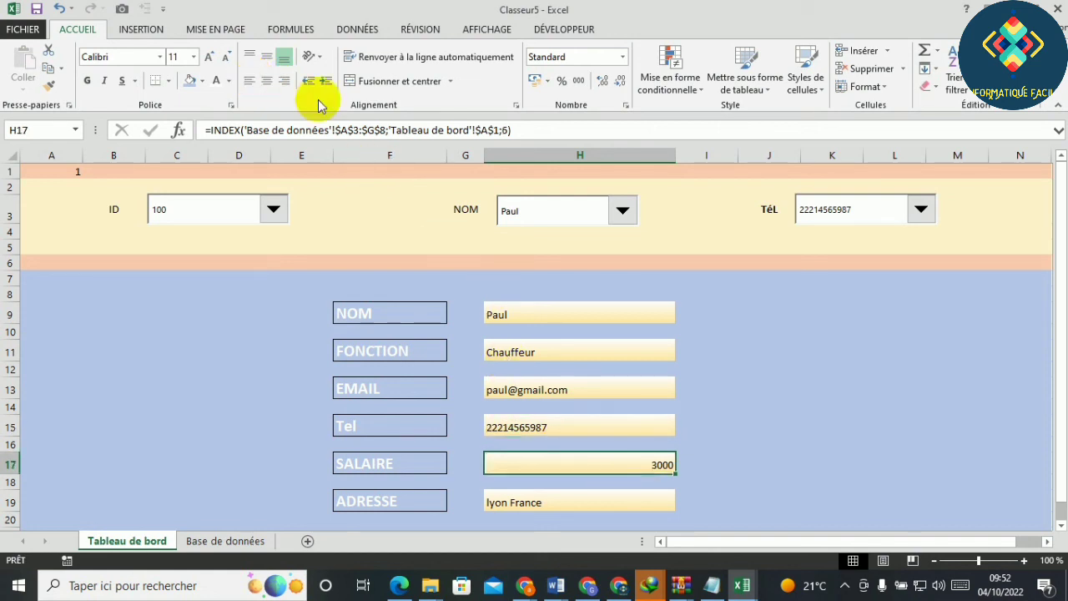
click(250, 81)
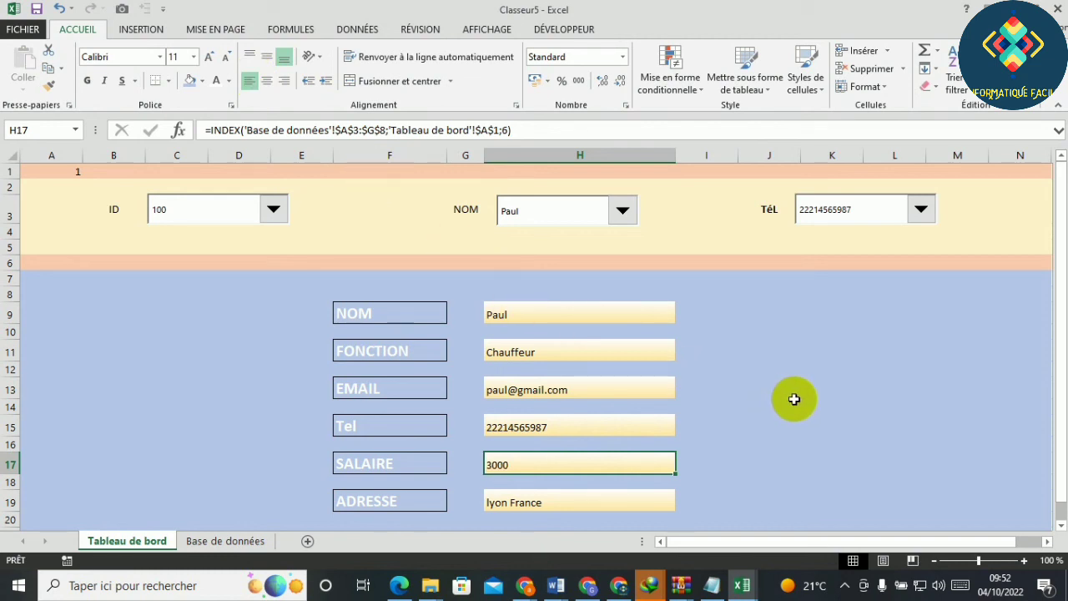
click(793, 401)
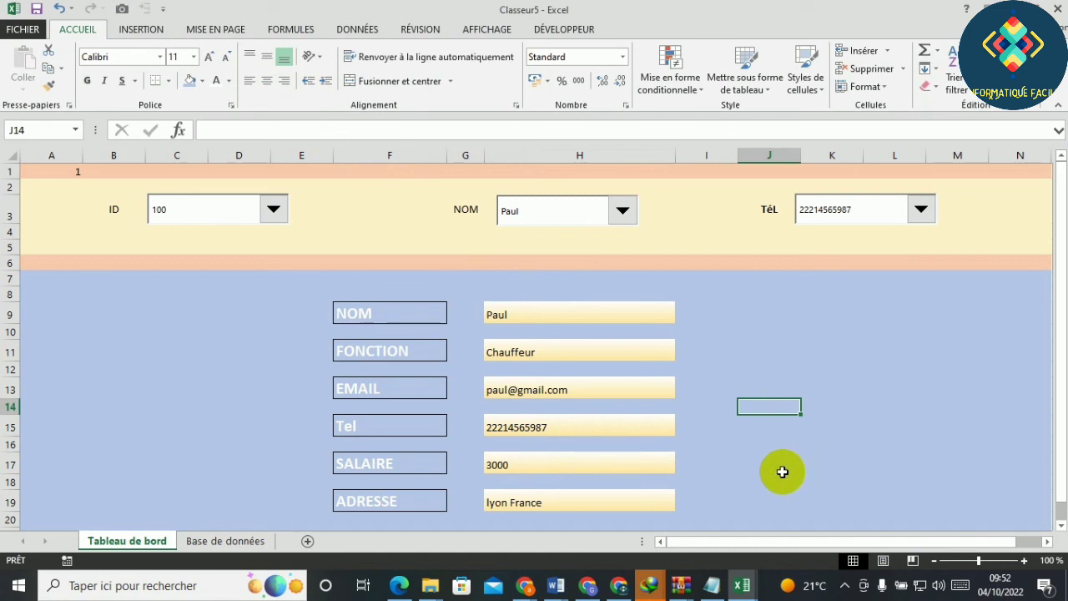
click(976, 423)
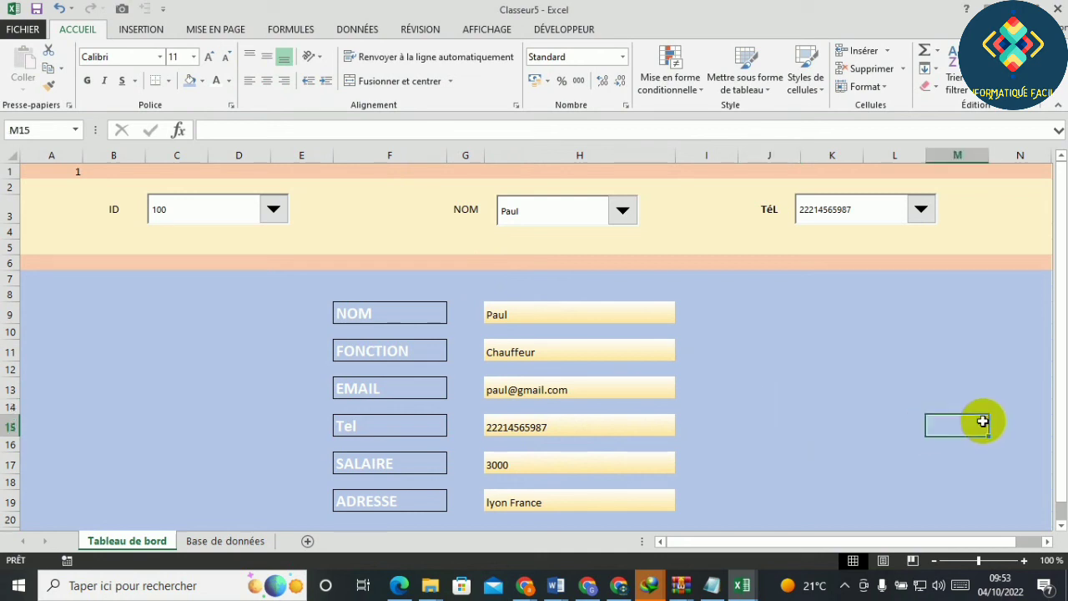